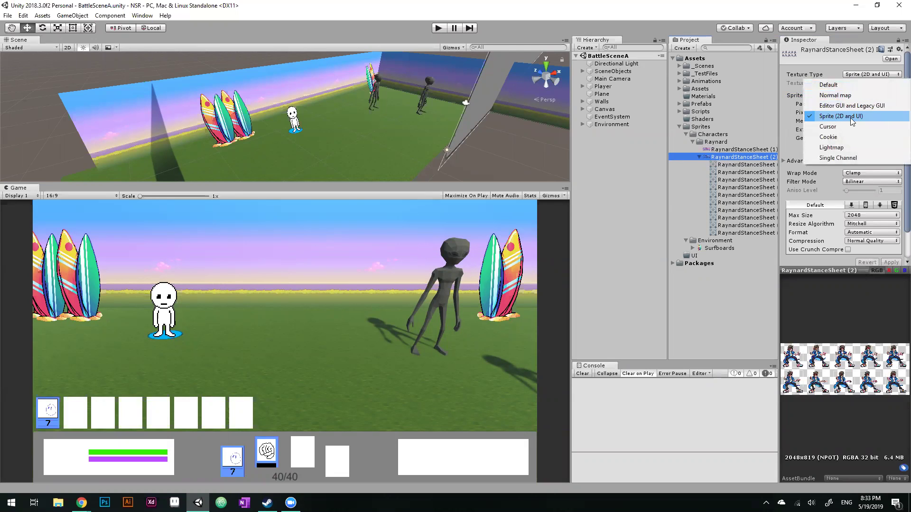
# - Configure the RaynardStanceSheet (2) import with texture type Sprite (2D and UI) and sprite mode Multiple
pyautogui.click(851, 119)
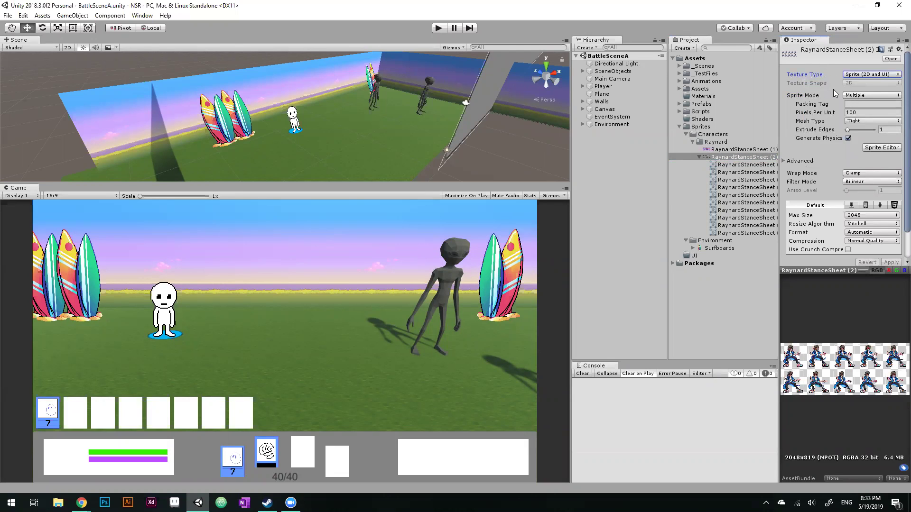
pyautogui.click(856, 97)
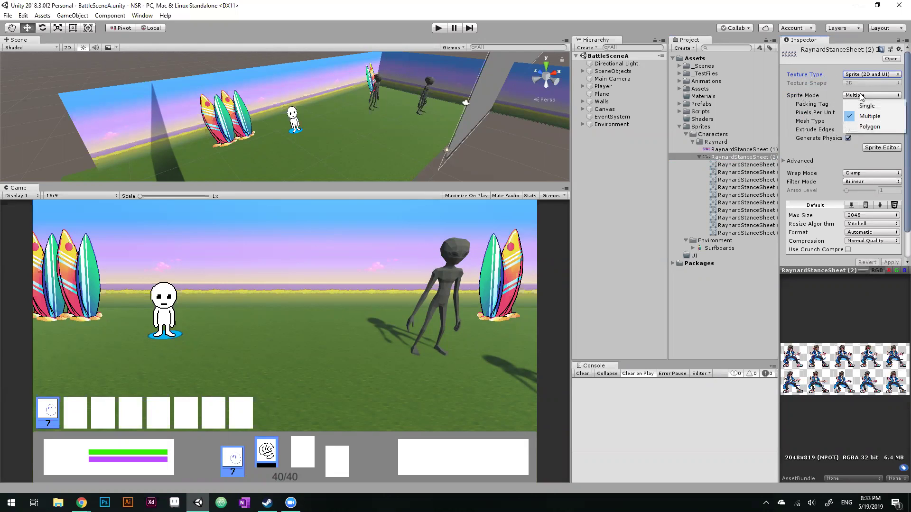
pyautogui.click(854, 93)
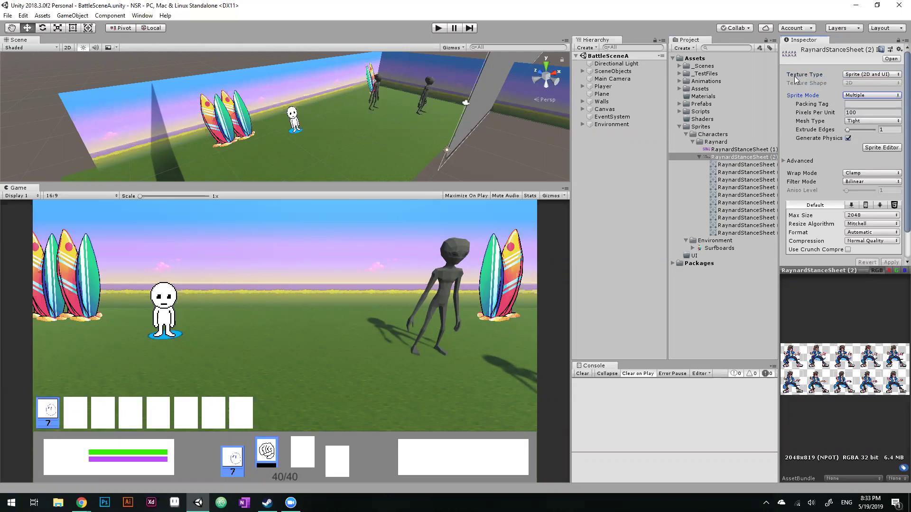
pyautogui.click(855, 96)
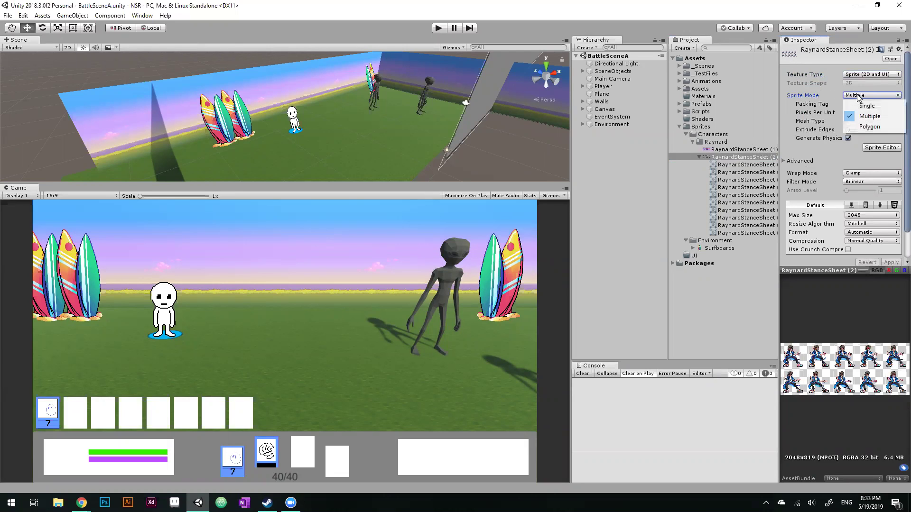
pyautogui.click(858, 96)
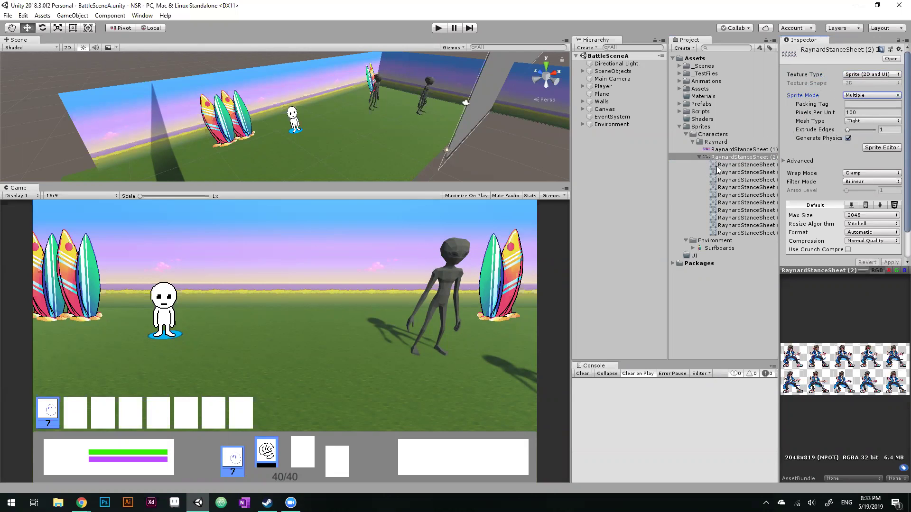
pyautogui.click(859, 97)
pyautogui.click(860, 98)
pyautogui.scroll(-3, 835, 157)
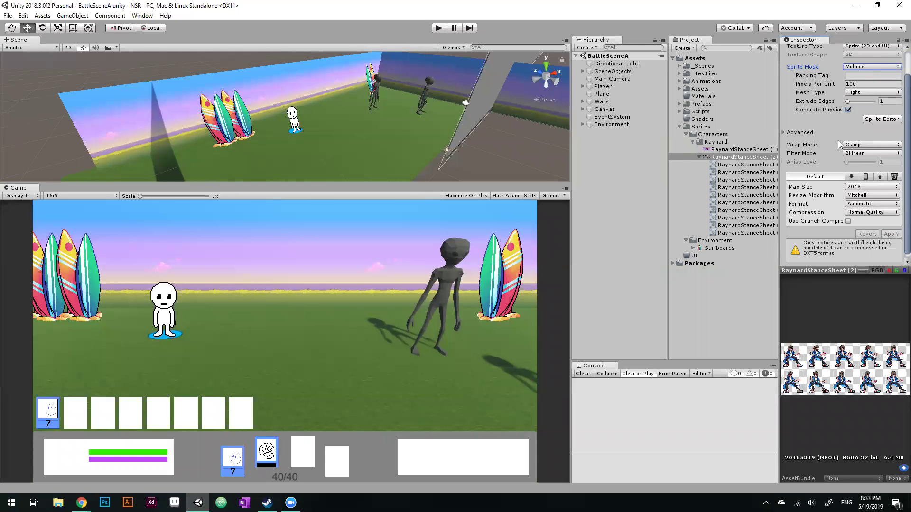
pyautogui.scroll(-1, 895, 209)
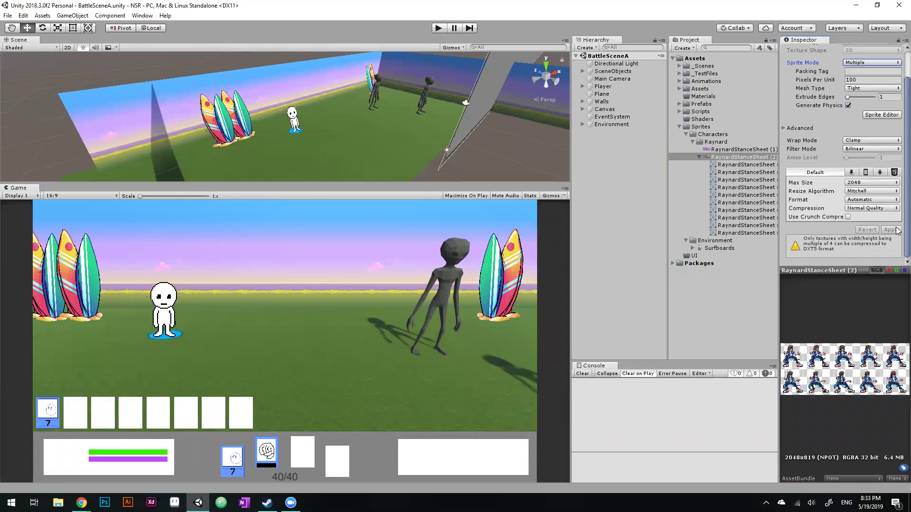
pyautogui.click(890, 231)
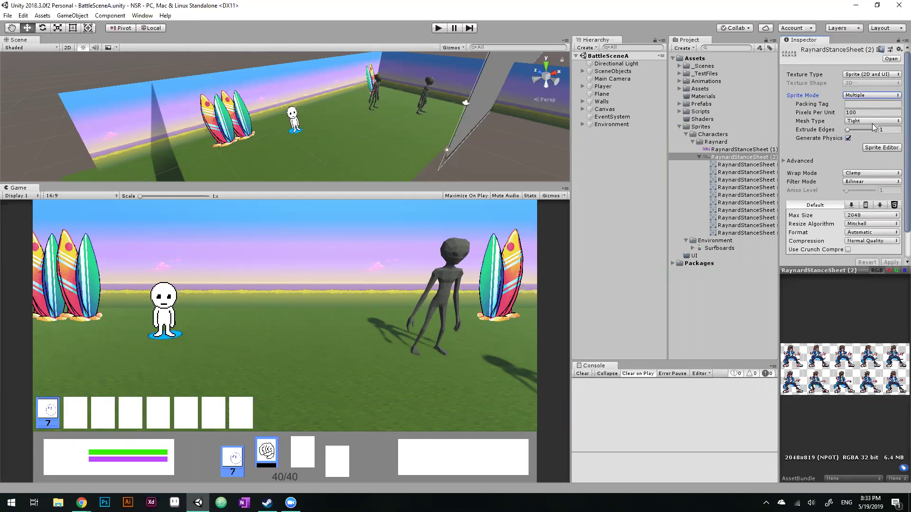
# - Open the RaynardStanceSheet (2) texture in the Sprite Editor with its first frames in close view
pyautogui.click(875, 148)
pyautogui.scroll(6, 381, 111)
pyautogui.scroll(-3, 403, 114)
pyautogui.moveTo(408, 116); pyautogui.dragTo(505, 109, button='middle')
pyautogui.scroll(3, 506, 111)
pyautogui.moveTo(424, 113); pyautogui.dragTo(380, 109, button='middle')
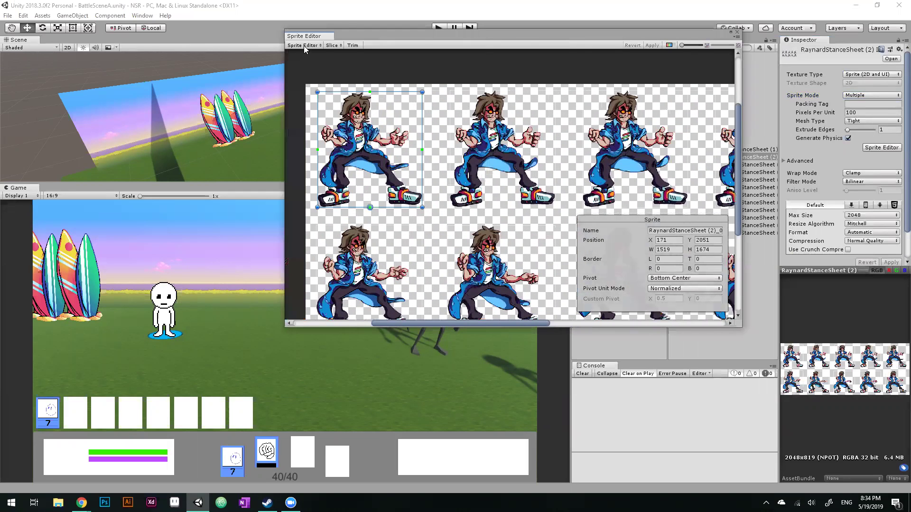
# - Slice the sheet with the Automatic type, Bottom pivot and Delete Existing method
pyautogui.click(332, 46)
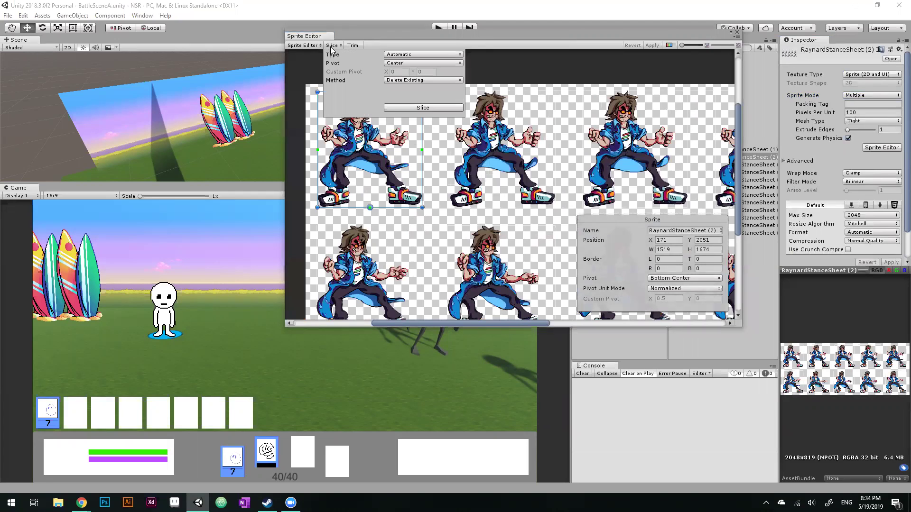
pyautogui.click(396, 55)
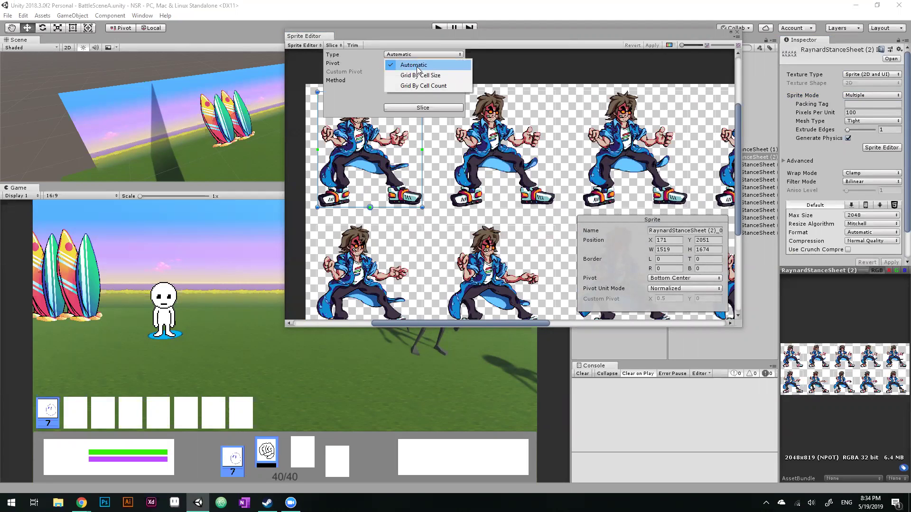
pyautogui.click(416, 65)
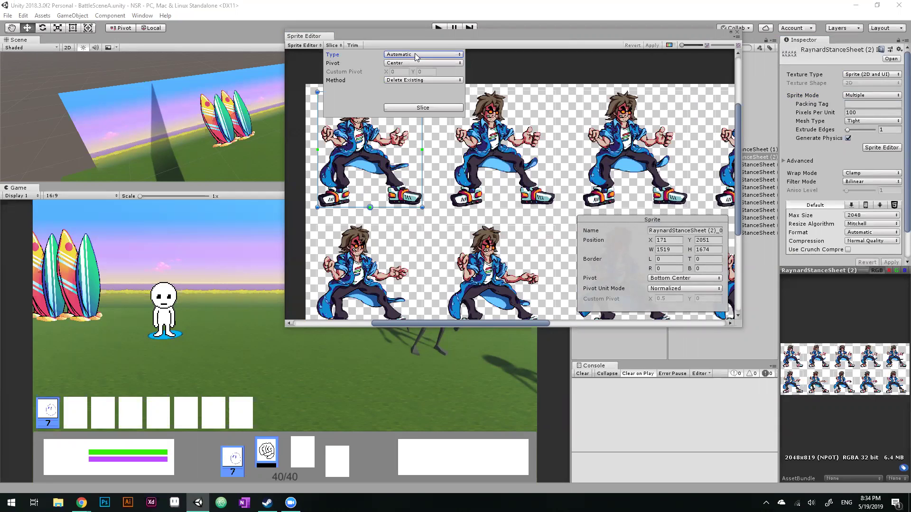
pyautogui.click(394, 65)
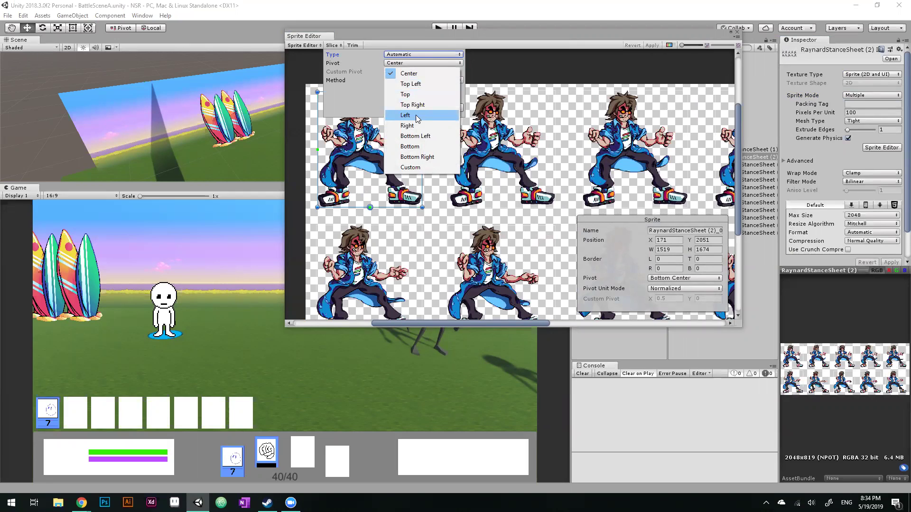
pyautogui.click(409, 147)
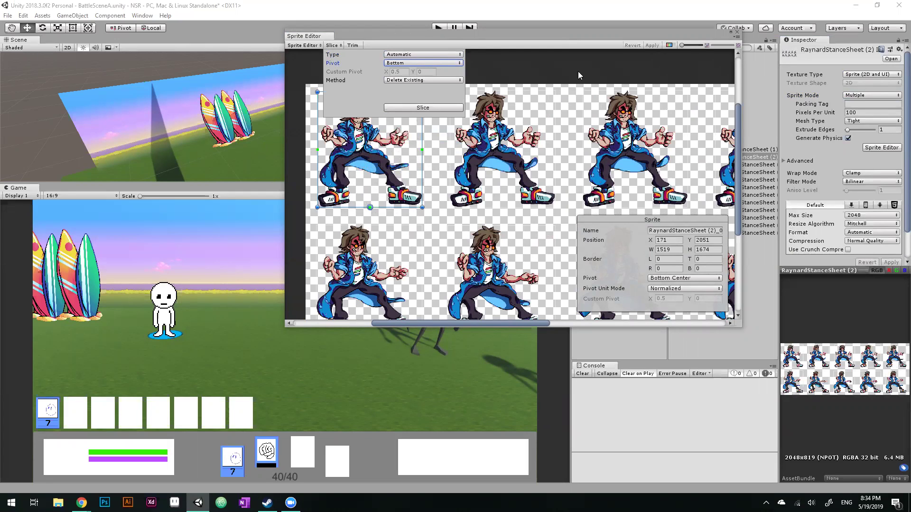
pyautogui.moveTo(553, 41); pyautogui.dragTo(541, 41)
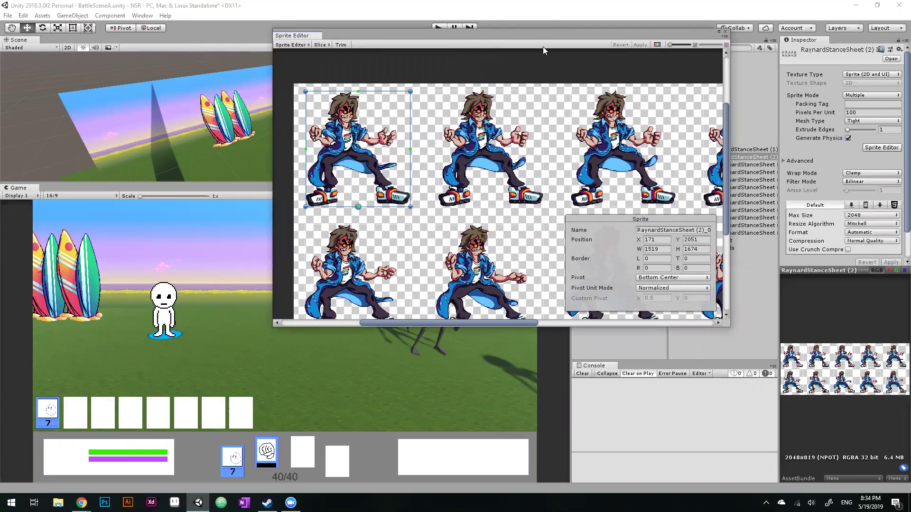
pyautogui.click(323, 45)
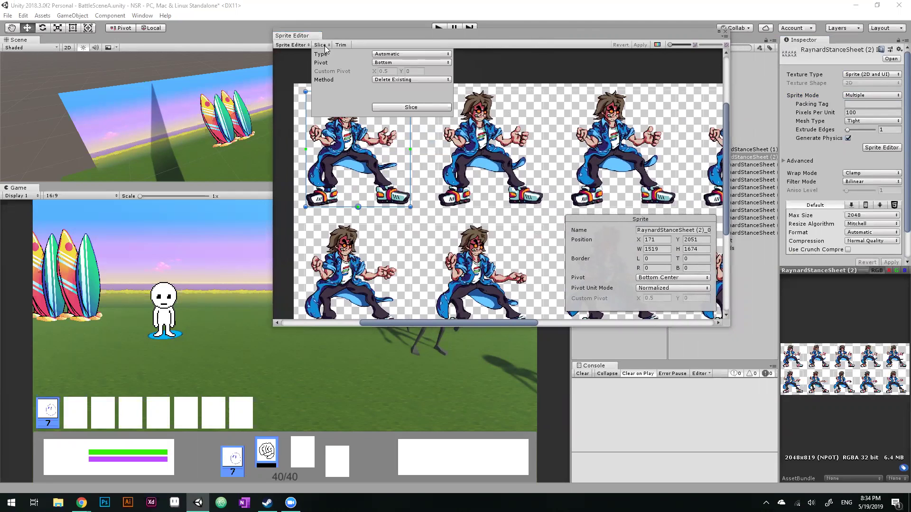
pyautogui.click(391, 65)
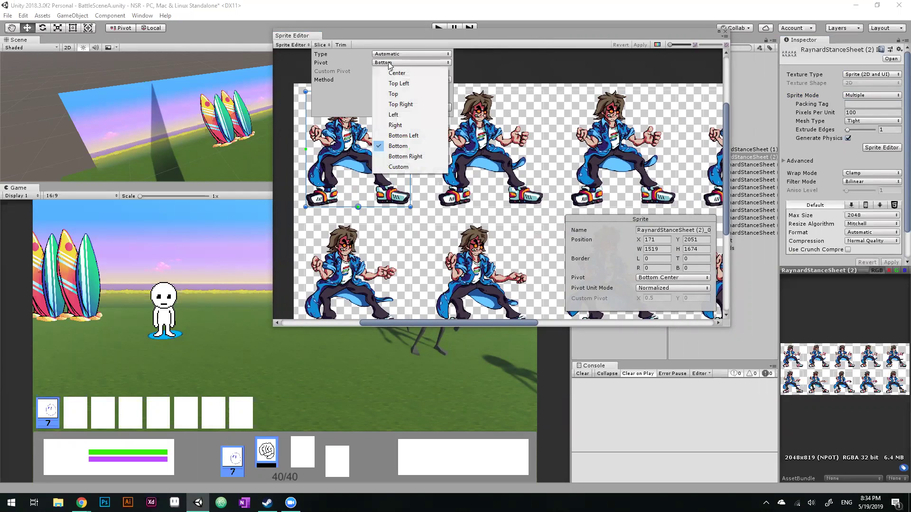
pyautogui.click(402, 64)
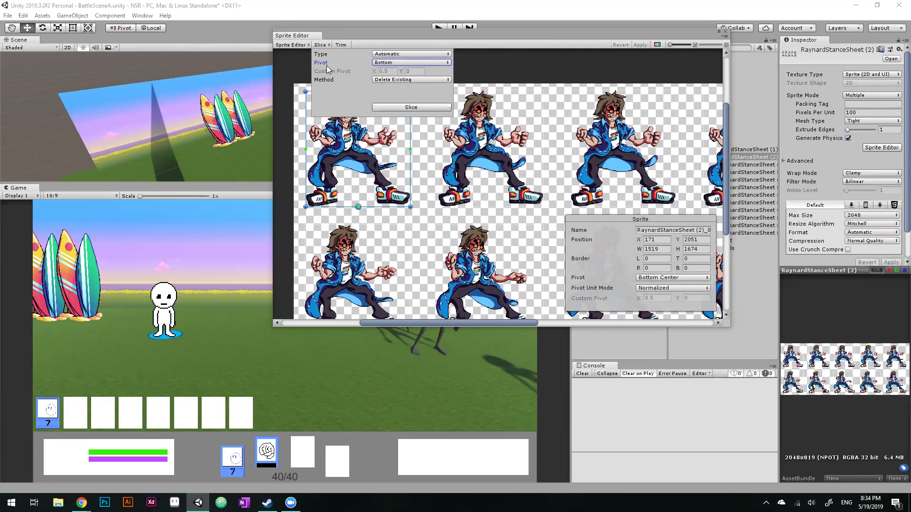
pyautogui.click(410, 107)
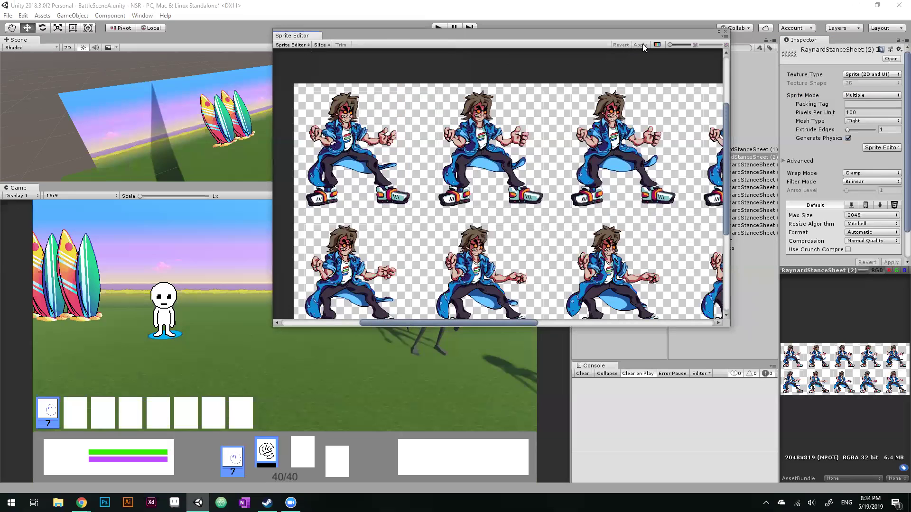
# - Examine the slice bounds and pivots of individual frames in both rows, and close the Sprite Editor
pyautogui.scroll(-2, 481, 174)
pyautogui.scroll(2, 480, 173)
pyautogui.scroll(-2, 480, 174)
pyautogui.scroll(2, 438, 172)
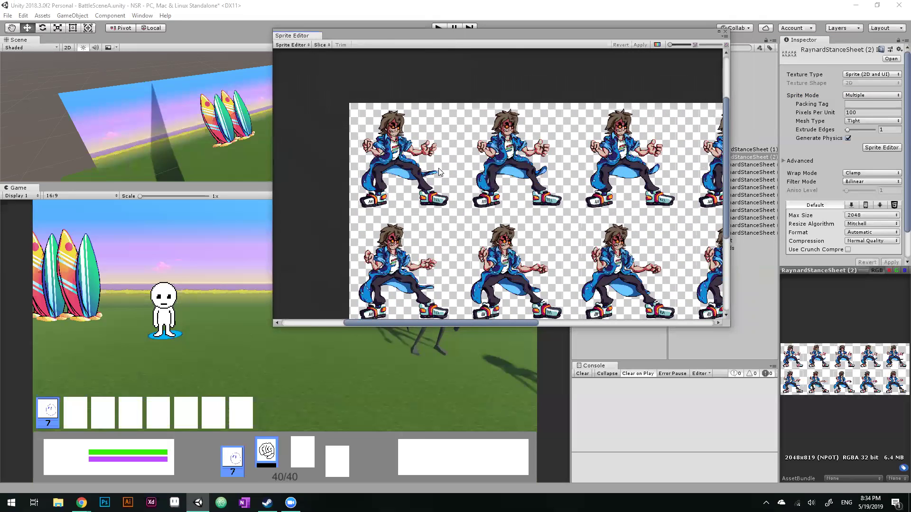
pyautogui.click(439, 172)
pyautogui.click(559, 167)
pyautogui.click(613, 162)
pyautogui.click(434, 258)
pyautogui.click(484, 257)
pyautogui.moveTo(567, 178); pyautogui.dragTo(428, 139, button='middle')
pyautogui.click(596, 132)
pyautogui.click(476, 227)
pyautogui.click(377, 233)
pyautogui.click(619, 45)
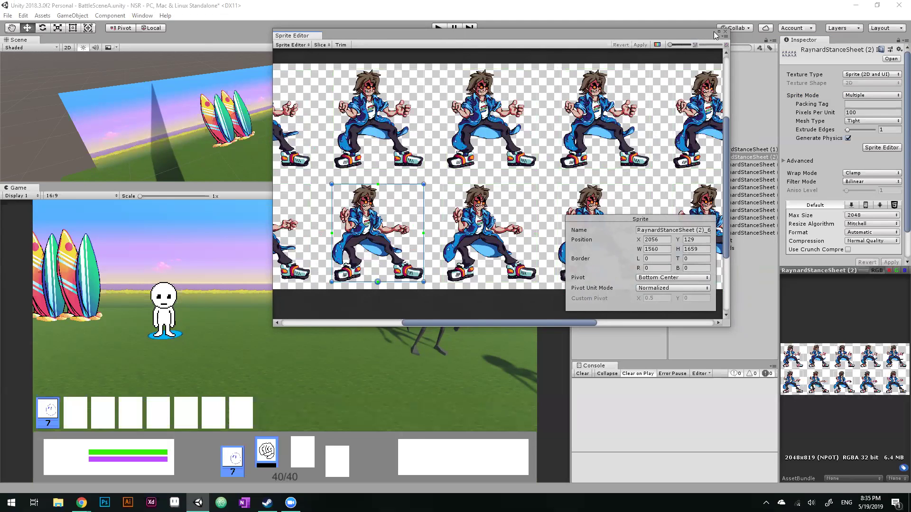
pyautogui.click(725, 31)
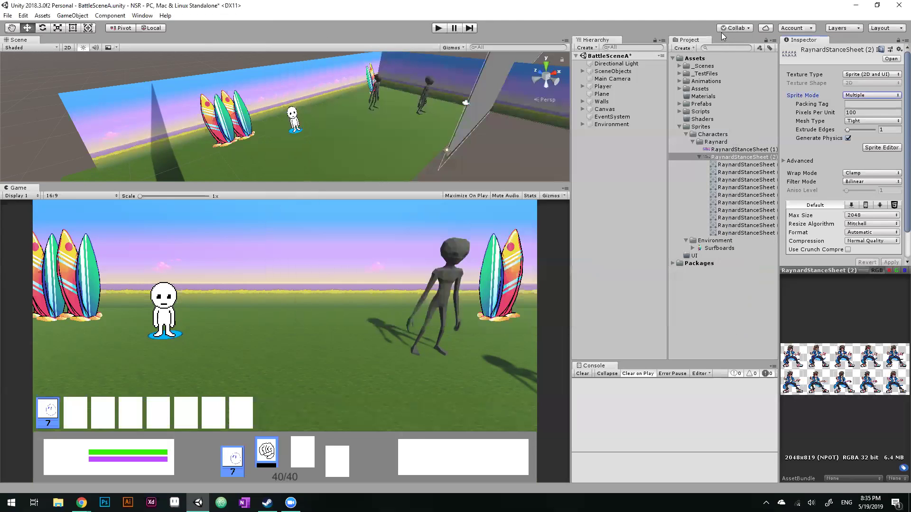
# - Step through the sliced sprites under RaynardStanceSheet (2) in the project to preview each stance frame
pyautogui.click(723, 165)
pyautogui.click(725, 172)
pyautogui.click(728, 218)
pyautogui.click(729, 241)
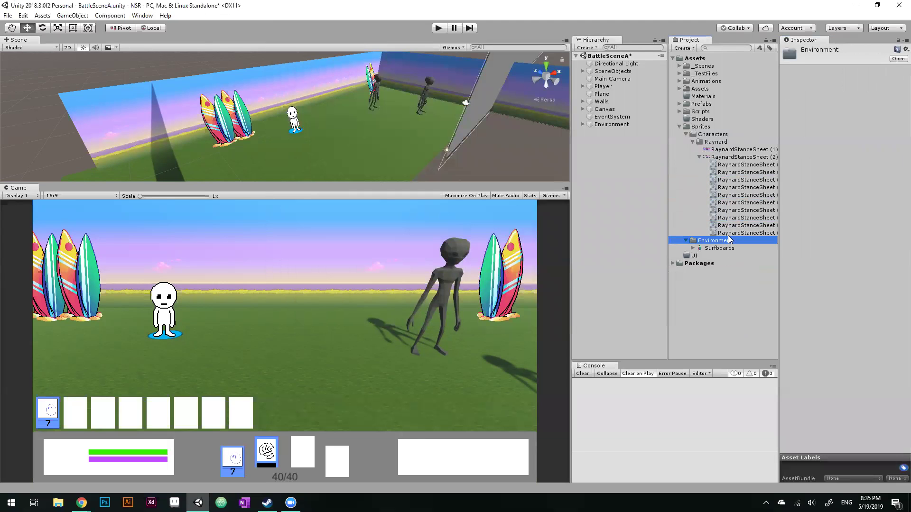
pyautogui.click(730, 165)
pyautogui.click(752, 158)
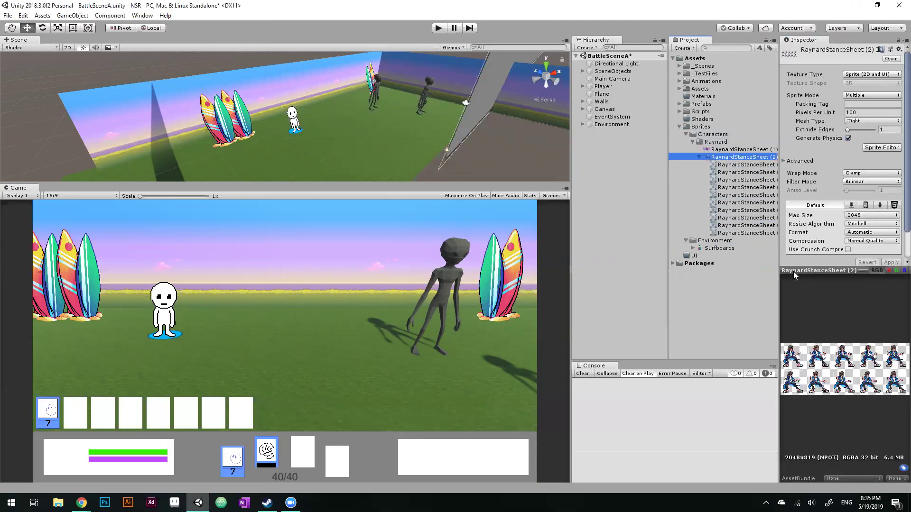
pyautogui.click(730, 166)
pyautogui.press('Down')
pyautogui.press('Down')
pyautogui.press('Down')
pyautogui.press('Down')
pyautogui.press('Down')
pyautogui.press('Down')
pyautogui.press('Down')
pyautogui.press('Down')
pyautogui.press('Down')
pyautogui.press('Down')
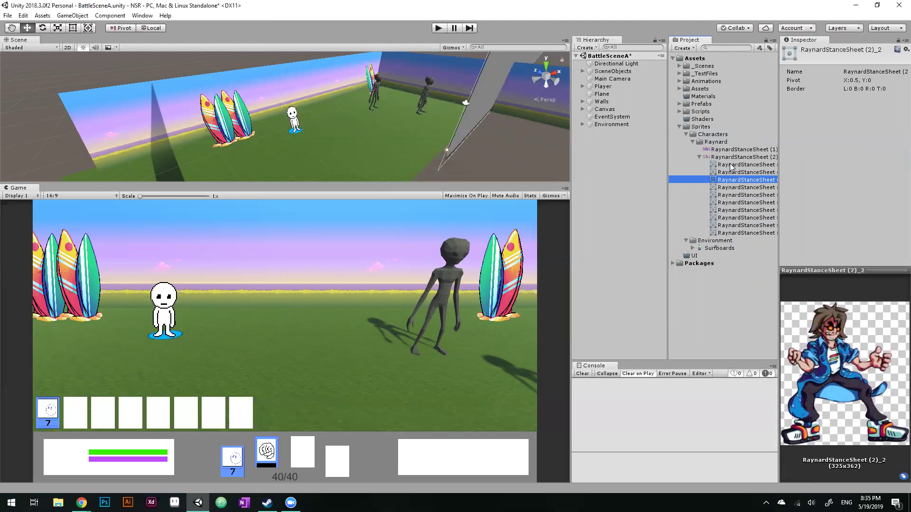
pyautogui.press('Up')
pyautogui.press('Up')
pyautogui.press('Up')
pyautogui.press('Up')
pyautogui.press('Up')
pyautogui.press('Up')
pyautogui.press('Up')
pyautogui.press('Up')
pyautogui.press('Up')
pyautogui.press('Up')
pyautogui.press('Up')
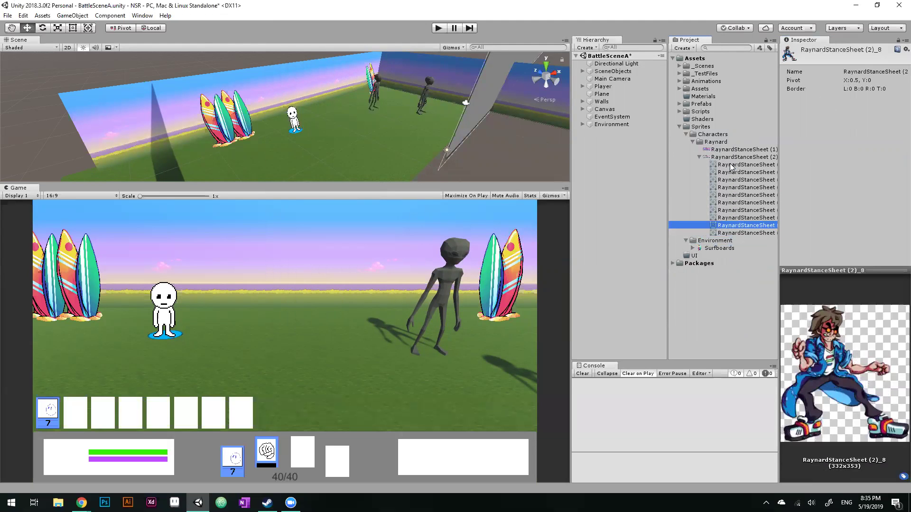
pyautogui.press('Down')
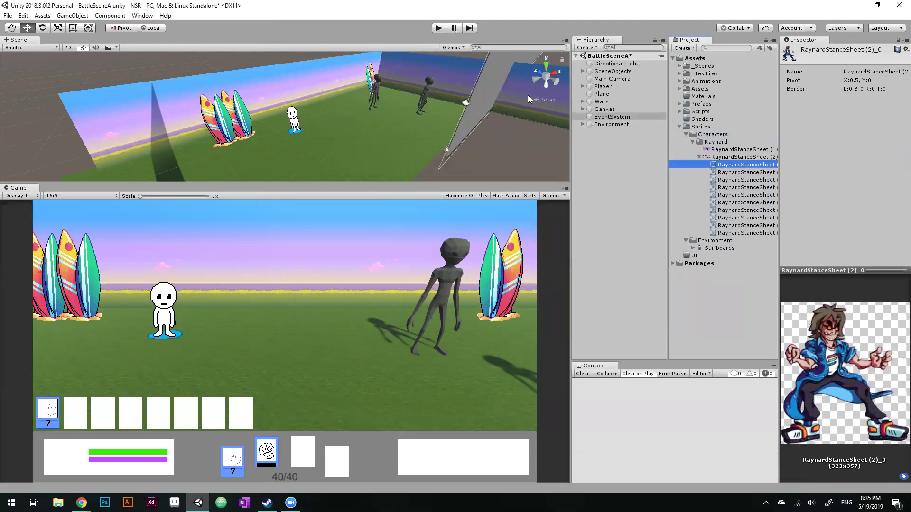
pyautogui.scroll(5, 297, 125)
pyautogui.scroll(-4, 353, 118)
pyautogui.moveTo(353, 117); pyautogui.dragTo(503, 130, button='middle')
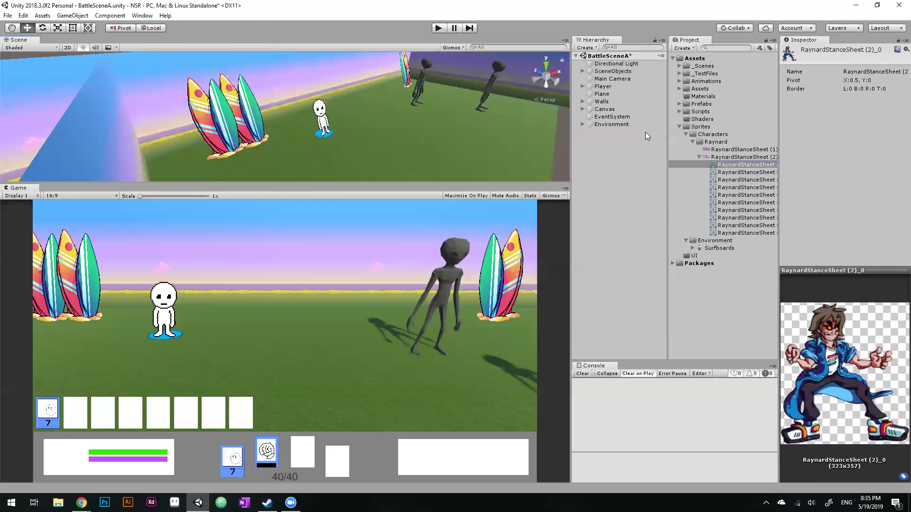
# - Compare the parent stance sheet's import settings with the previews of its individual sliced sprites
pyautogui.click(724, 173)
pyautogui.click(726, 166)
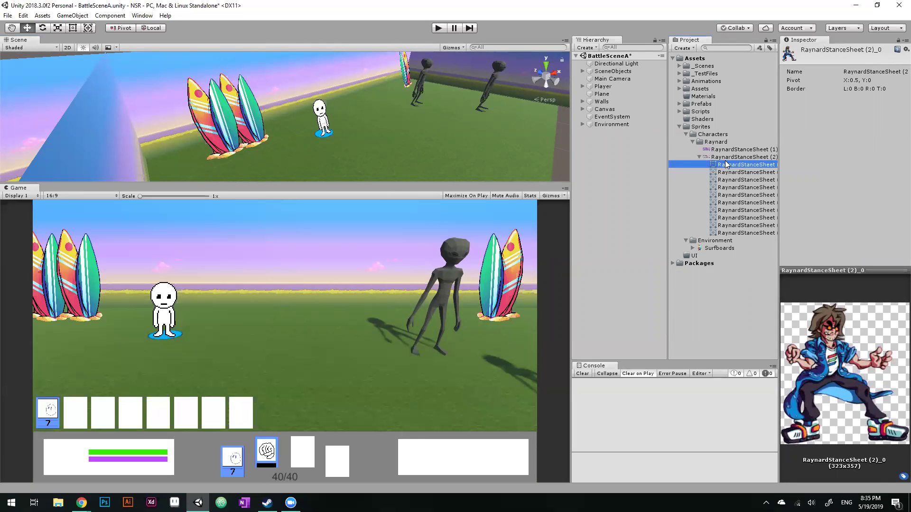
pyautogui.click(726, 157)
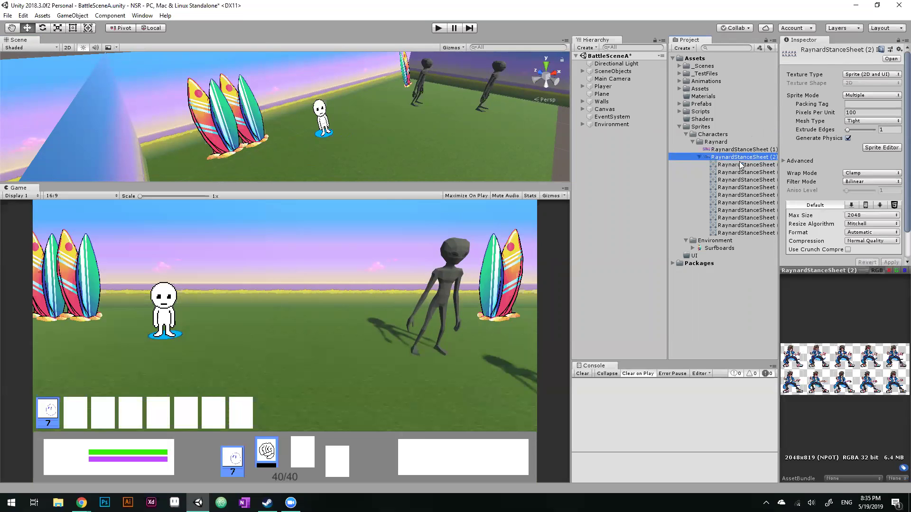
pyautogui.click(728, 165)
pyautogui.click(728, 179)
pyautogui.click(724, 156)
pyautogui.click(654, 180)
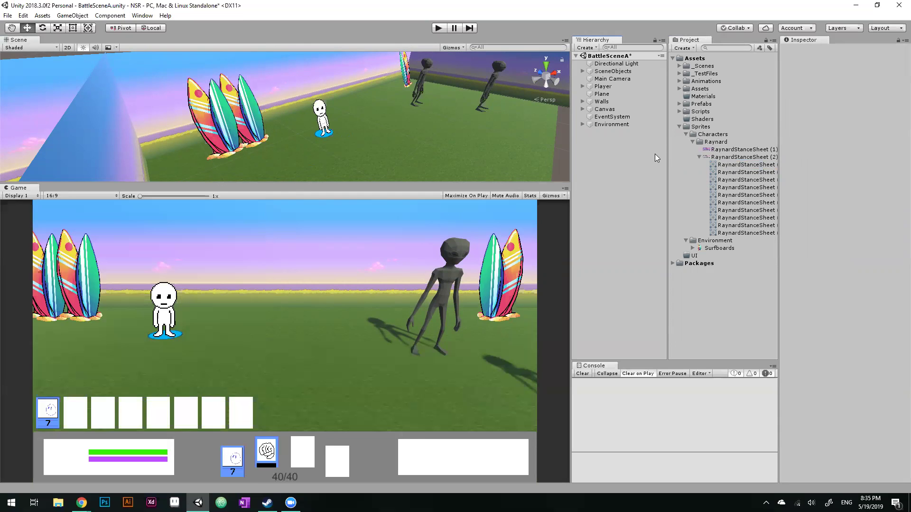
pyautogui.click(729, 155)
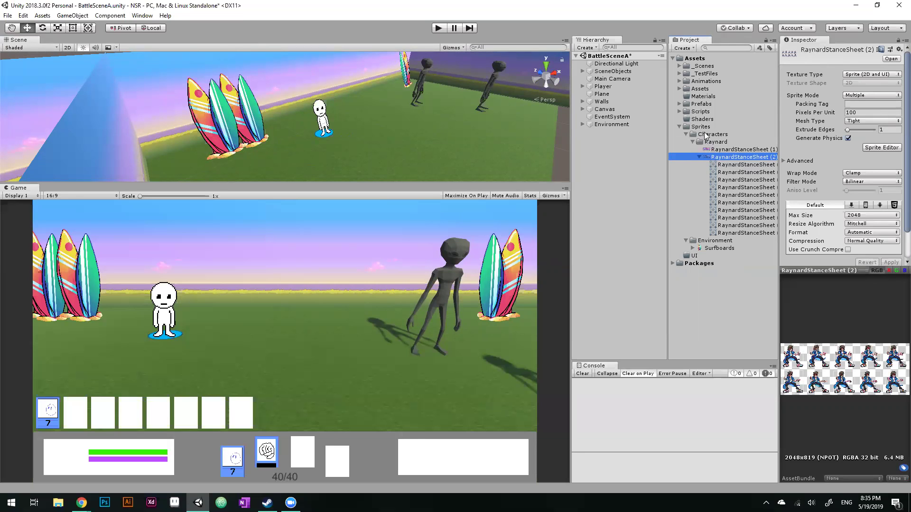
pyautogui.click(717, 165)
pyautogui.click(720, 158)
pyautogui.click(722, 172)
pyautogui.click(726, 203)
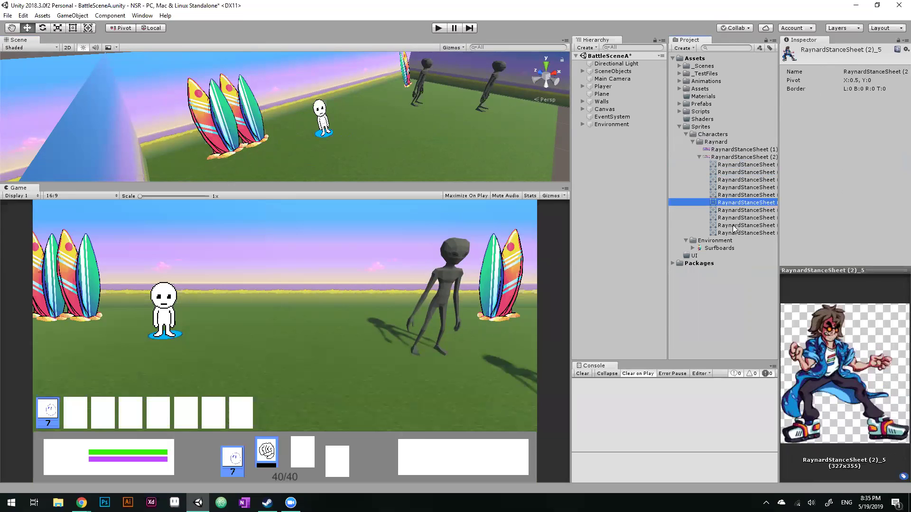
pyautogui.click(733, 233)
pyautogui.click(736, 172)
pyautogui.click(738, 188)
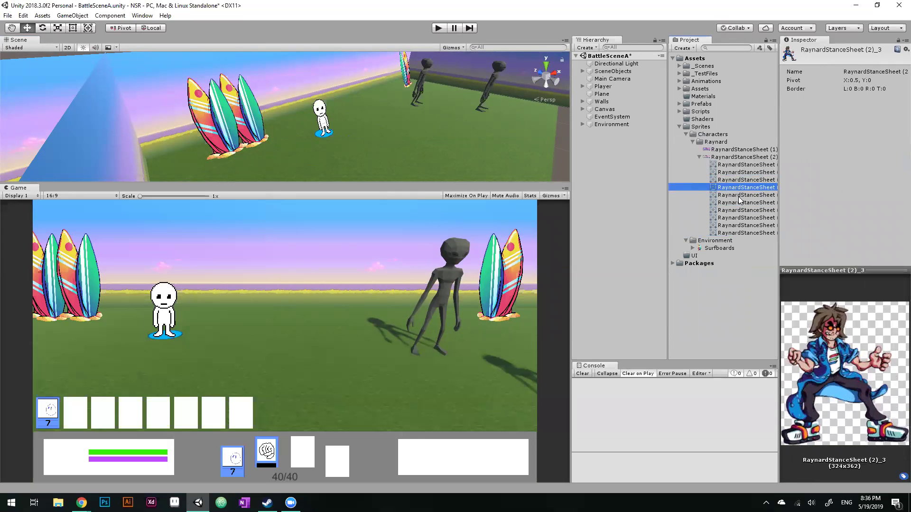
pyautogui.click(741, 219)
pyautogui.click(737, 158)
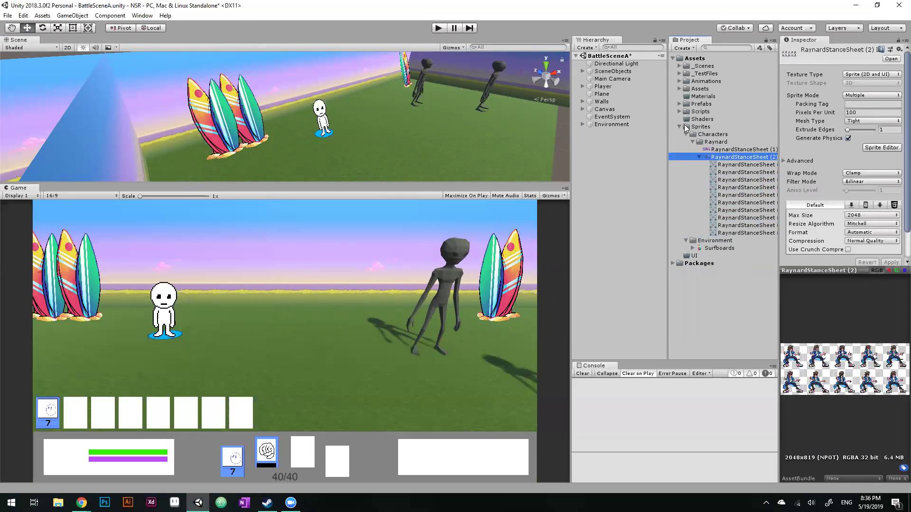
# - Preview the first sliced Raynard stance sprites and inspect the idle clip in the Animations/Raynard folder
pyautogui.click(729, 166)
pyautogui.click(733, 181)
pyautogui.click(729, 165)
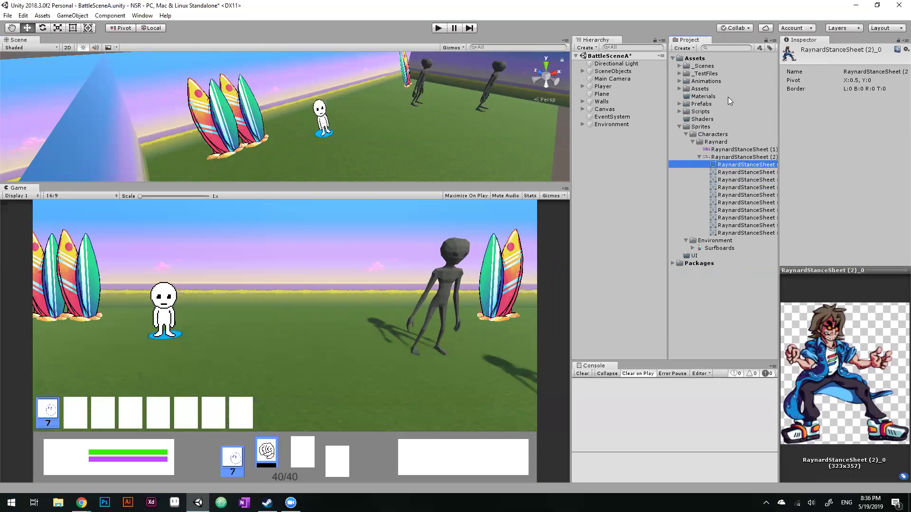
pyautogui.click(679, 81)
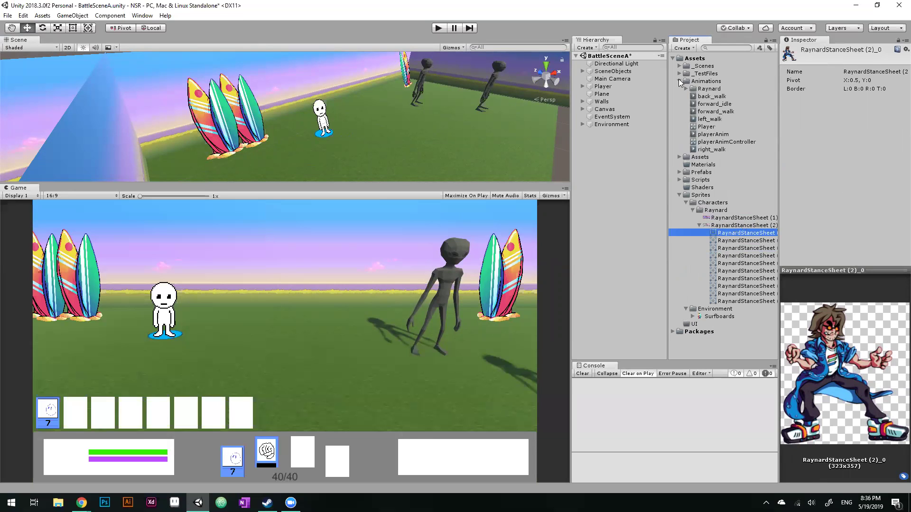
pyautogui.click(696, 83)
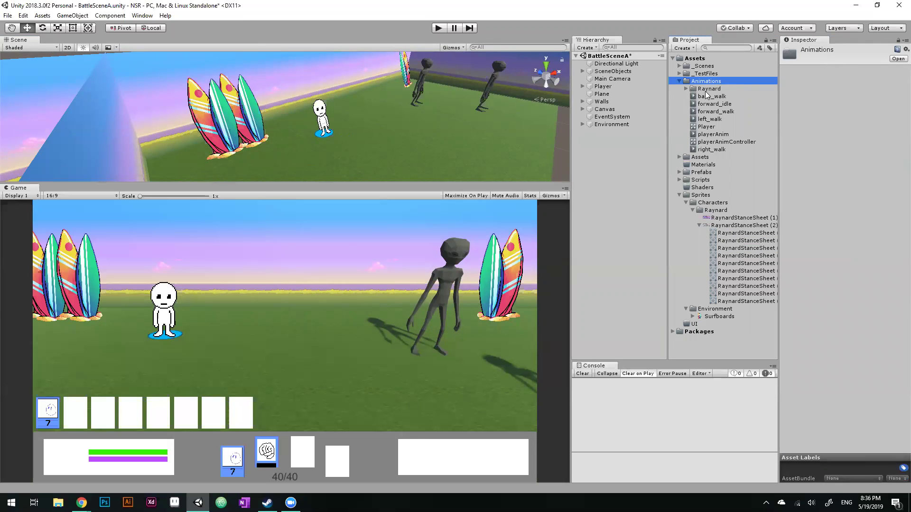
pyautogui.click(707, 89)
pyautogui.click(686, 88)
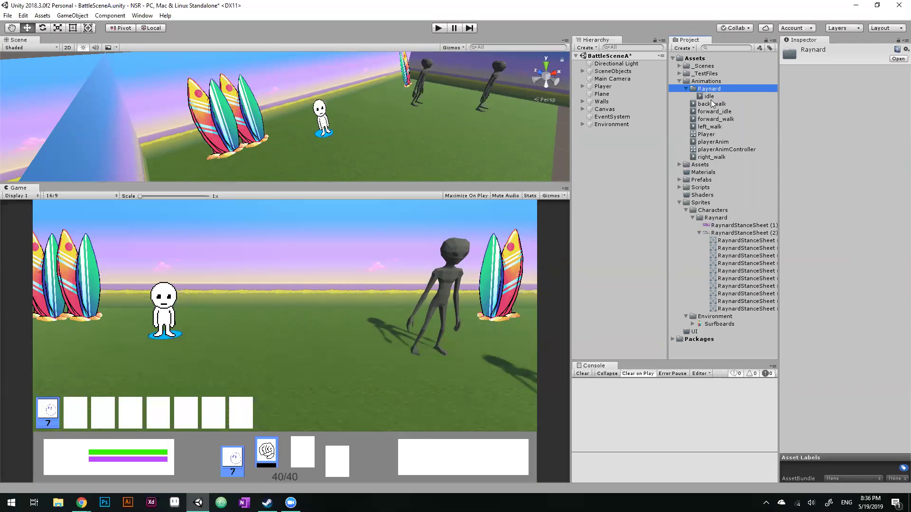
pyautogui.click(709, 96)
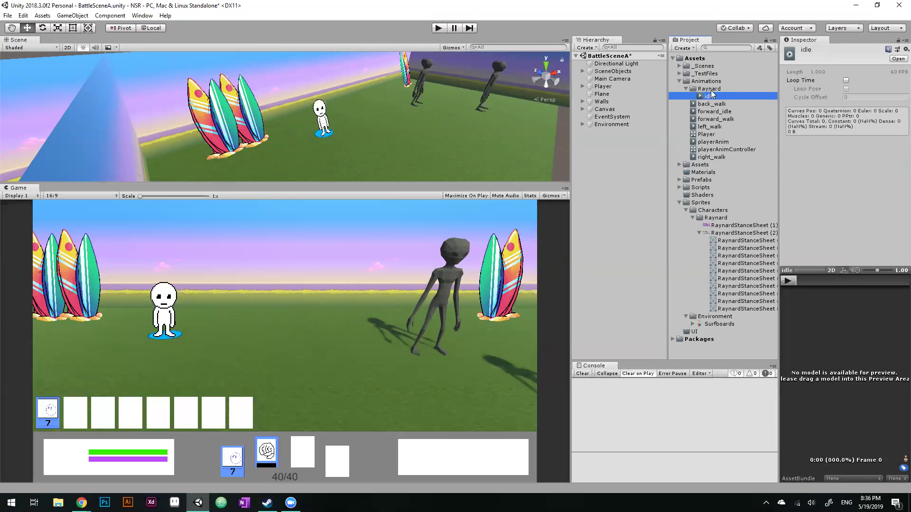
# - Create an animation clip named dfsdf in the Animations/Raynard folder
pyautogui.click(710, 89)
pyautogui.rightClick(712, 90)
pyautogui.moveTo(740, 99)
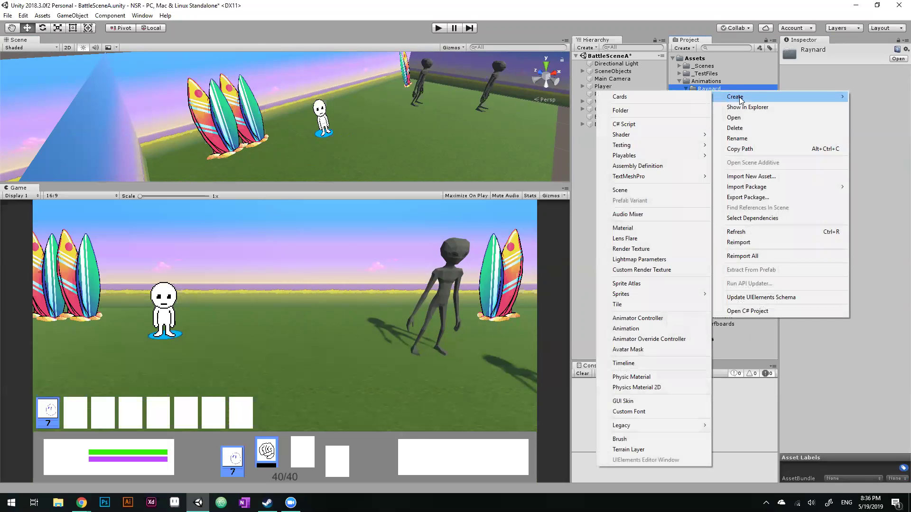
pyautogui.click(642, 329)
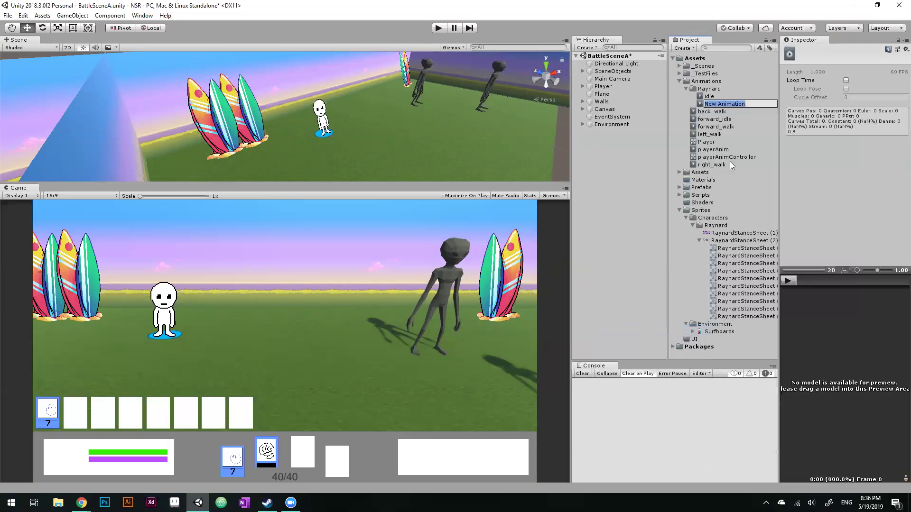
pyautogui.write('dfsdf')
pyautogui.press('Return')
# - Delete the dfsdf animation clip from the Raynard folder
pyautogui.click(725, 104)
pyautogui.click(720, 96)
pyautogui.press('Delete')
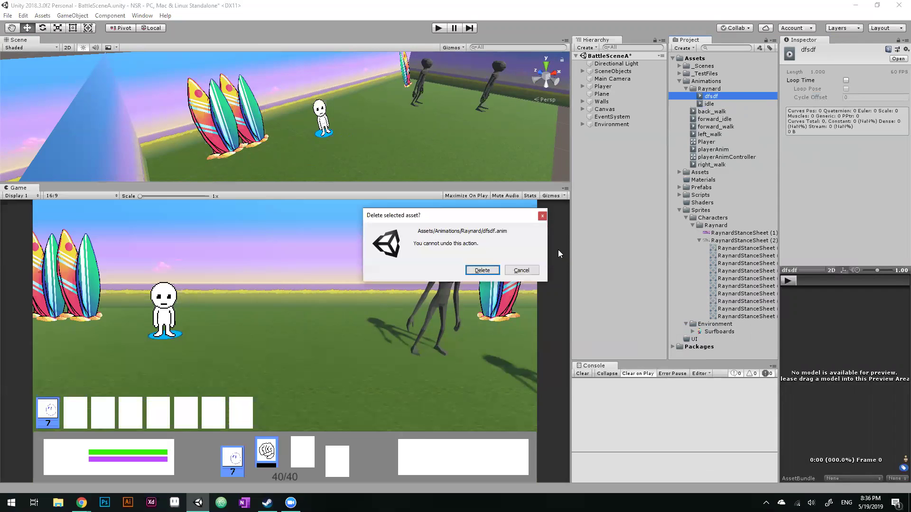
pyautogui.click(491, 270)
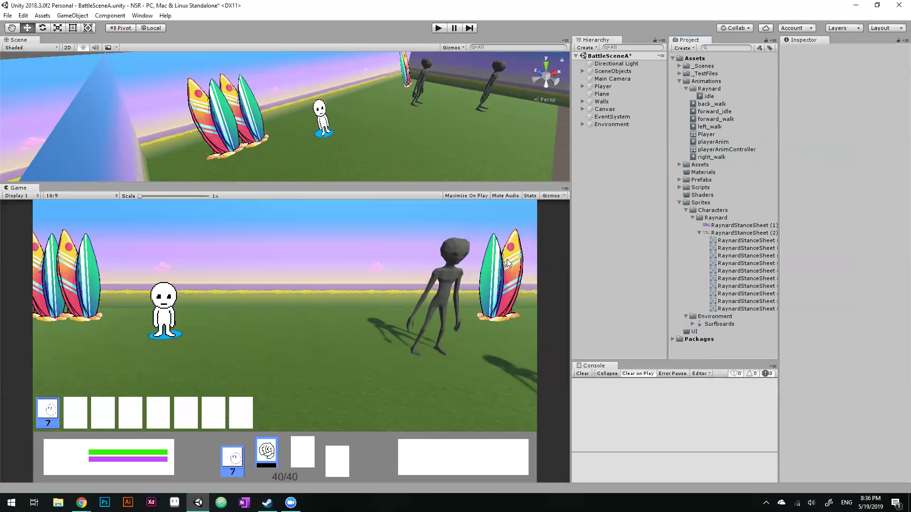
# - Select Raynard's idle clip, enlarge the Scene view, and dock an Animation window beside the Game view
pyautogui.click(704, 97)
pyautogui.moveTo(130, 183); pyautogui.dragTo(121, 240)
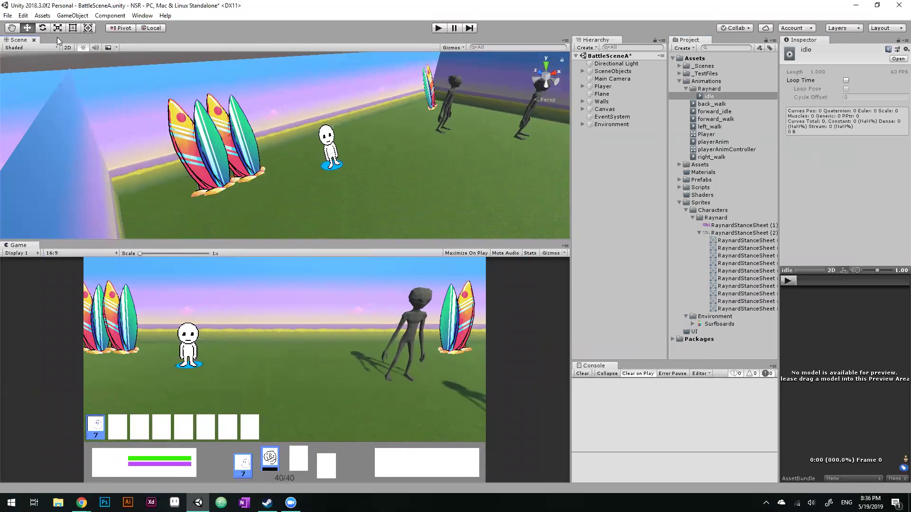
pyautogui.click(142, 16)
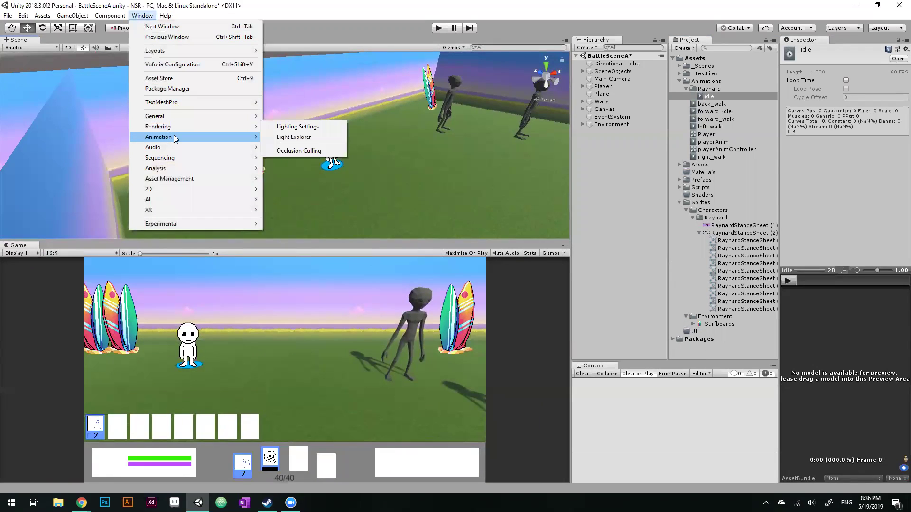
pyautogui.moveTo(177, 138)
pyautogui.click(287, 141)
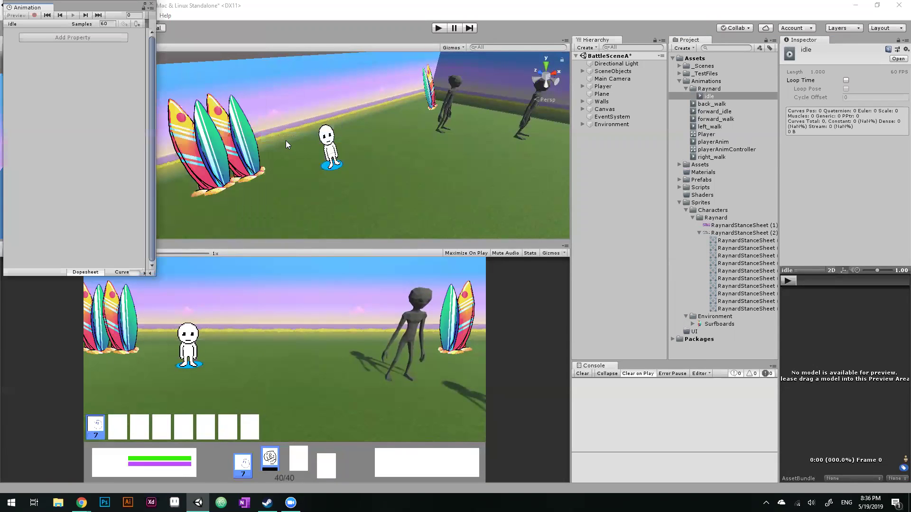
pyautogui.moveTo(66, 7); pyautogui.dragTo(59, 252)
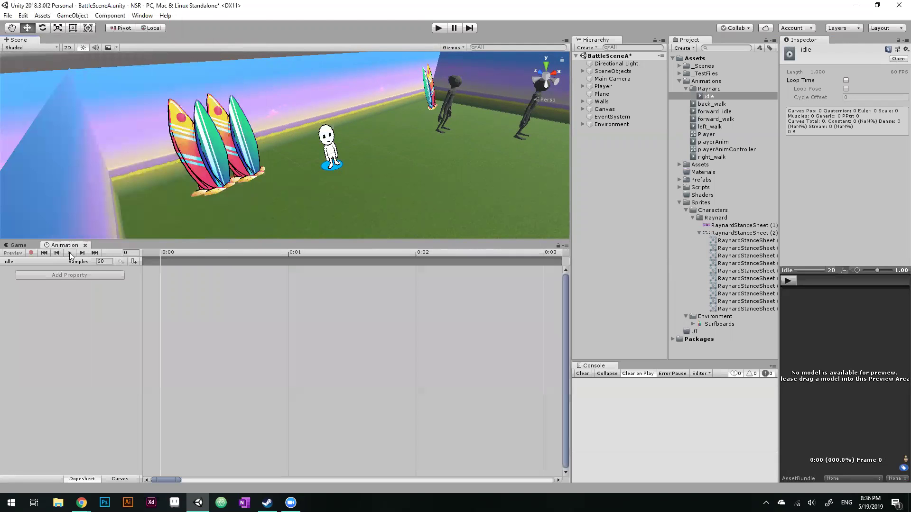
# - Select the white character's thatguy_0 sprite in the scene and play its forward_walk clip
pyautogui.scroll(3, 372, 140)
pyautogui.scroll(-3, 382, 142)
pyautogui.scroll(3, 403, 132)
pyautogui.moveTo(404, 132); pyautogui.dragTo(359, 130, button='middle')
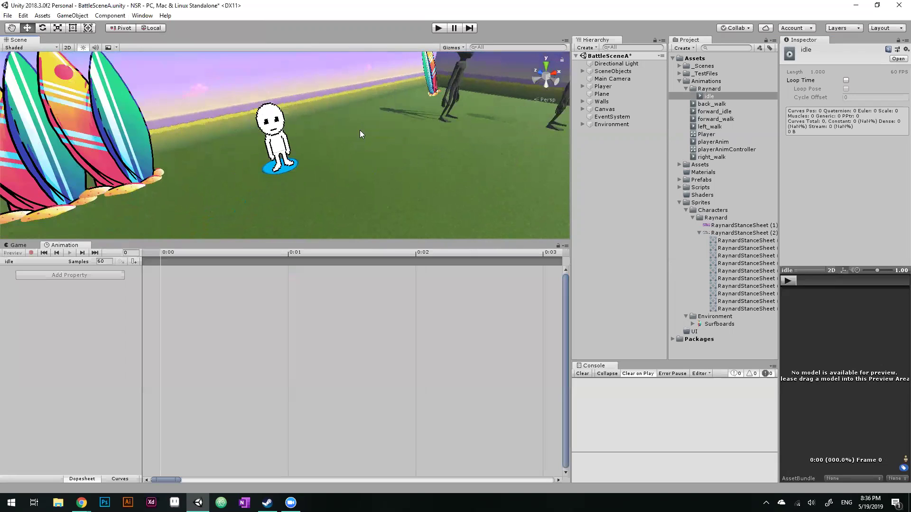
pyautogui.click(272, 120)
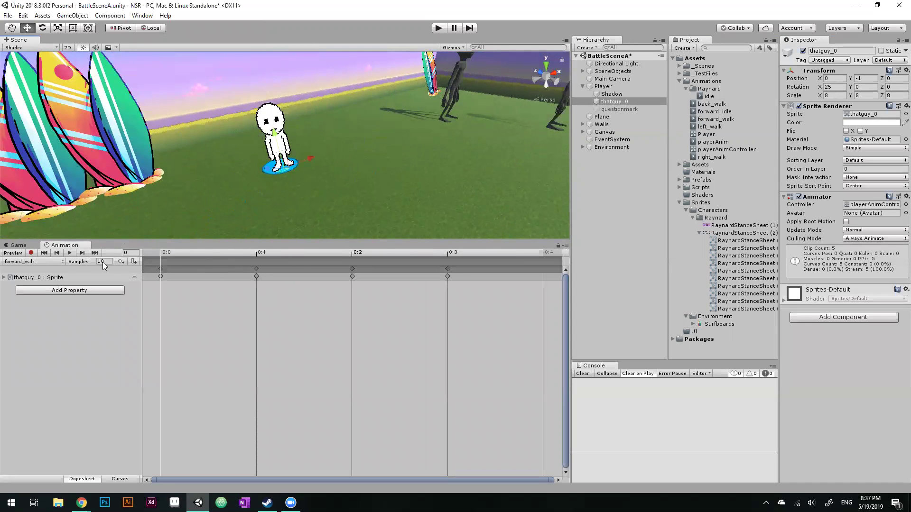
pyautogui.click(23, 262)
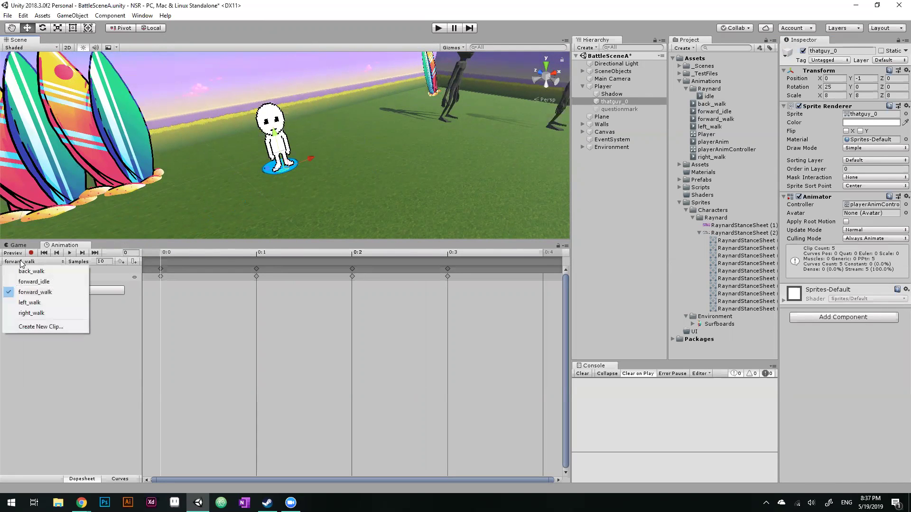
pyautogui.click(29, 262)
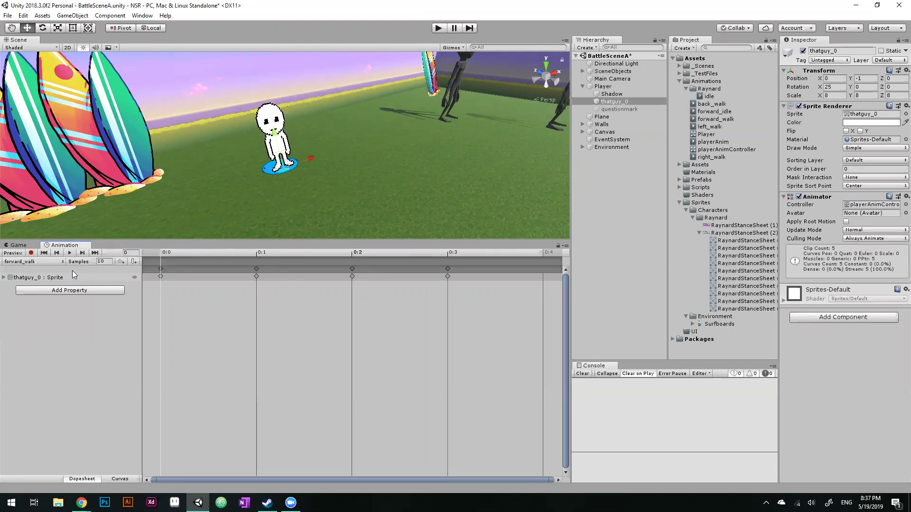
pyautogui.click(69, 253)
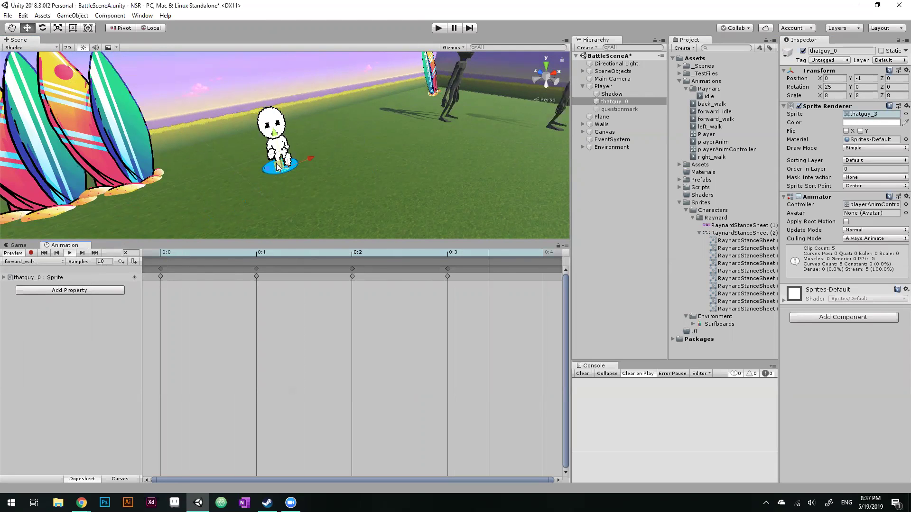
pyautogui.moveTo(236, 154)
pyautogui.mouseDown(button='right')
pyautogui.moveTo(252, 155)
pyautogui.moveTo(223, 157)
pyautogui.moveTo(239, 156)
pyautogui.mouseUp(button='right')
# - Show the character's forward_idle clip in the Animation window and play its back_walk clip
pyautogui.click(36, 261)
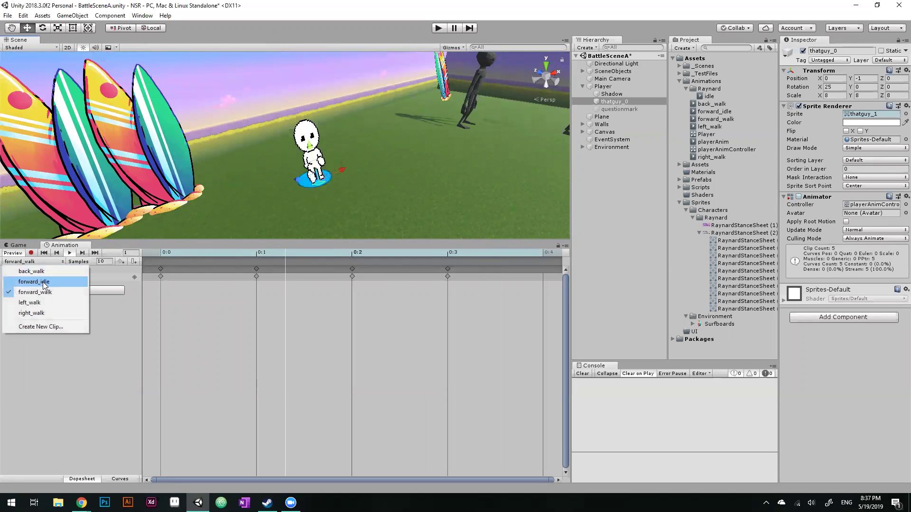
pyautogui.click(47, 281)
pyautogui.click(60, 291)
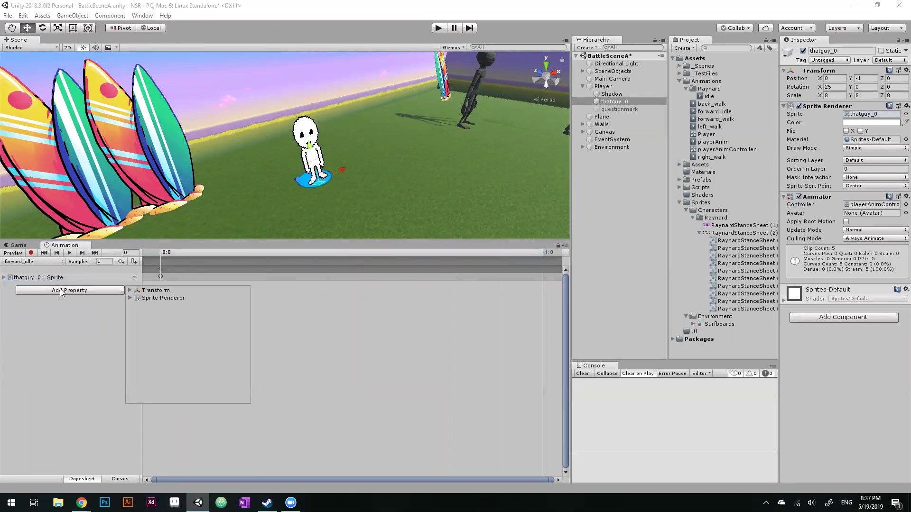
pyautogui.click(38, 263)
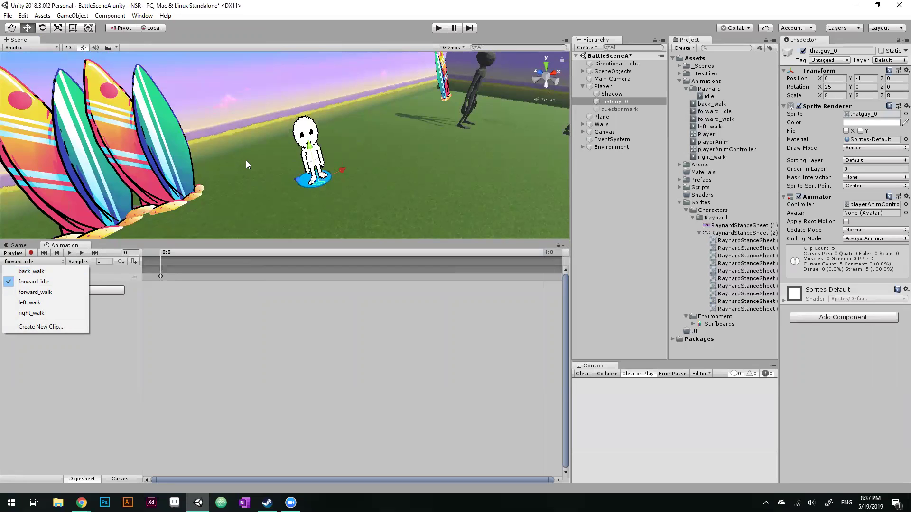
pyautogui.click(36, 274)
pyautogui.click(70, 253)
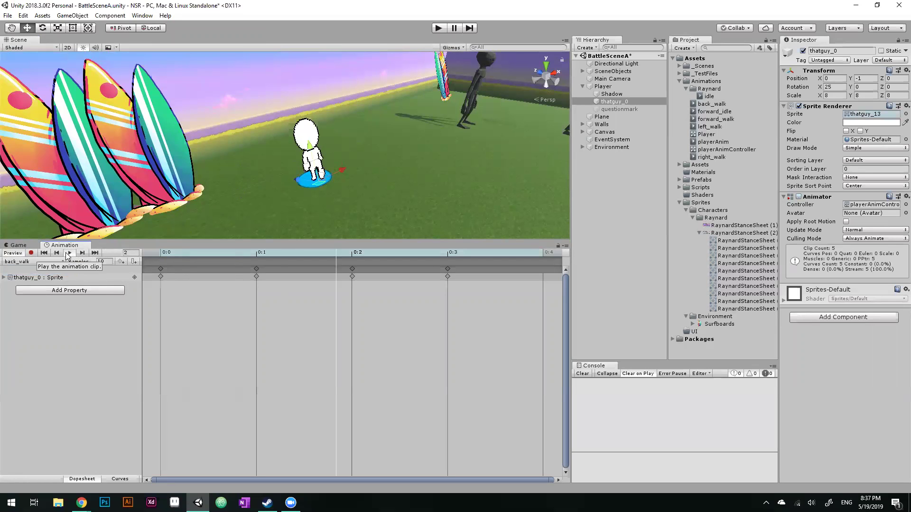
# - Play the character's left_walk clip, followed by its forward_walk clip
pyautogui.click(32, 262)
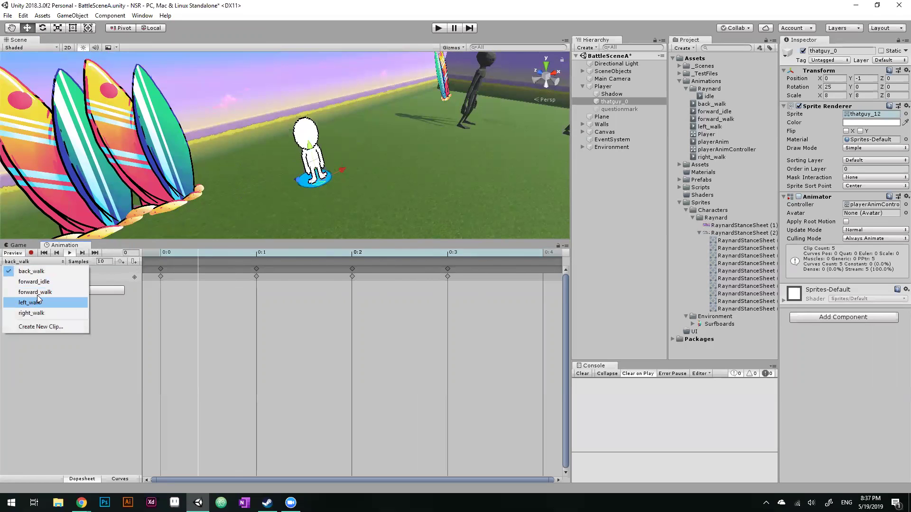
pyautogui.click(36, 308)
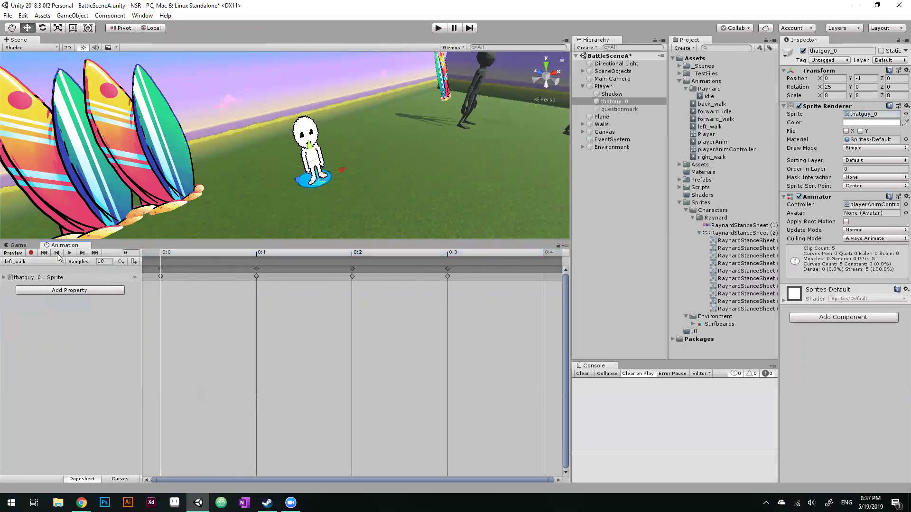
pyautogui.click(70, 253)
pyautogui.click(33, 262)
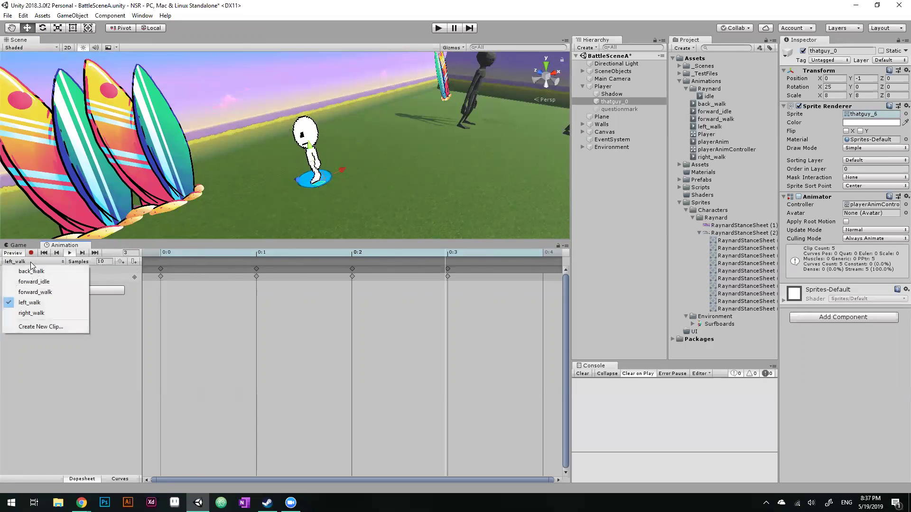
pyautogui.click(37, 292)
pyautogui.click(68, 252)
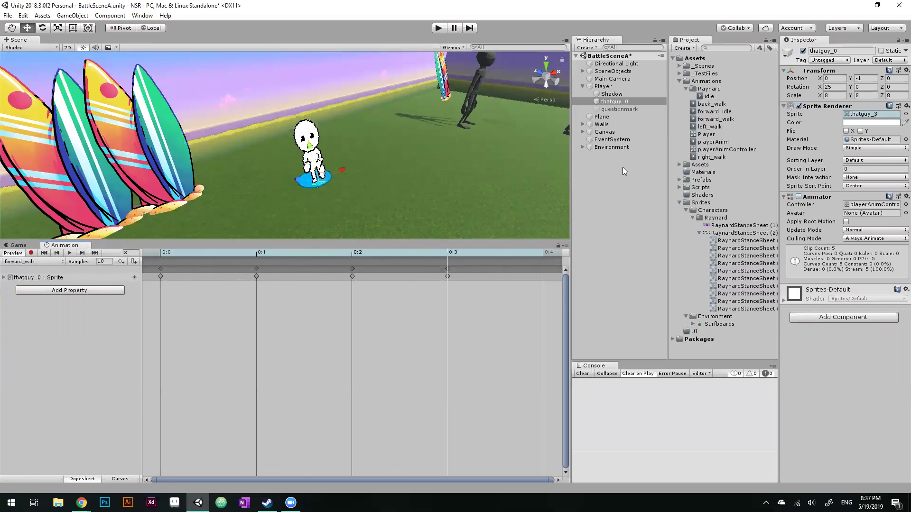
# - Compare the first sliced Raynard stance sprite with the Player's thatguy_0 child object in the scene
pyautogui.click(606, 186)
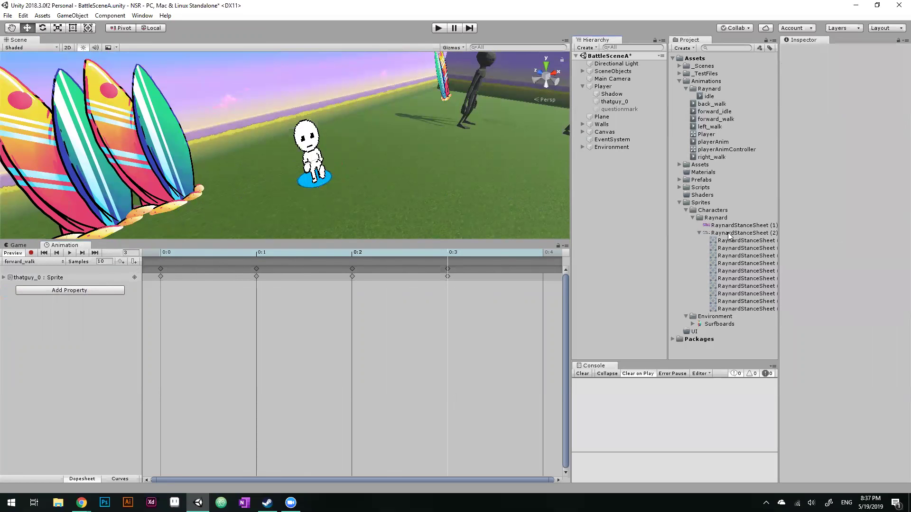
pyautogui.click(737, 241)
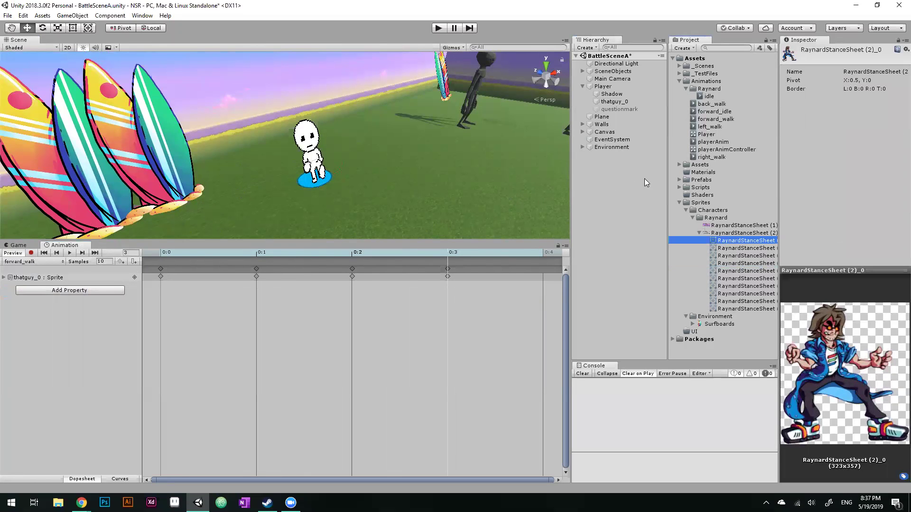
pyautogui.click(616, 94)
pyautogui.click(614, 102)
pyautogui.scroll(-5, 390, 132)
pyautogui.scroll(6, 390, 132)
pyautogui.moveTo(394, 127)
pyautogui.mouseDown(button='middle')
pyautogui.moveTo(378, 129)
pyautogui.moveTo(391, 131)
pyautogui.mouseUp(button='middle')
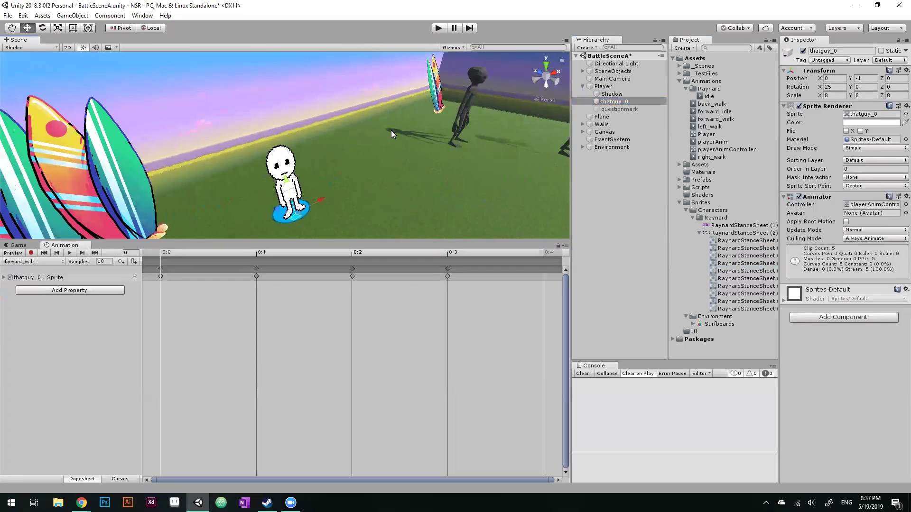
pyautogui.scroll(-3, 391, 130)
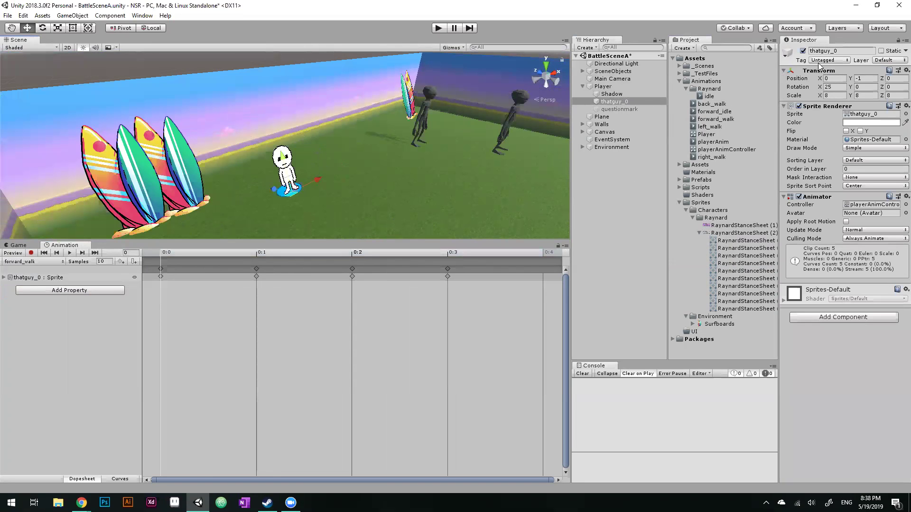
pyautogui.scroll(5, 305, 170)
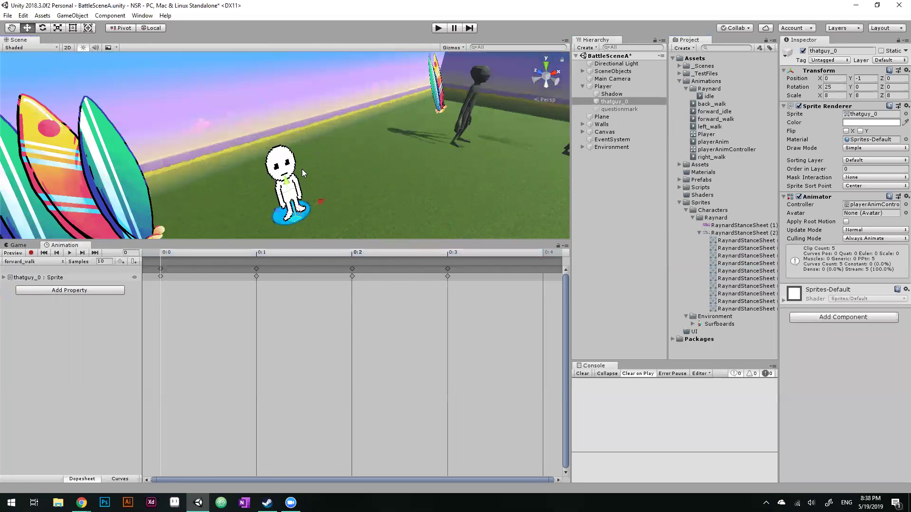
# - Examine the components of Player and its thatguy_0 child, and select the first sliced Raynard stance sprite
pyautogui.click(611, 86)
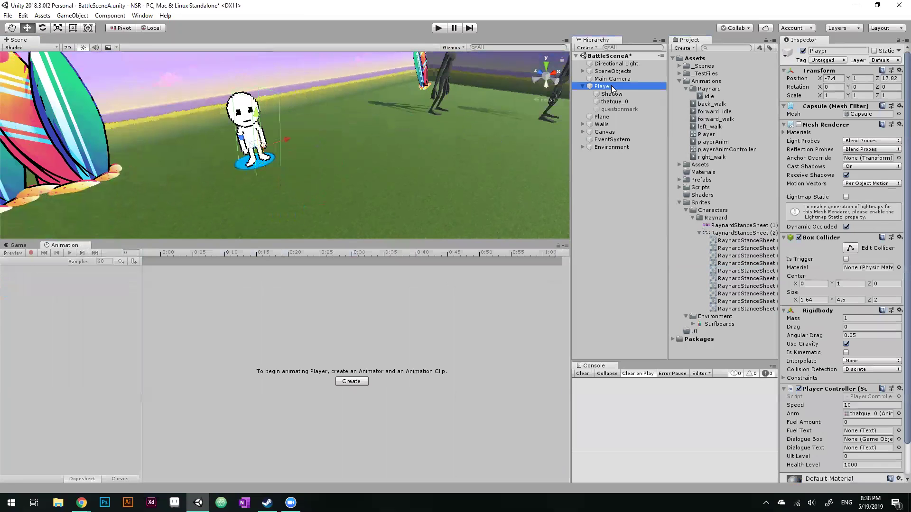
pyautogui.scroll(-3, 821, 155)
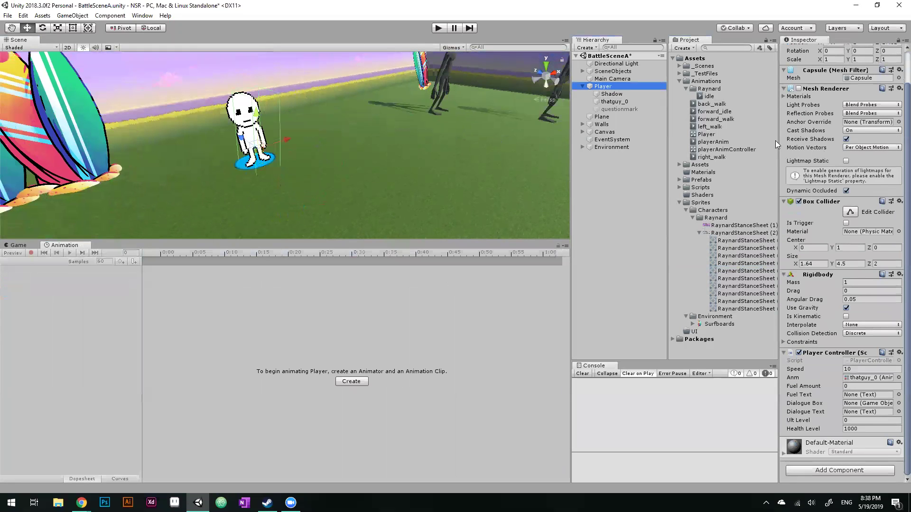
pyautogui.click(624, 102)
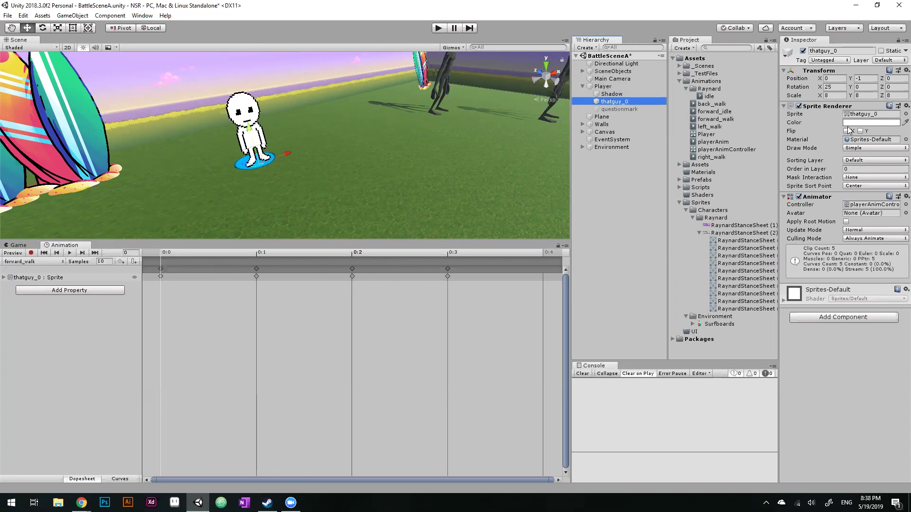
pyautogui.click(740, 243)
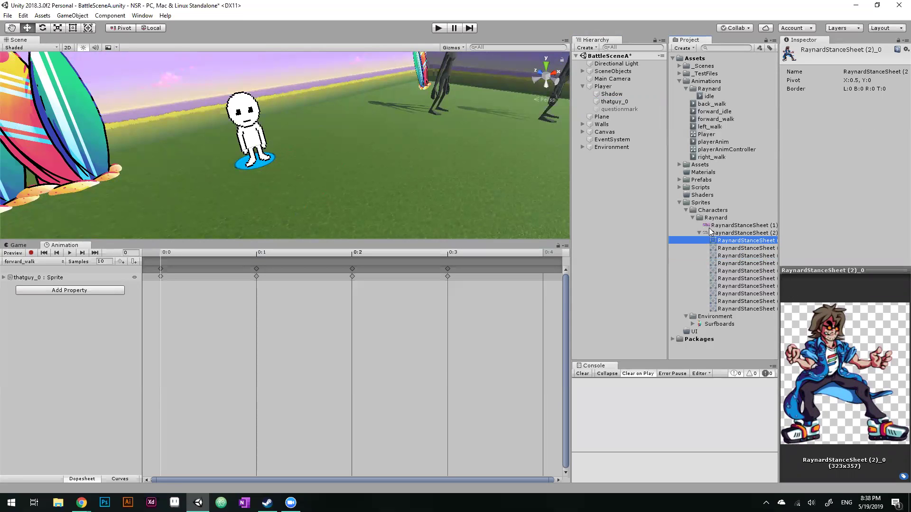
# - Assign the first sliced Raynard stance sprite to thatguy_0's Sprite Renderer and check its size against the battle scene
pyautogui.click(616, 95)
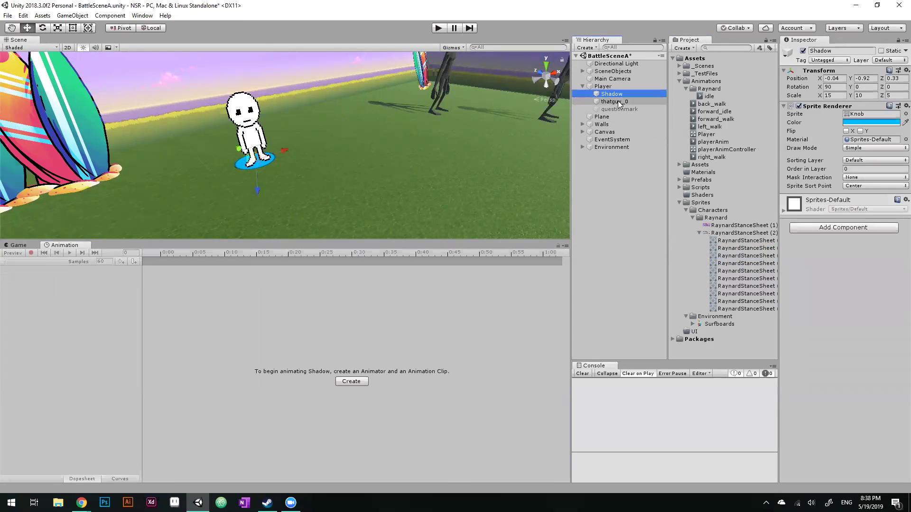
pyautogui.click(617, 102)
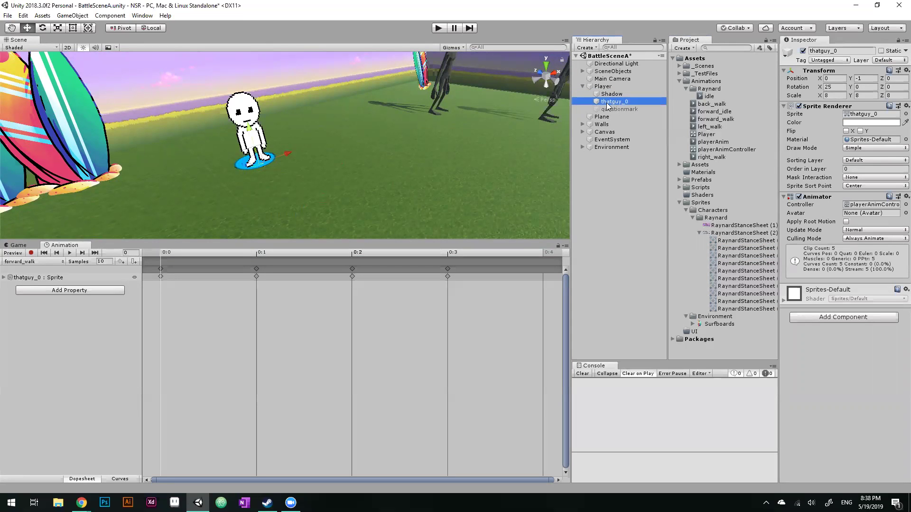
pyautogui.moveTo(749, 239); pyautogui.dragTo(871, 115)
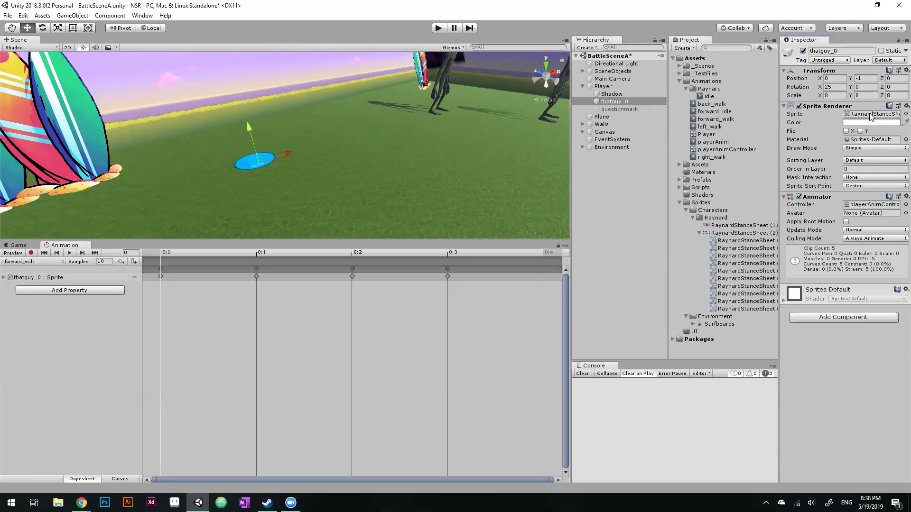
pyautogui.press('f')
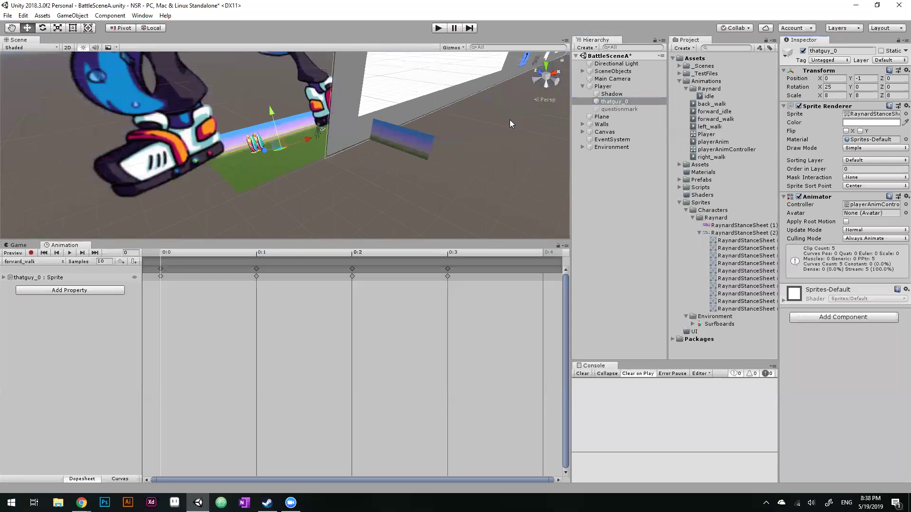
pyautogui.scroll(-6, 509, 120)
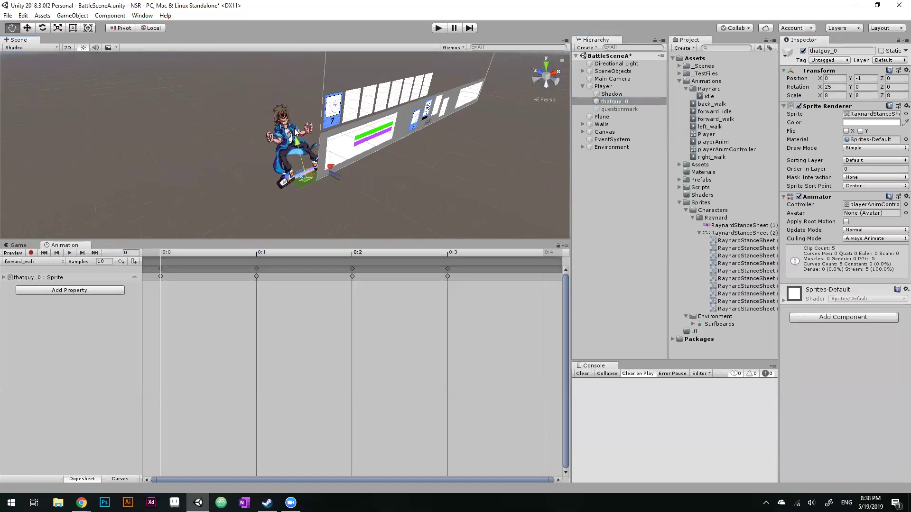
pyautogui.scroll(2, 295, 132)
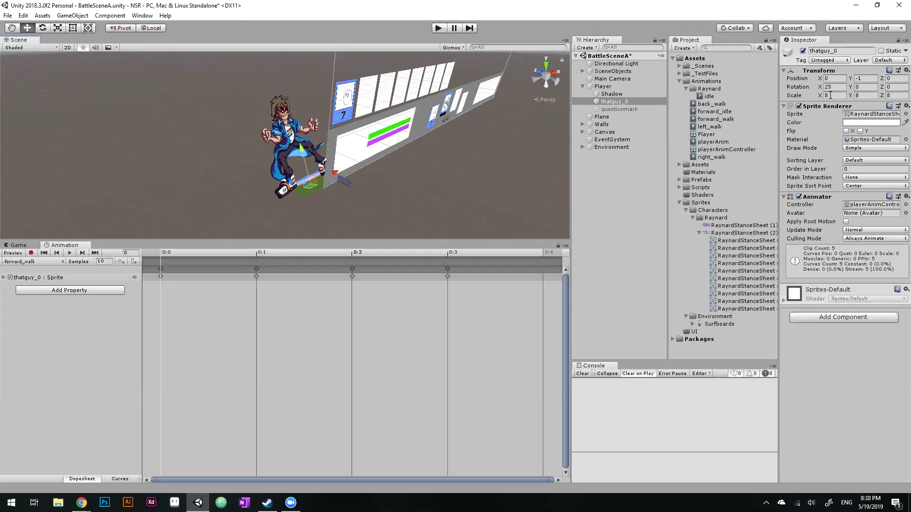
pyautogui.scroll(5, 365, 178)
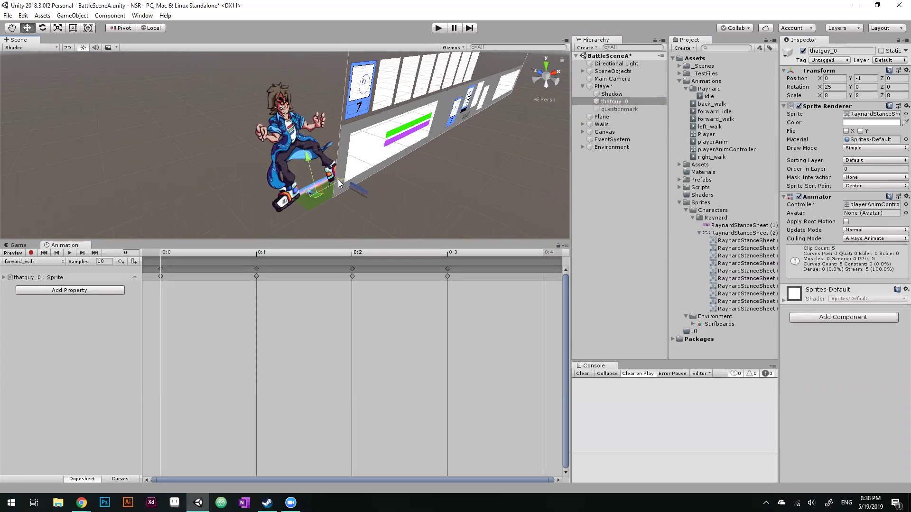
pyautogui.scroll(6, 305, 188)
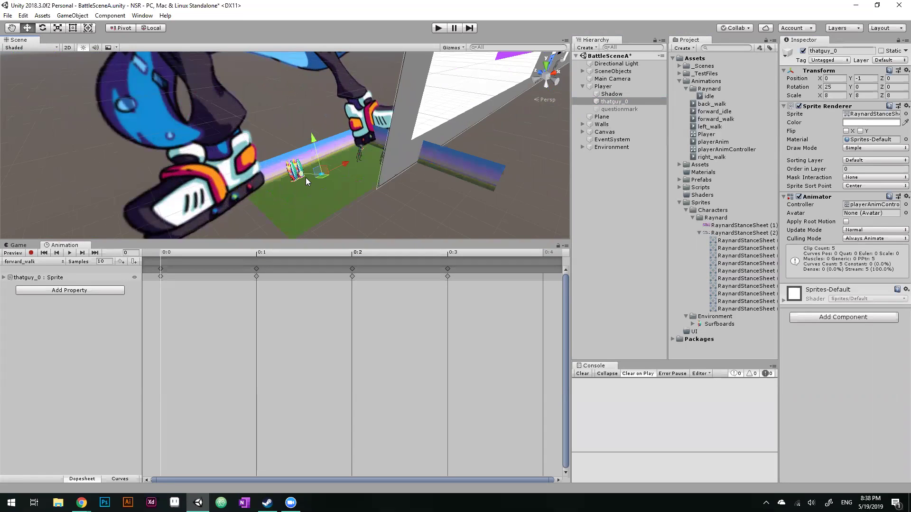
pyautogui.scroll(-6, 306, 177)
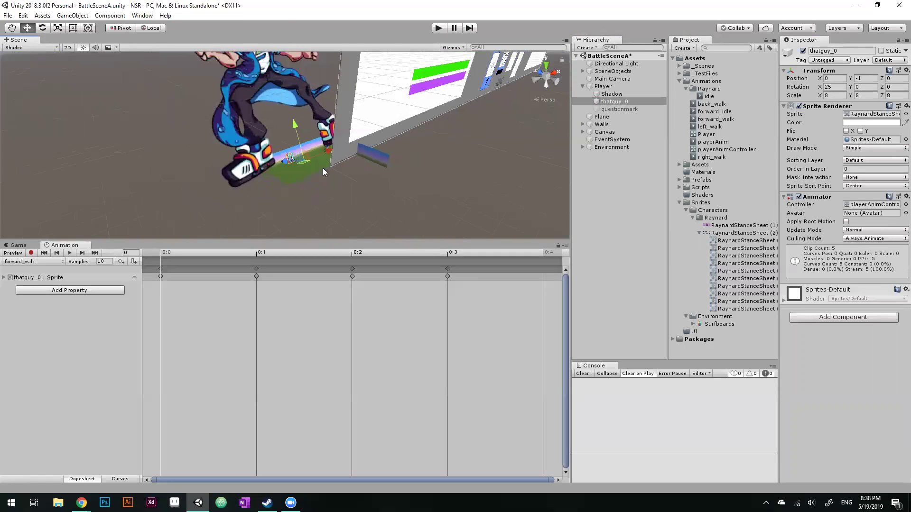
# - Set thatguy_0's scale to 4 on the X, Y and Z axes and check the sprite's size
pyautogui.click(836, 95)
pyautogui.keyDown('alt'); pyautogui.moveTo(320, 126); pyautogui.dragTo(379, 149); pyautogui.keyUp('alt')
pyautogui.click(832, 95)
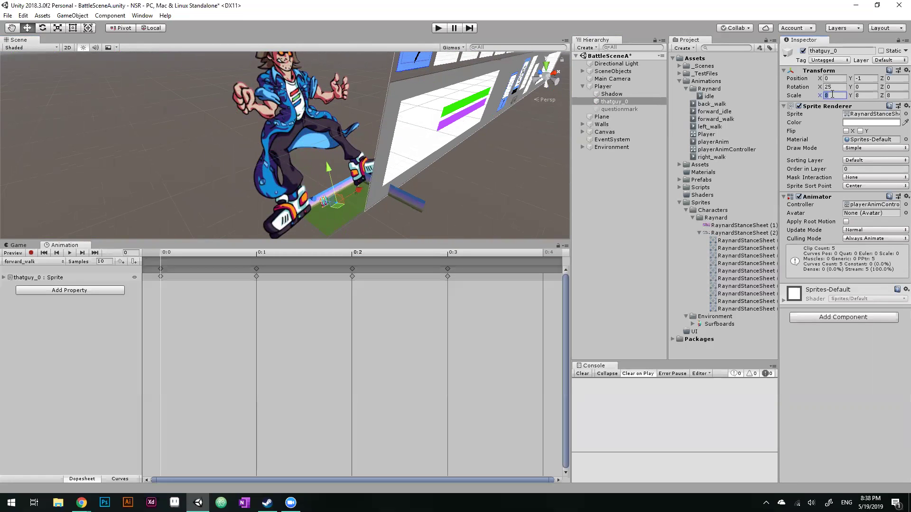
pyautogui.write('4')
pyautogui.press('Tab')
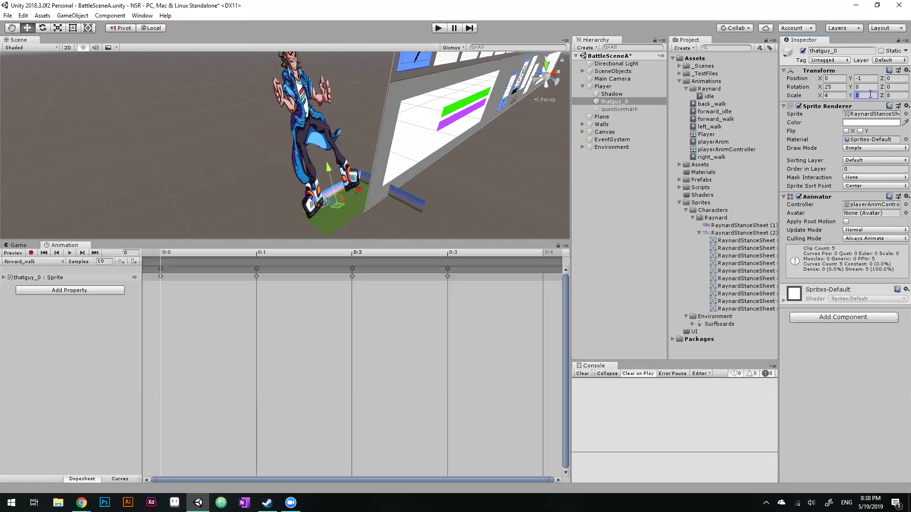
pyautogui.write('4')
pyautogui.press('Tab')
pyautogui.write('4')
pyautogui.keyDown('alt'); pyautogui.moveTo(366, 189); pyautogui.dragTo(387, 203); pyautogui.keyUp('alt')
pyautogui.scroll(3, 388, 203)
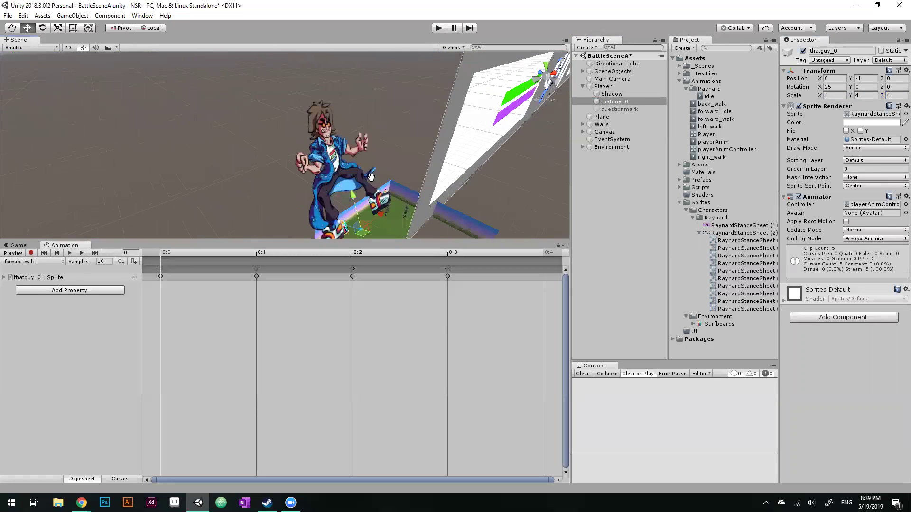
pyautogui.moveTo(387, 203); pyautogui.dragTo(355, 163, button='middle')
pyautogui.scroll(6, 308, 128)
pyautogui.scroll(3, 309, 128)
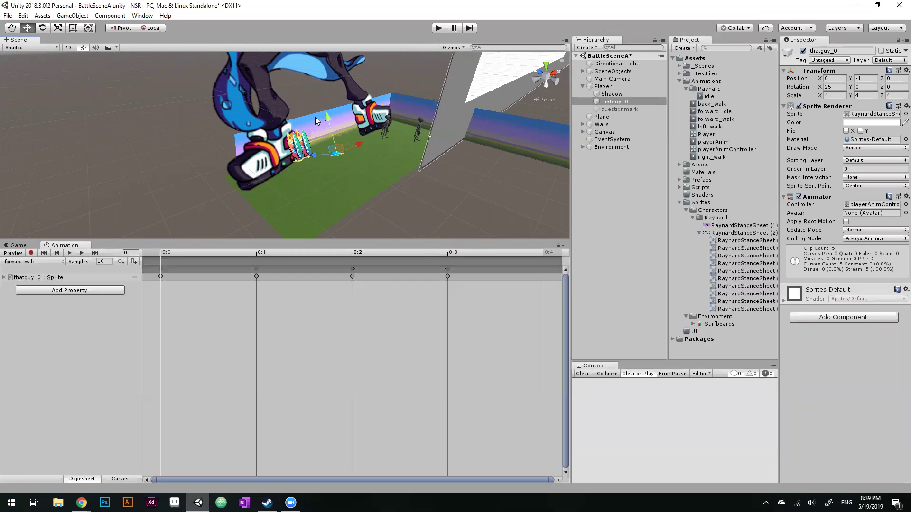
# - Examine the Player parent object's transform and components
pyautogui.click(610, 87)
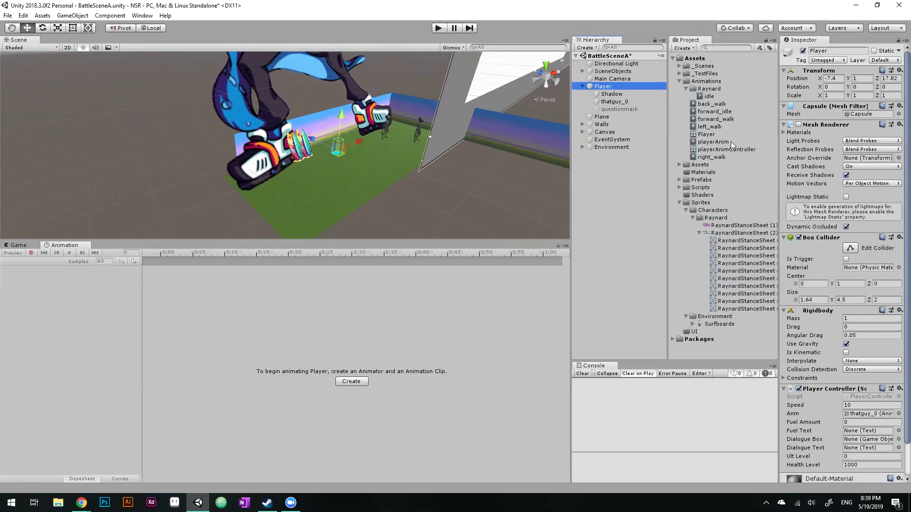
pyautogui.scroll(-2, 819, 243)
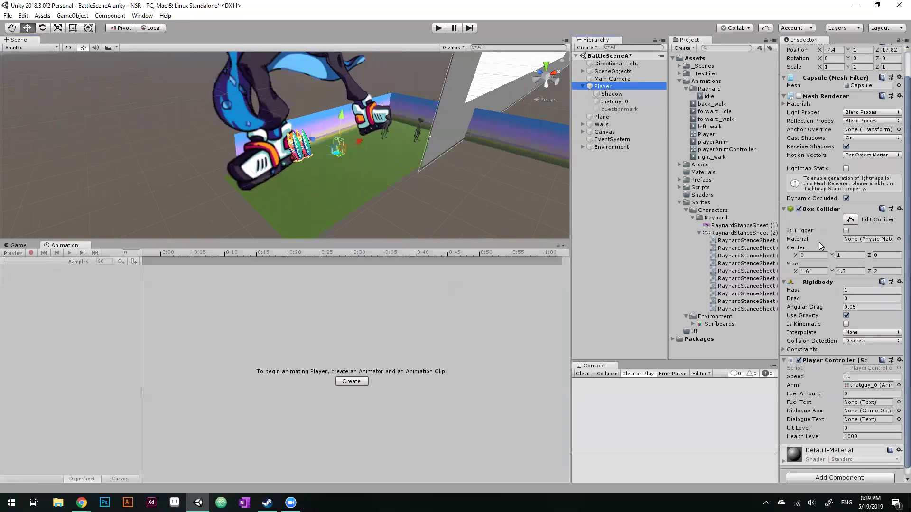
pyautogui.scroll(2, 816, 209)
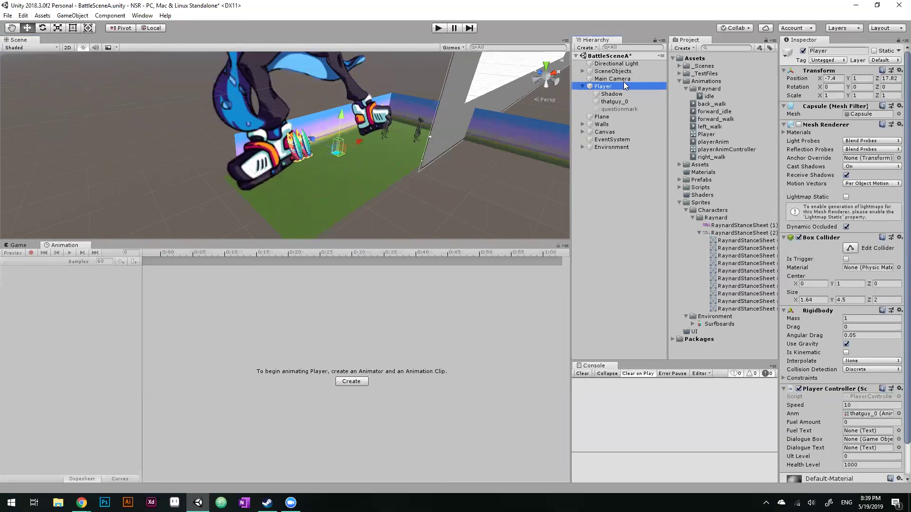
# - Set thatguy_0's scale to 2 on the X, Y and Z axes and check the sprite against the arena
pyautogui.click(617, 102)
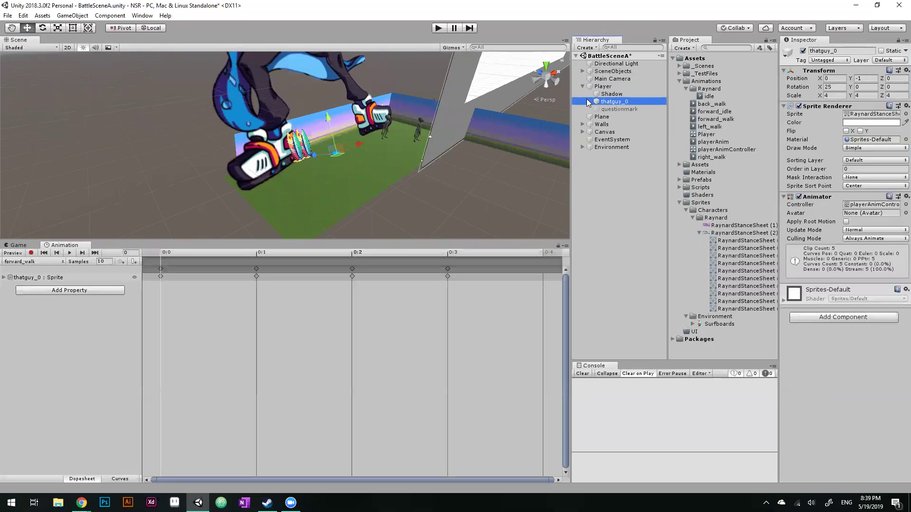
pyautogui.scroll(5, 299, 97)
pyautogui.scroll(-12, 299, 97)
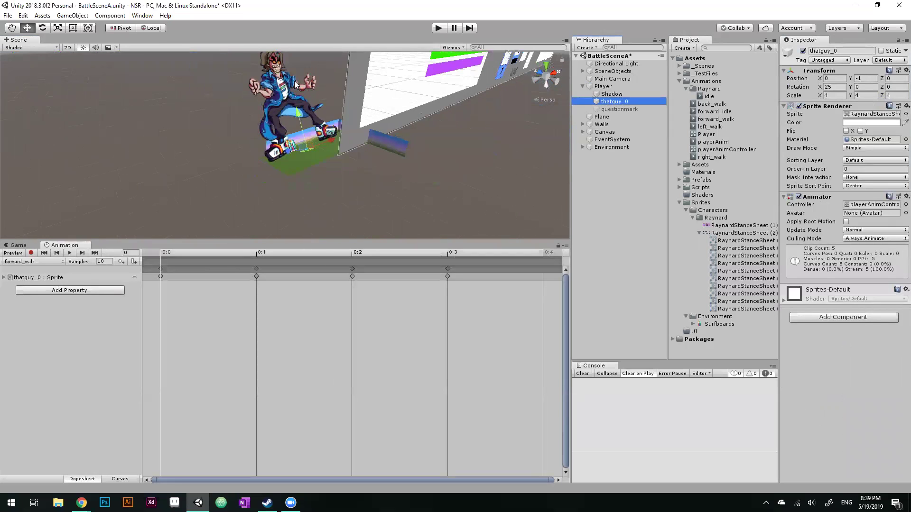
pyautogui.scroll(1, 289, 96)
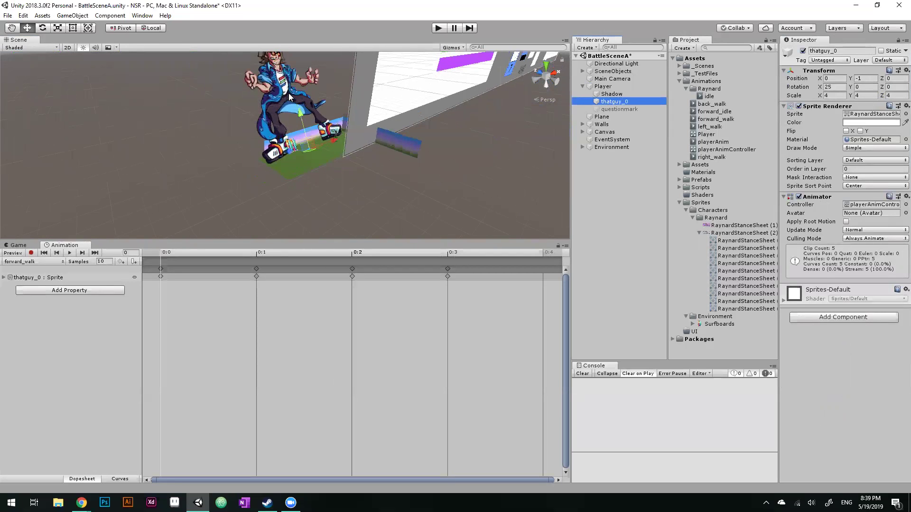
pyautogui.scroll(1, 289, 97)
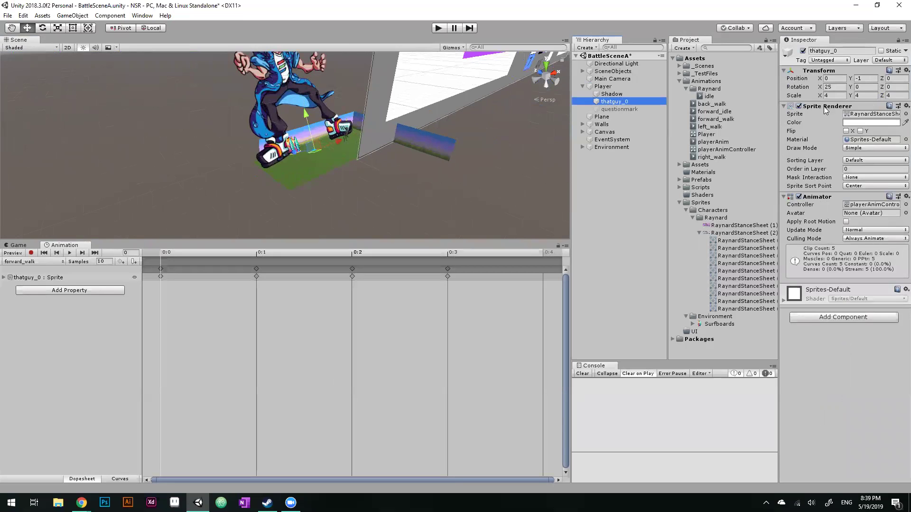
pyautogui.click(831, 96)
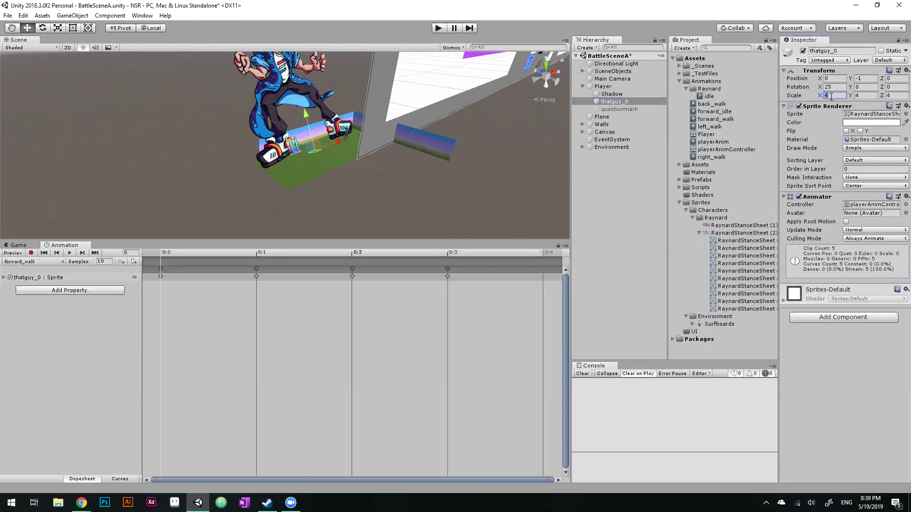
pyautogui.write('2')
pyautogui.press('Tab')
pyautogui.write('2')
pyautogui.press('Tab')
pyautogui.write('2')
pyautogui.scroll(6, 366, 129)
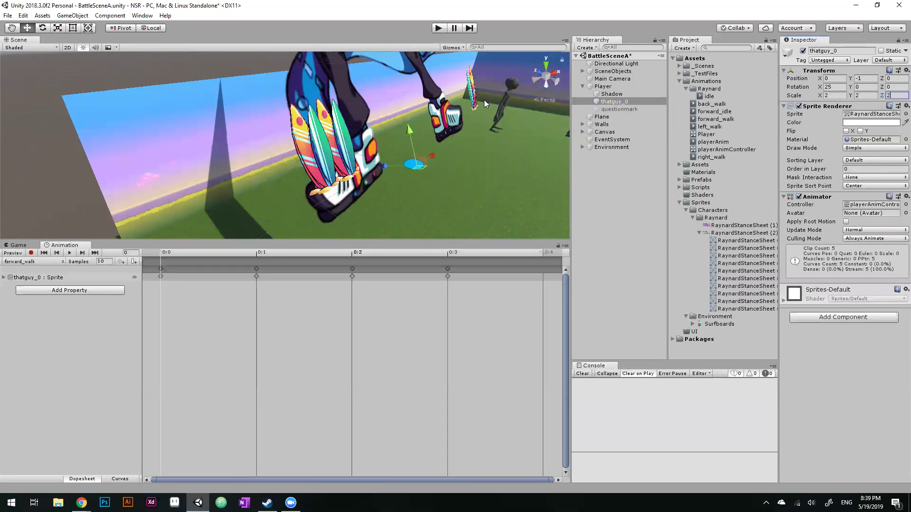
pyautogui.moveTo(463, 102); pyautogui.dragTo(452, 102, button='right')
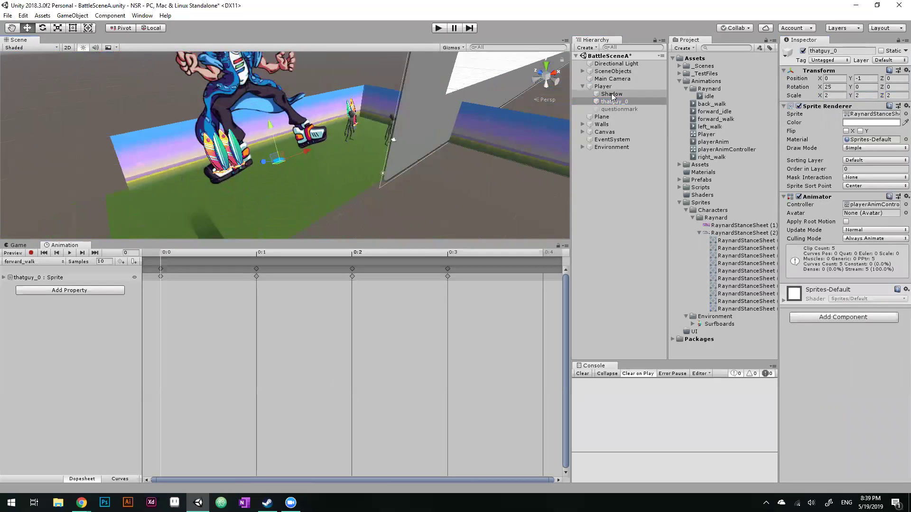
# - Set thatguy_0's X and Y scale to 0.25 and view the sprite beside the surfboards
pyautogui.click(611, 87)
pyautogui.click(615, 102)
pyautogui.click(830, 95)
pyautogui.doubleClick(830, 96)
pyautogui.write('0')
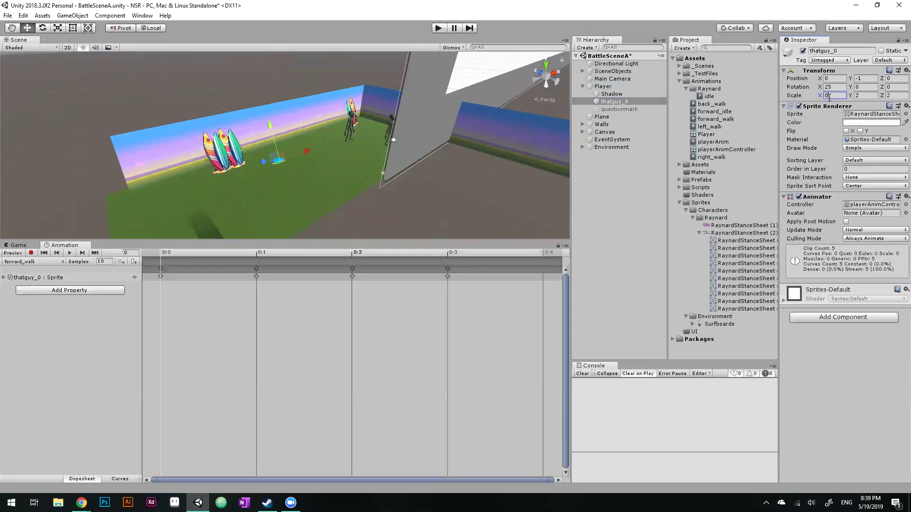
pyautogui.write('.25')
pyautogui.click(862, 95)
pyautogui.write('0.25')
pyautogui.scroll(10, 242, 133)
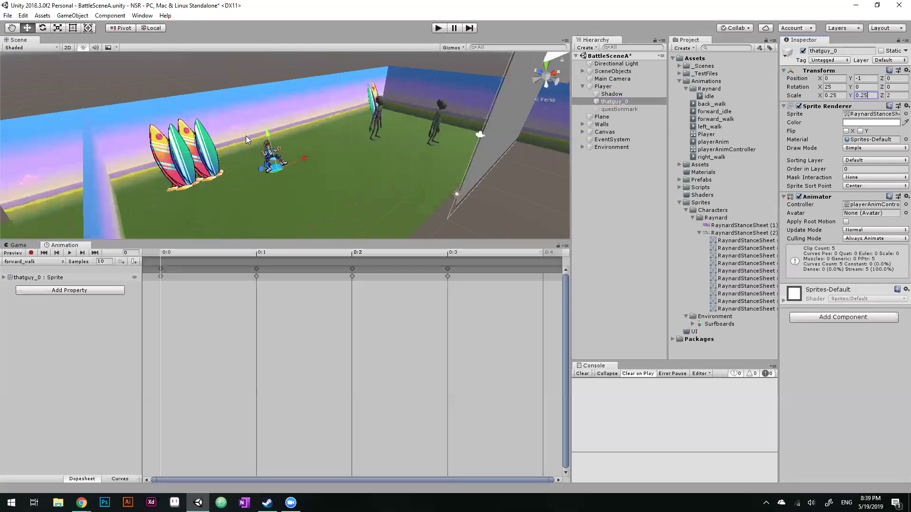
pyautogui.moveTo(283, 150)
pyautogui.mouseDown(button='right')
pyautogui.moveTo(248, 172)
pyautogui.moveTo(279, 153)
pyautogui.mouseUp(button='right')
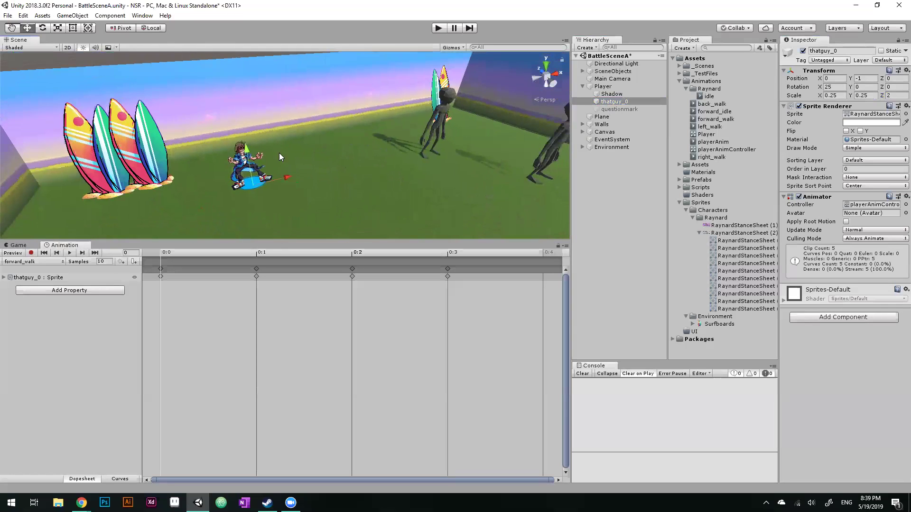
# - Show the Game view and set thatguy_0's scale to 0.45 on the X, Y and Z axes
pyautogui.click(19, 246)
pyautogui.click(834, 95)
pyautogui.click(836, 96)
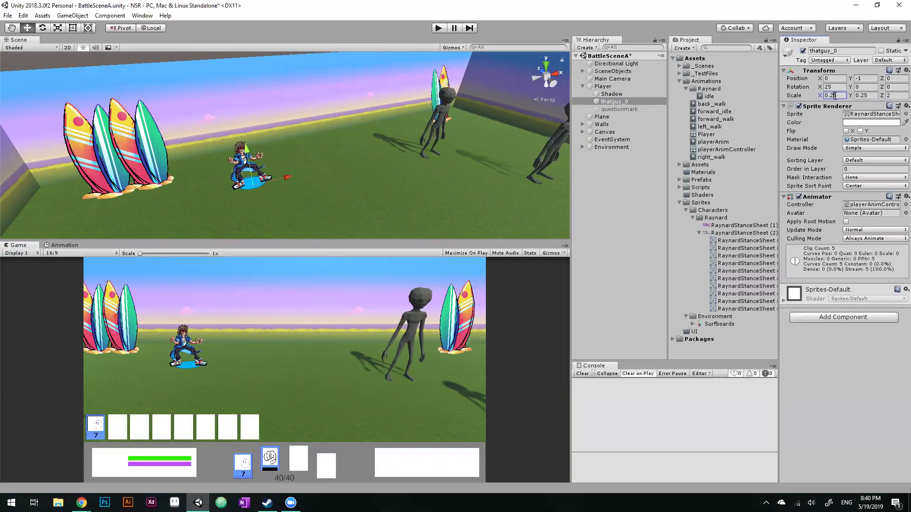
pyautogui.press('BackSpace')
pyautogui.write('4')
pyautogui.click(864, 95)
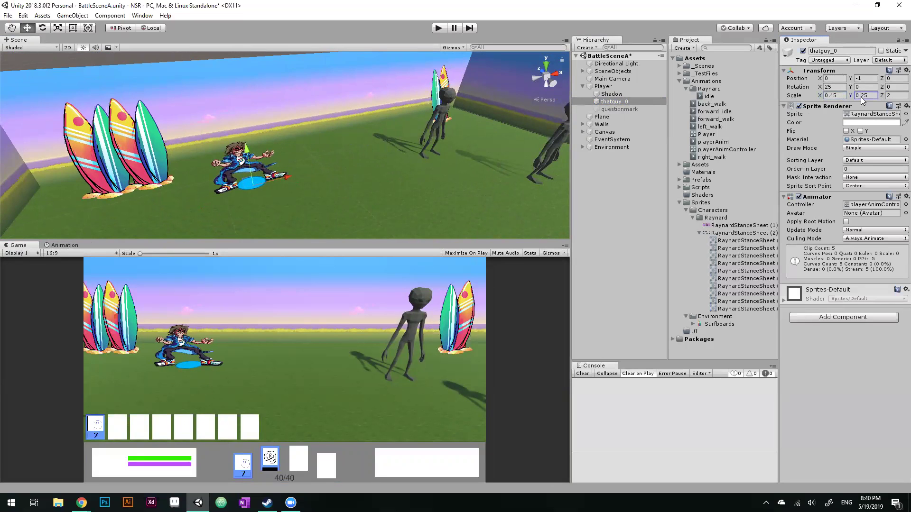
pyautogui.press('BackSpace')
pyautogui.write('4')
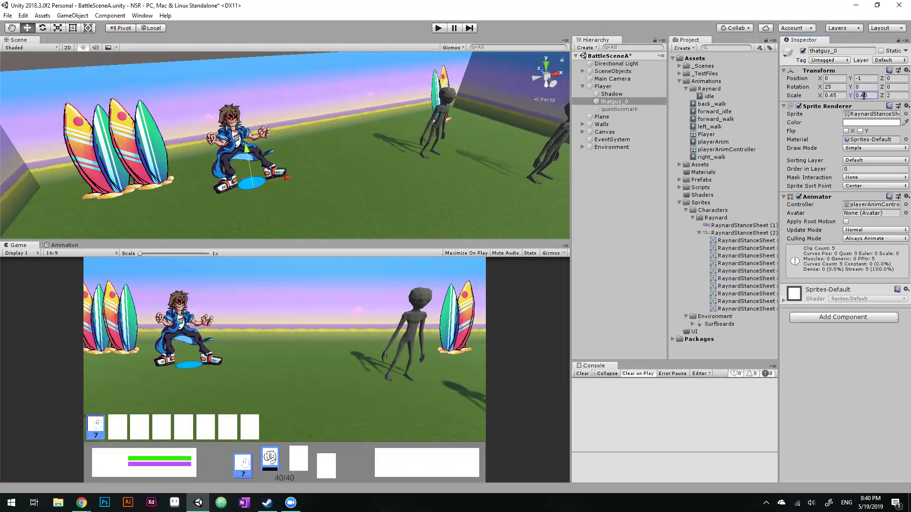
pyautogui.click(888, 96)
pyautogui.write('0.45')
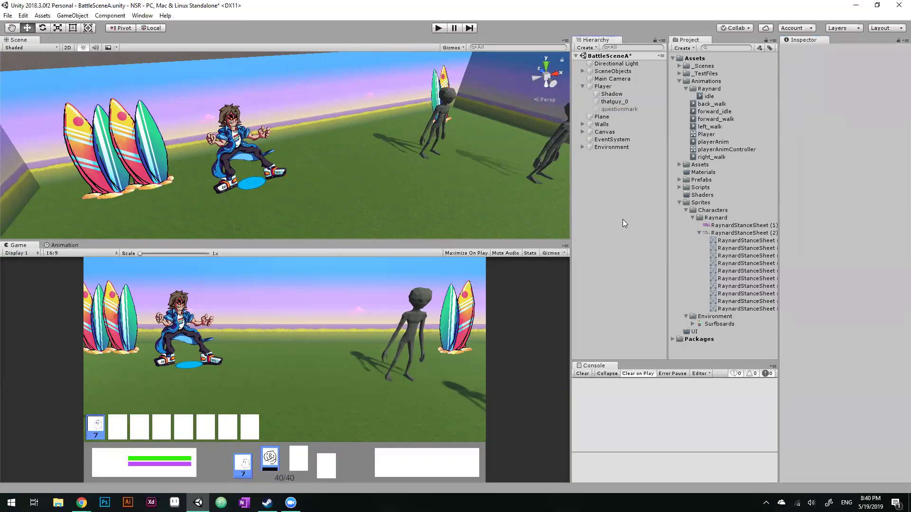
# - Locate the controller used by thatguy_0's Animator and open playerAnimController to view its state graph
pyautogui.click(610, 102)
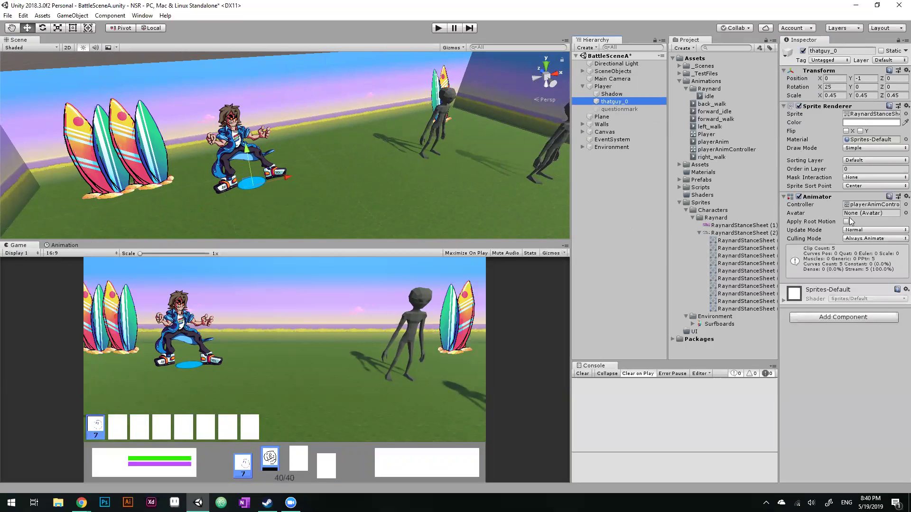
pyautogui.click(872, 204)
pyautogui.click(722, 150)
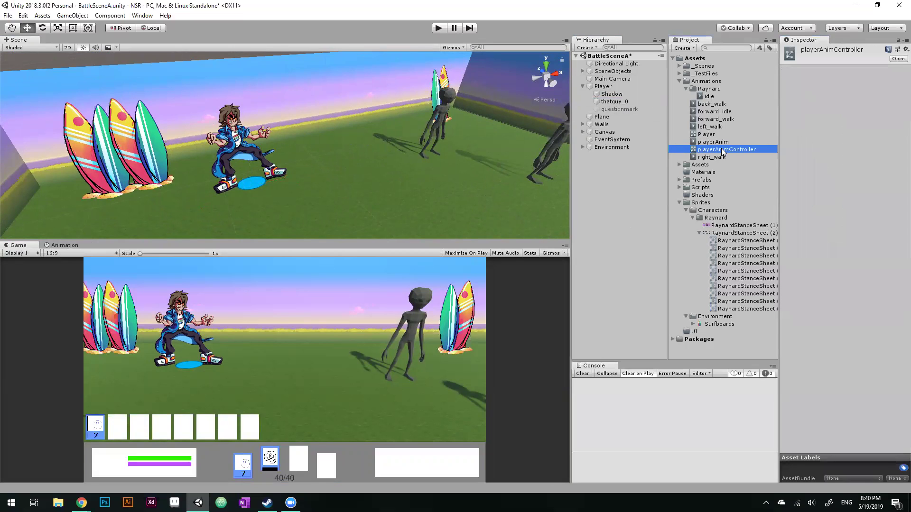
pyautogui.click(899, 59)
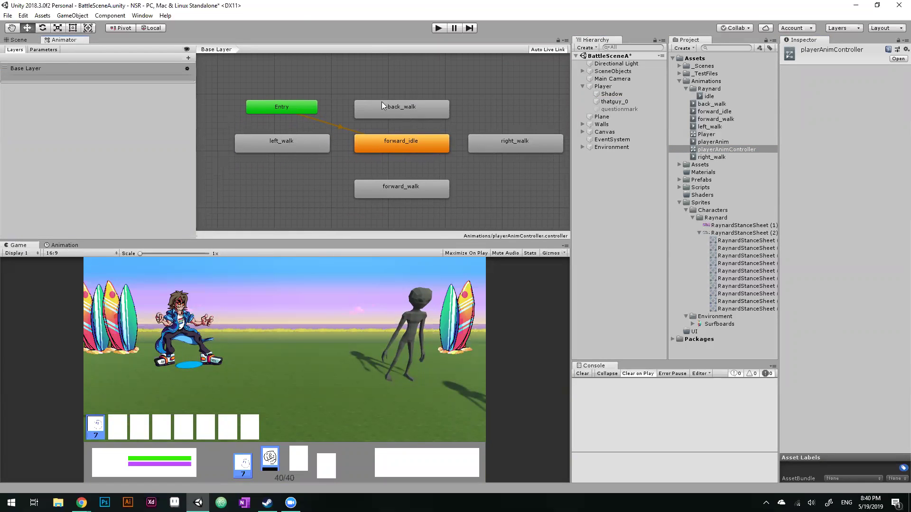
# - Create an animator controller named RaynardAnimController in the Raynard folder under Animations and view its state graph
pyautogui.click(706, 81)
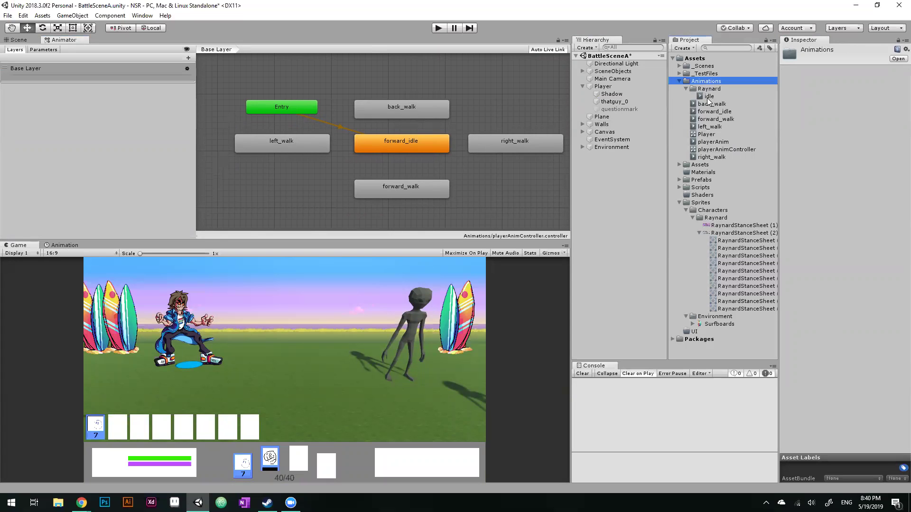
pyautogui.click(709, 89)
pyautogui.rightClick(712, 90)
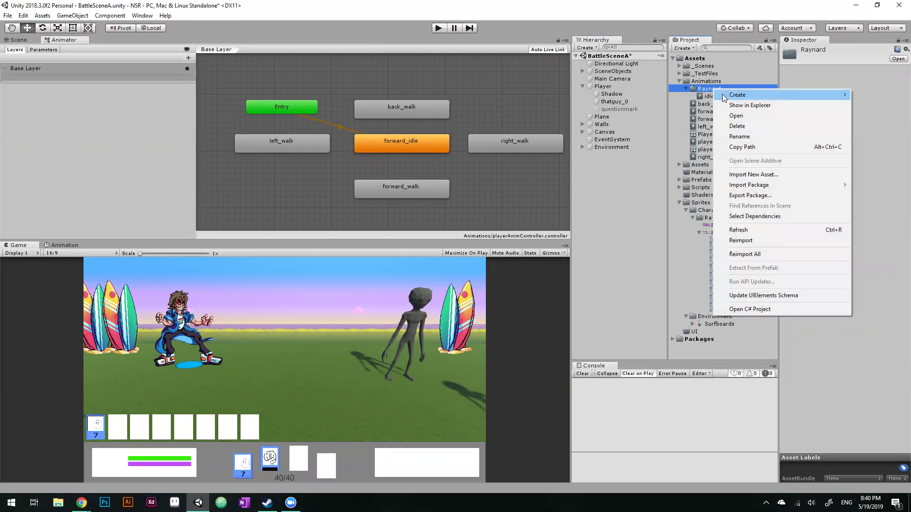
pyautogui.moveTo(722, 94)
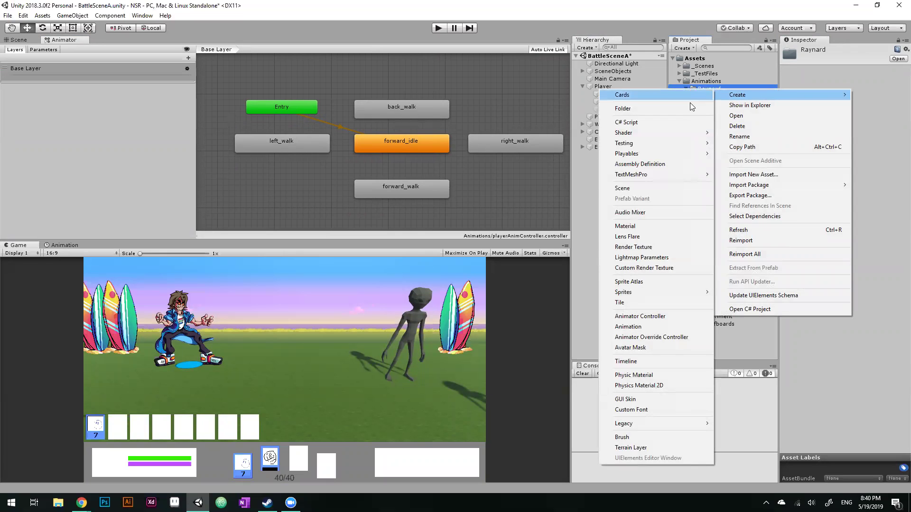
pyautogui.click(653, 317)
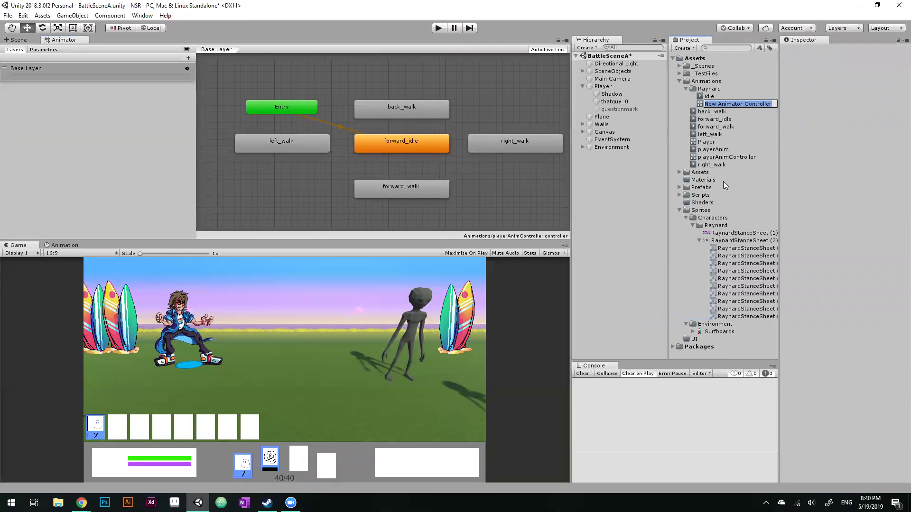
pyautogui.write('Raynard')
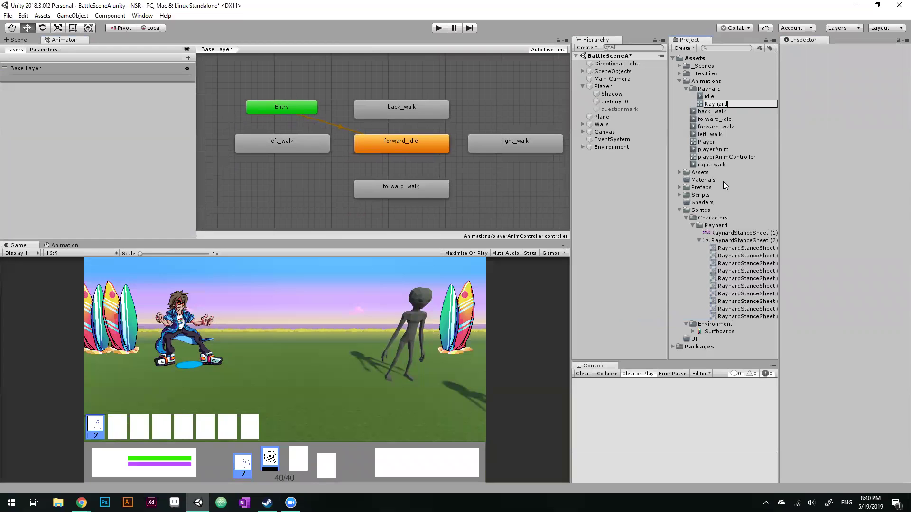
pyautogui.write('AnimController')
pyautogui.press('Return')
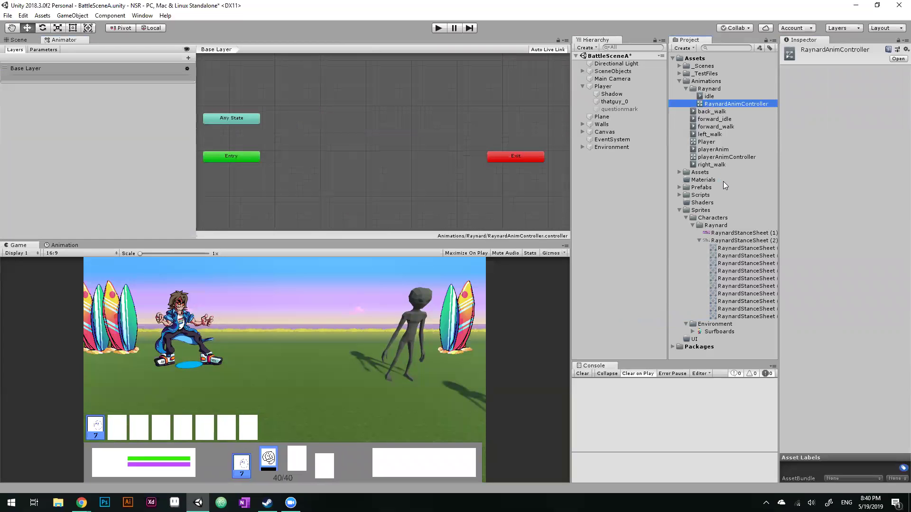
pyautogui.scroll(-2, 322, 123)
pyautogui.scroll(2, 324, 124)
pyautogui.scroll(-3, 382, 123)
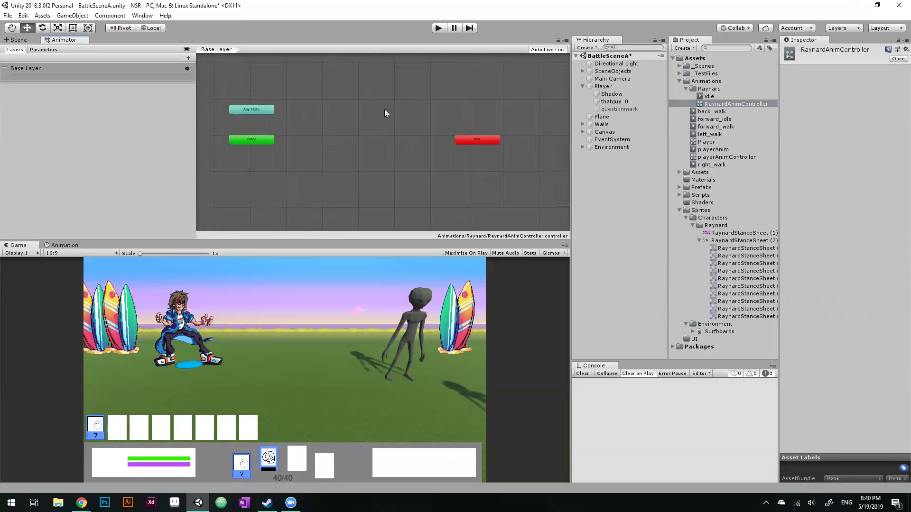
# - Open playerAnimController's state graph and examine the back_walk, right_walk, forward_walk and left_walk states
pyautogui.click(720, 157)
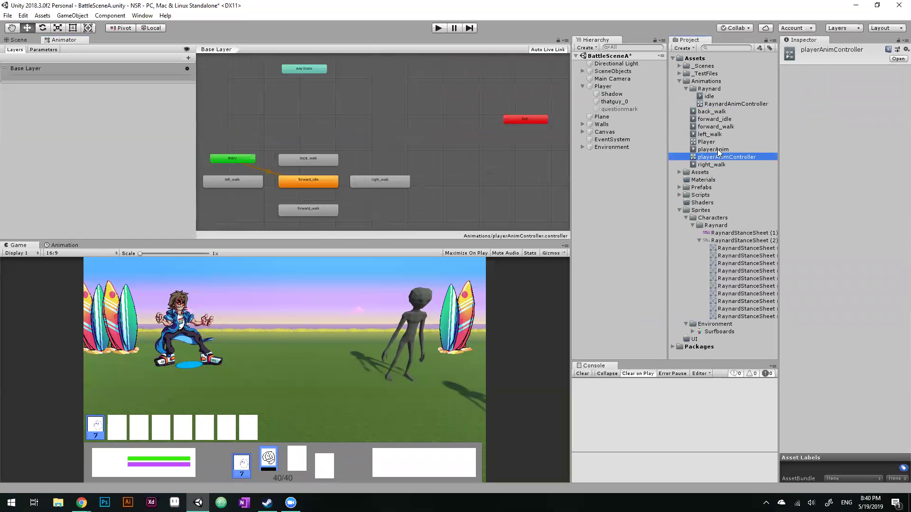
pyautogui.scroll(-1, 289, 132)
pyautogui.moveTo(289, 132); pyautogui.dragTo(361, 82, button='middle')
pyautogui.scroll(3, 338, 106)
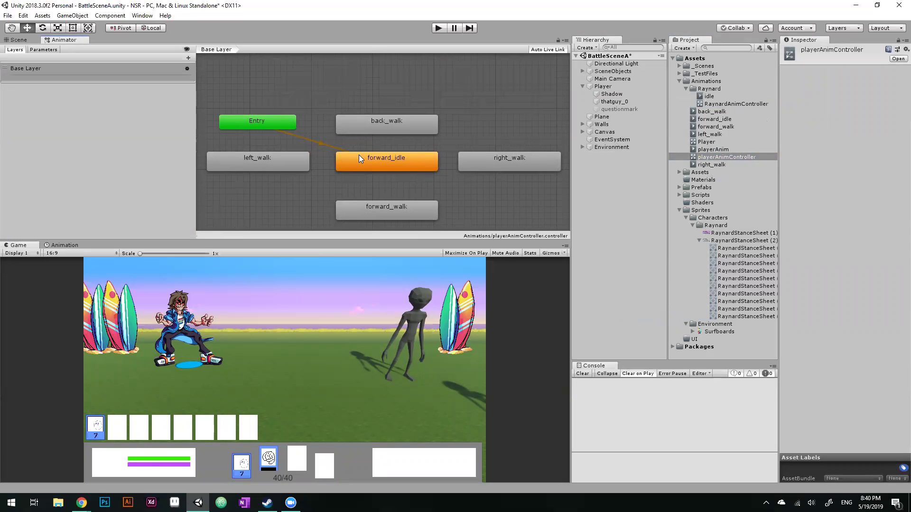
pyautogui.click(398, 123)
pyautogui.click(509, 163)
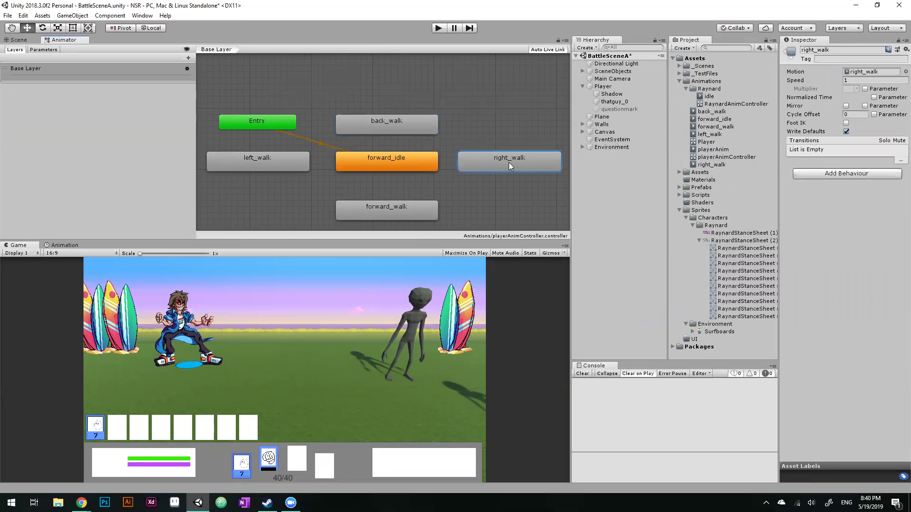
pyautogui.click(385, 209)
pyautogui.click(298, 161)
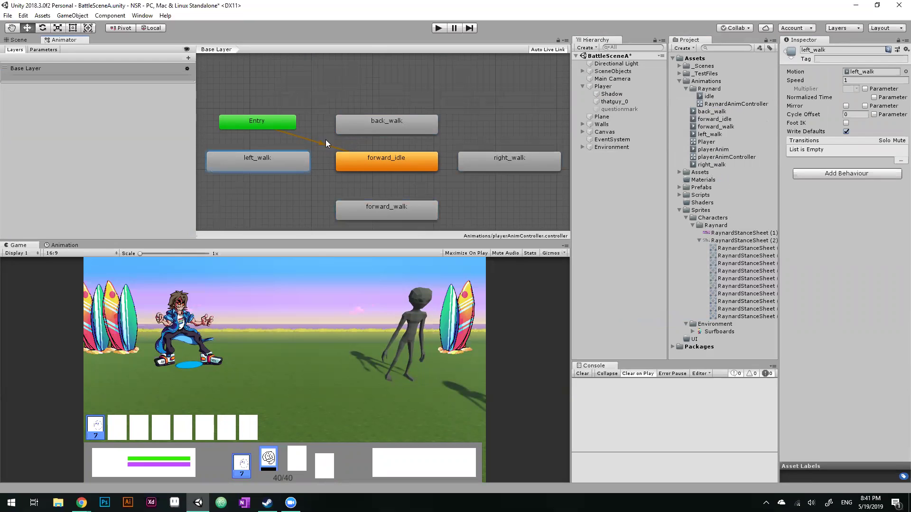
pyautogui.click(377, 122)
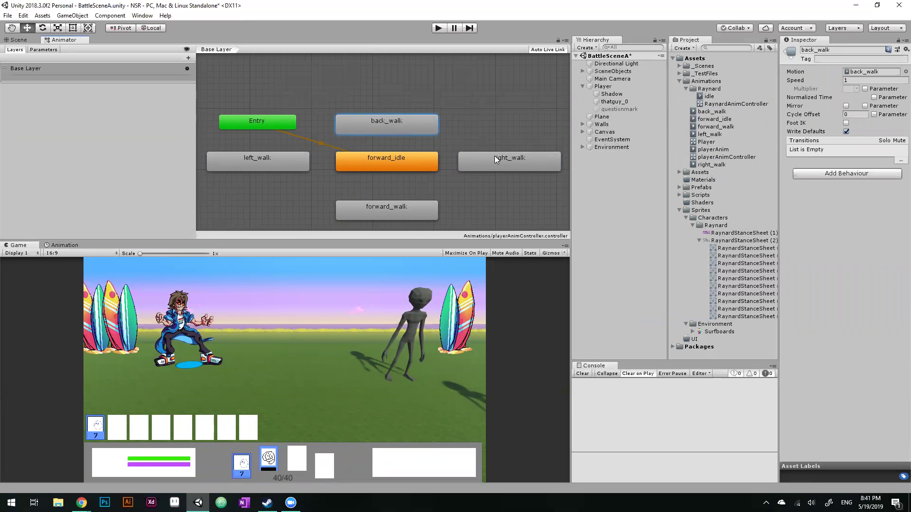
pyautogui.click(450, 109)
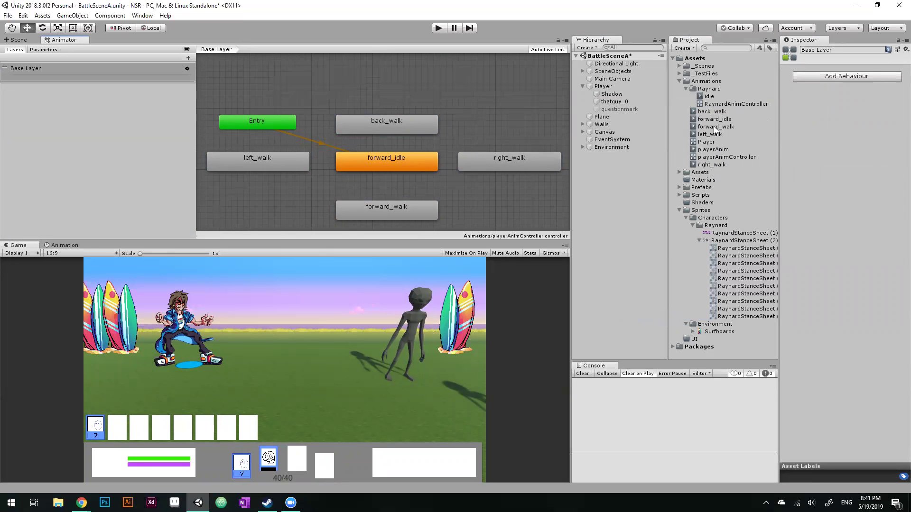
# - Open the PlayerController script from the BattleScene scripts folder in Visual Studio
pyautogui.click(677, 194)
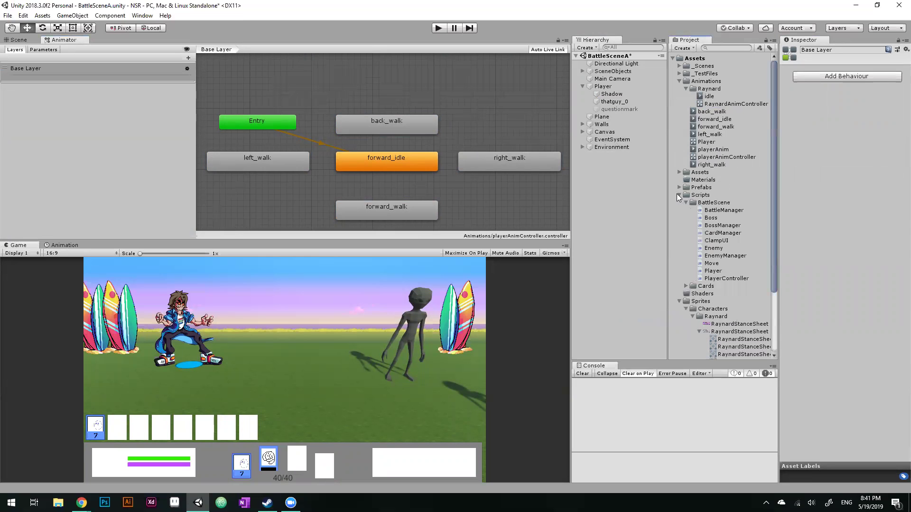
pyautogui.click(719, 279)
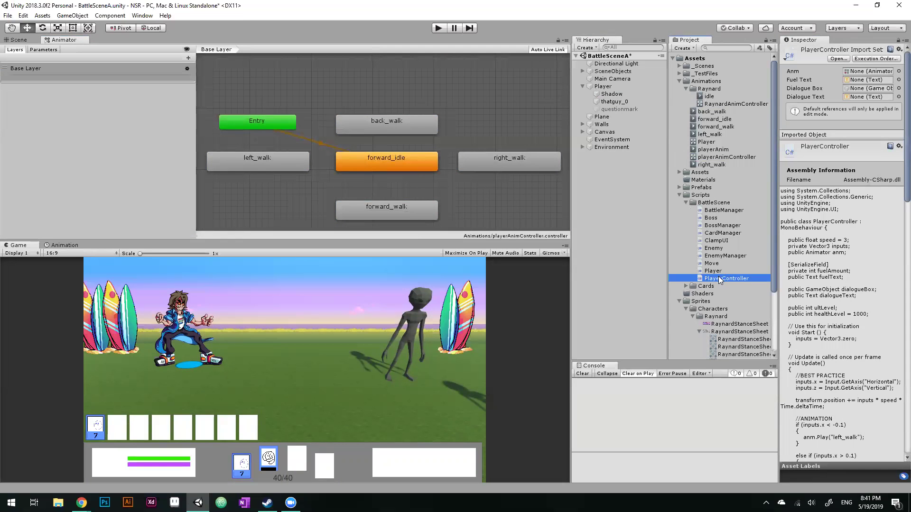
pyautogui.doubleClick(719, 278)
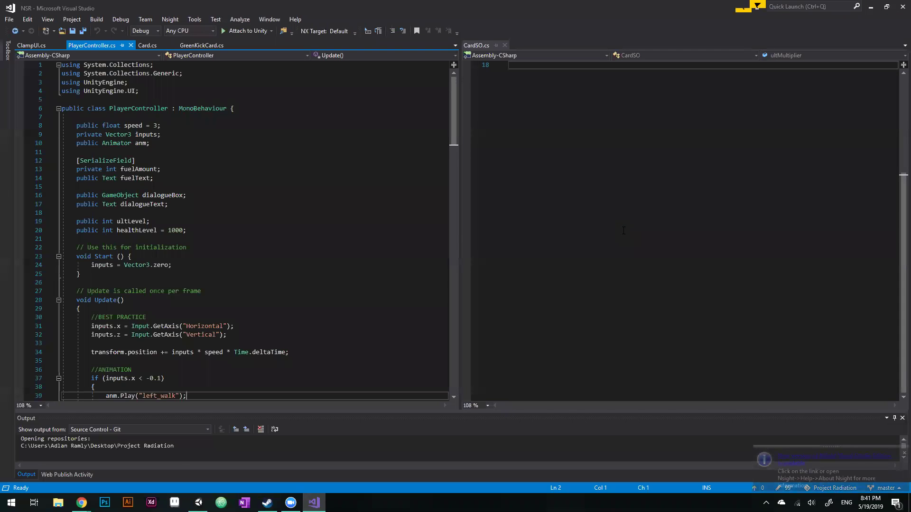
# - Examine how the script's Update method plays the walk and idle states through the anm Animator variable
pyautogui.scroll(-4, 278, 208)
pyautogui.click(114, 293)
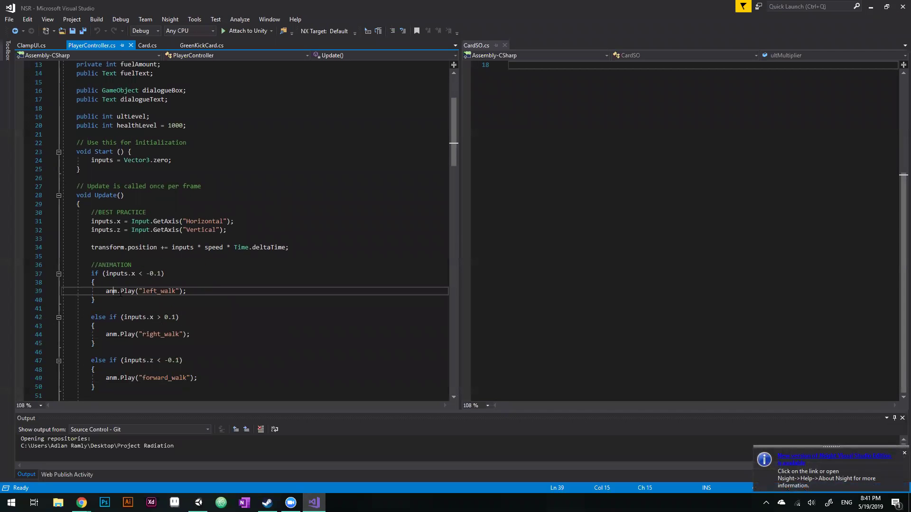
pyautogui.scroll(-1, 211, 296)
pyautogui.click(122, 309)
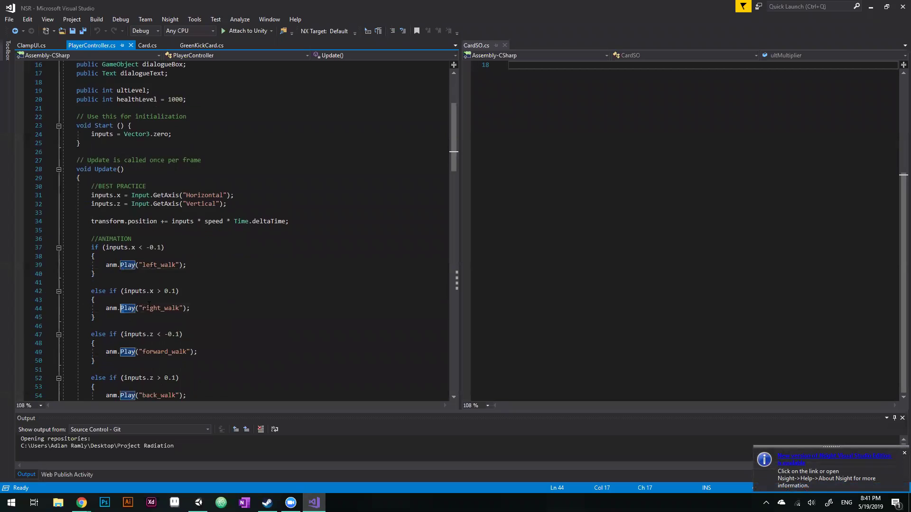
pyautogui.scroll(-2, 114, 306)
pyautogui.click(113, 299)
pyautogui.scroll(7, 141, 147)
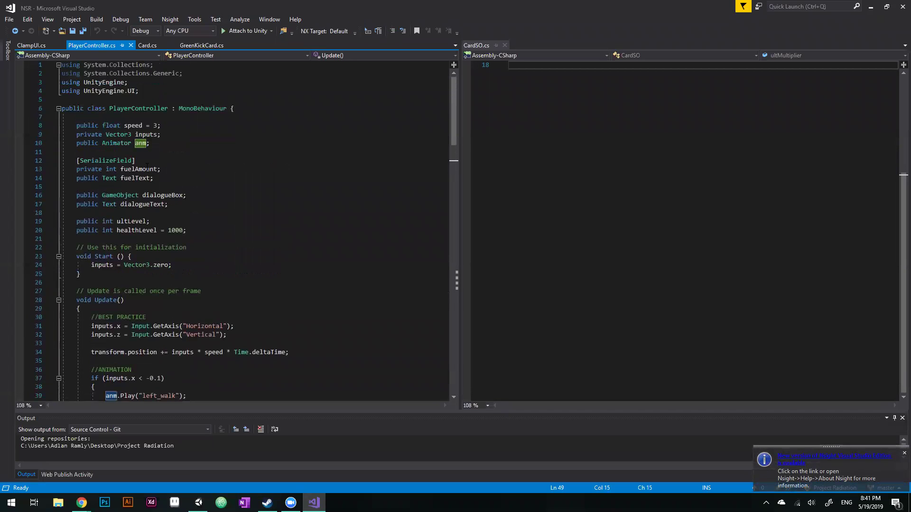
pyautogui.scroll(-6, 155, 231)
pyautogui.scroll(-6, 159, 265)
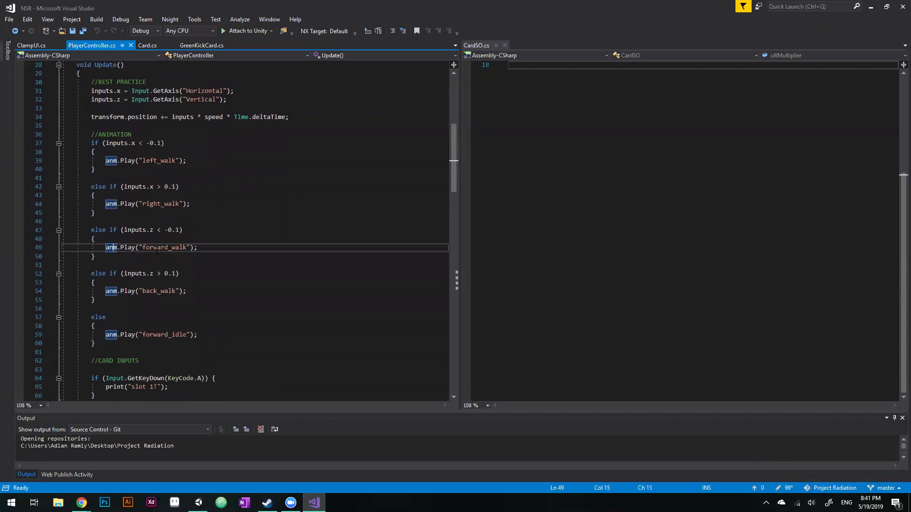
# - Read through the whole PlayerController script, from its variable declarations and card inputs down to OnCollisionEnter
pyautogui.click(870, 6)
pyautogui.click(227, 77)
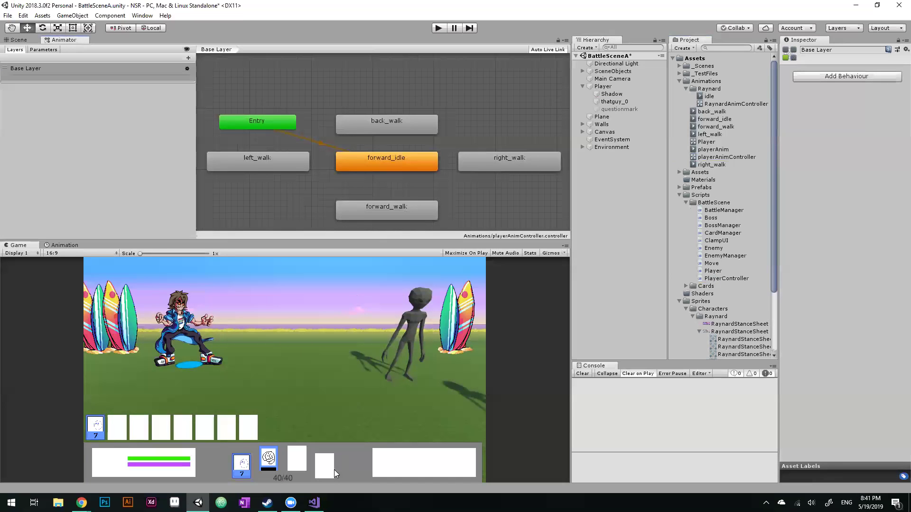
pyautogui.click(313, 503)
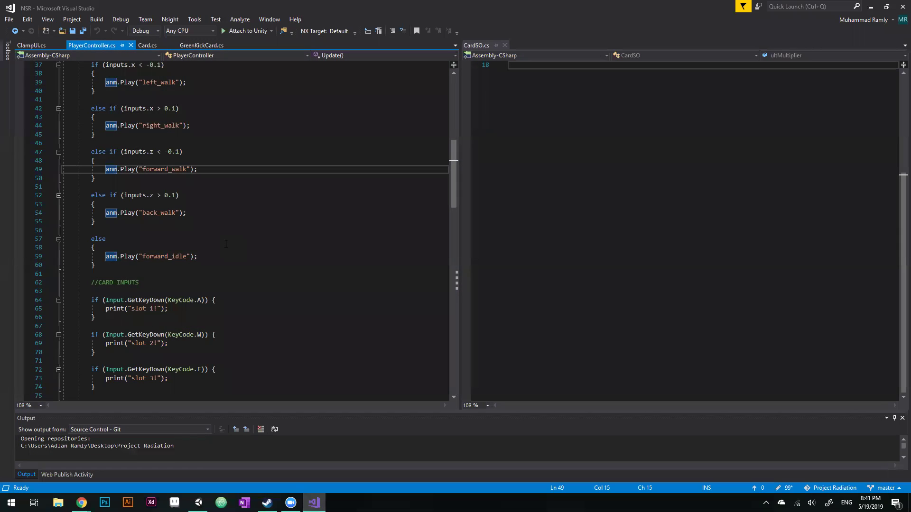
pyautogui.scroll(10, 225, 244)
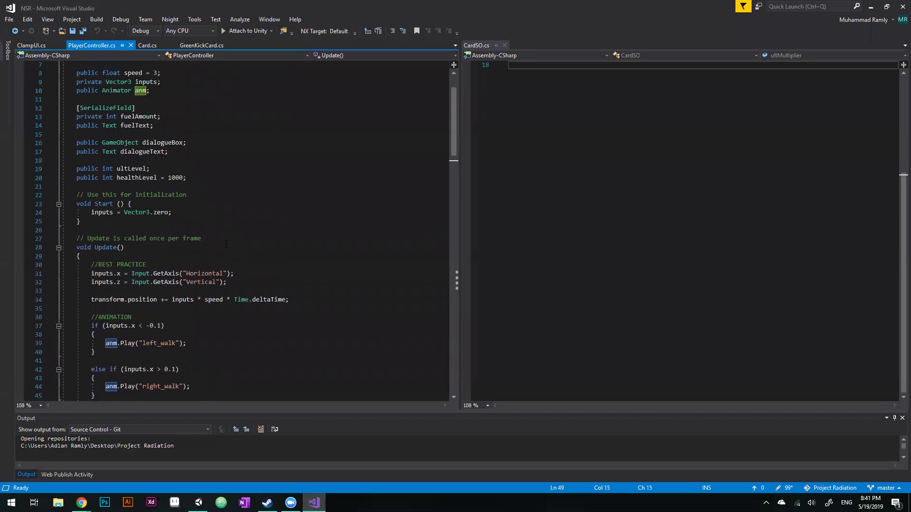
pyautogui.scroll(2, 226, 244)
pyautogui.scroll(-12, 226, 244)
pyautogui.scroll(-17, 226, 244)
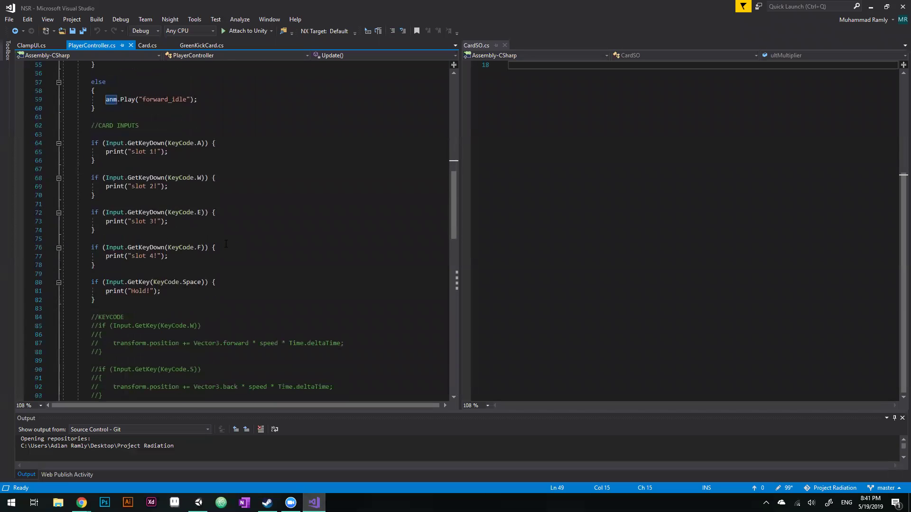
pyautogui.scroll(-6, 226, 244)
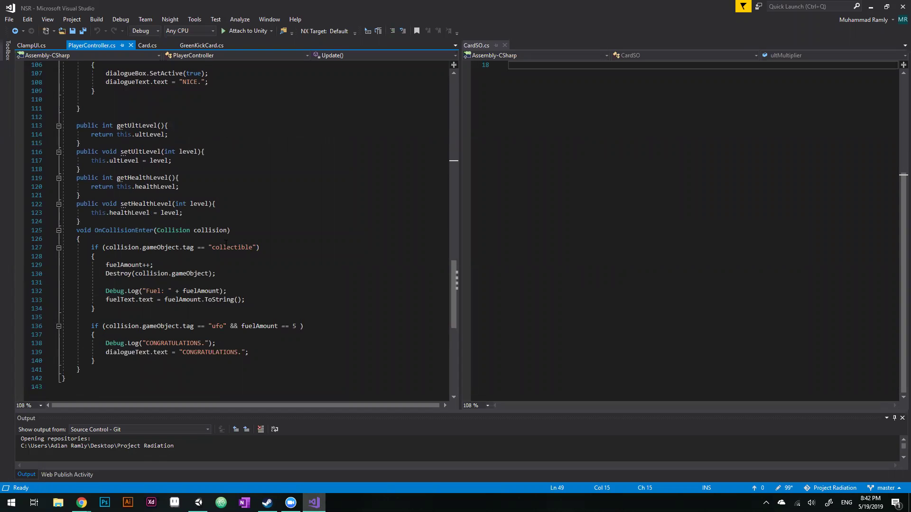
pyautogui.scroll(19, 226, 244)
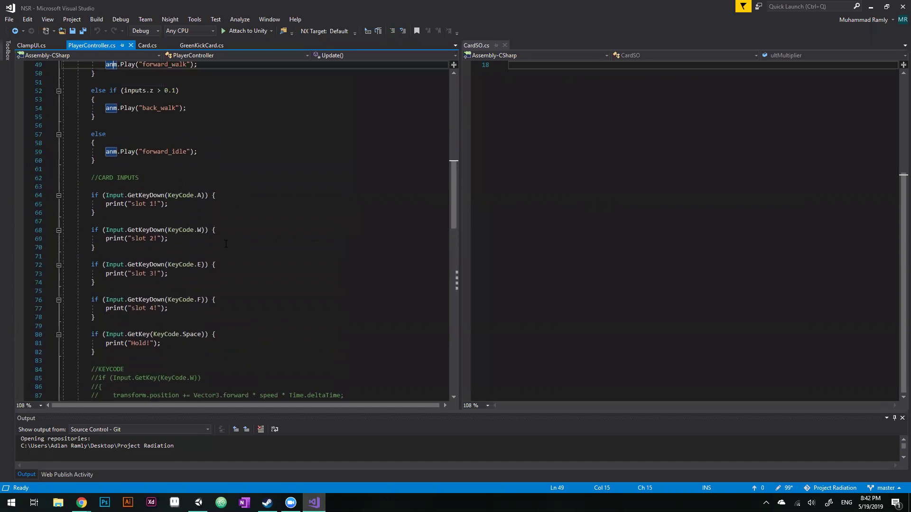
pyautogui.scroll(3, 226, 244)
pyautogui.scroll(13, 226, 244)
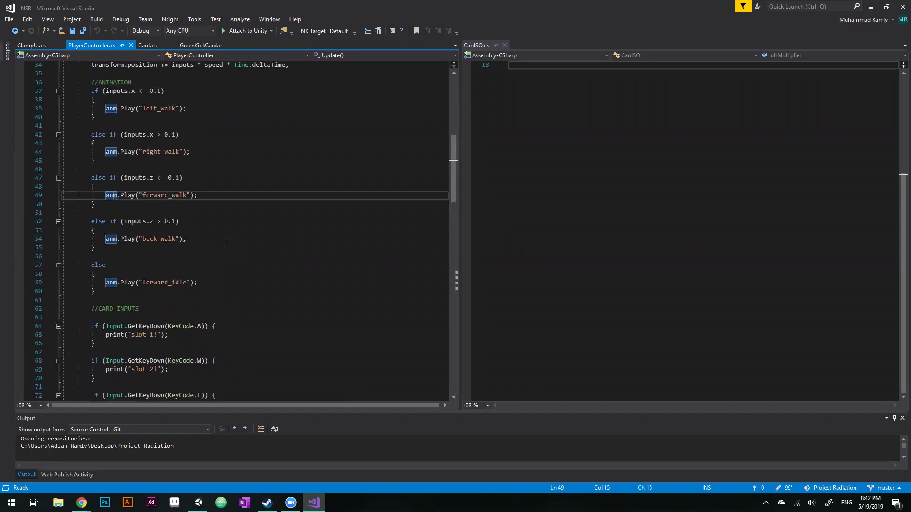
pyautogui.click(184, 259)
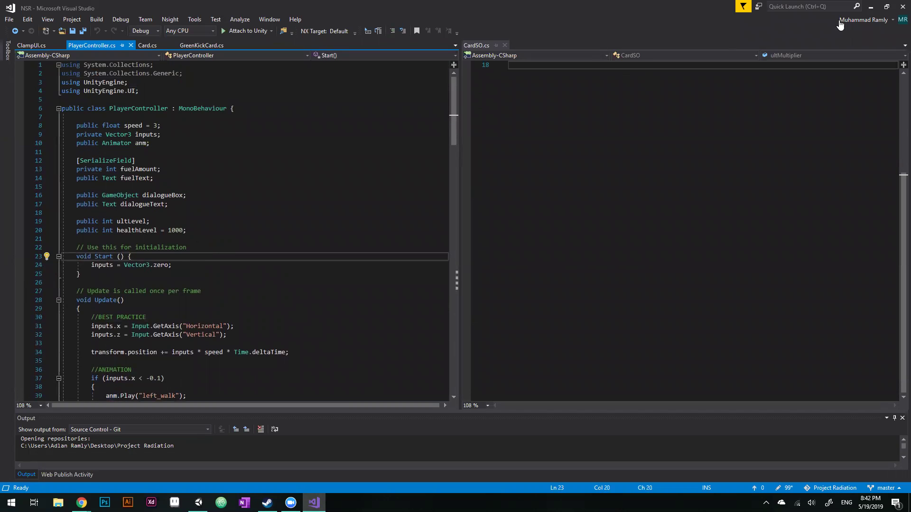
# - Switch to Unity and review the PlayerController code in the script's asset preview
pyautogui.click(871, 7)
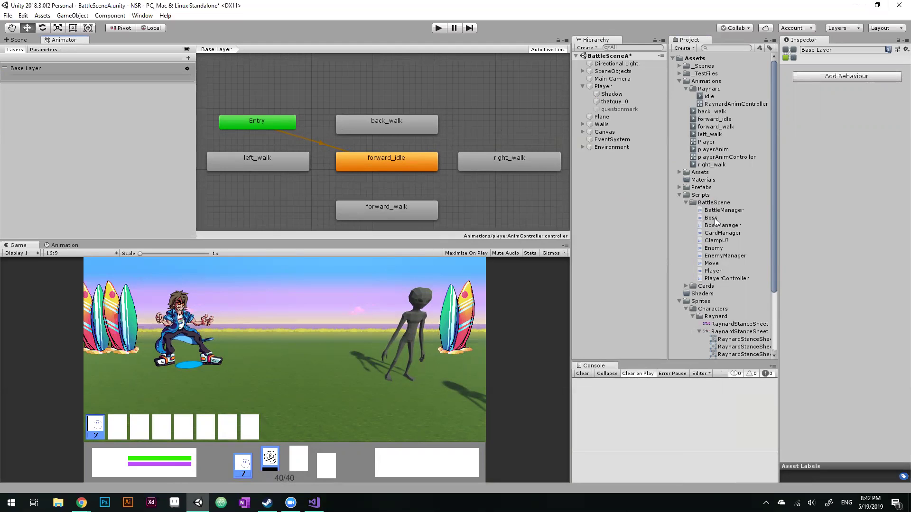
pyautogui.scroll(-3, 715, 219)
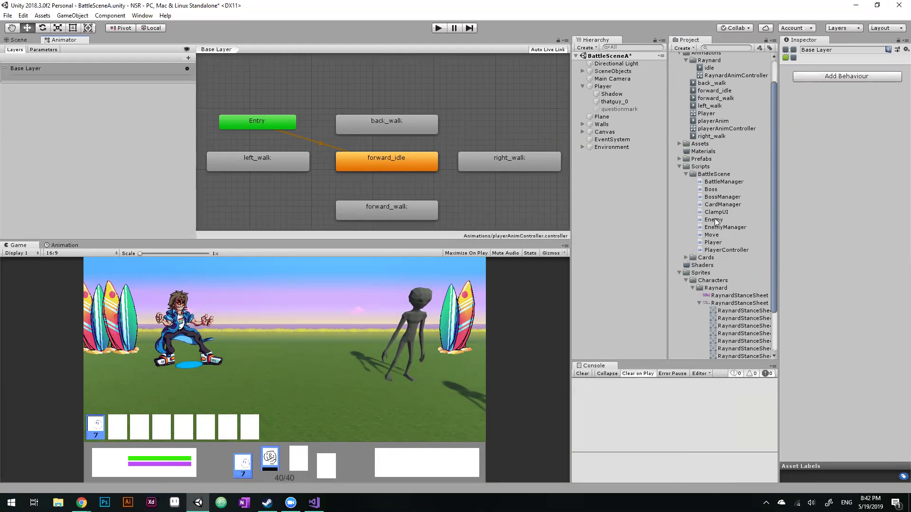
pyautogui.click(718, 248)
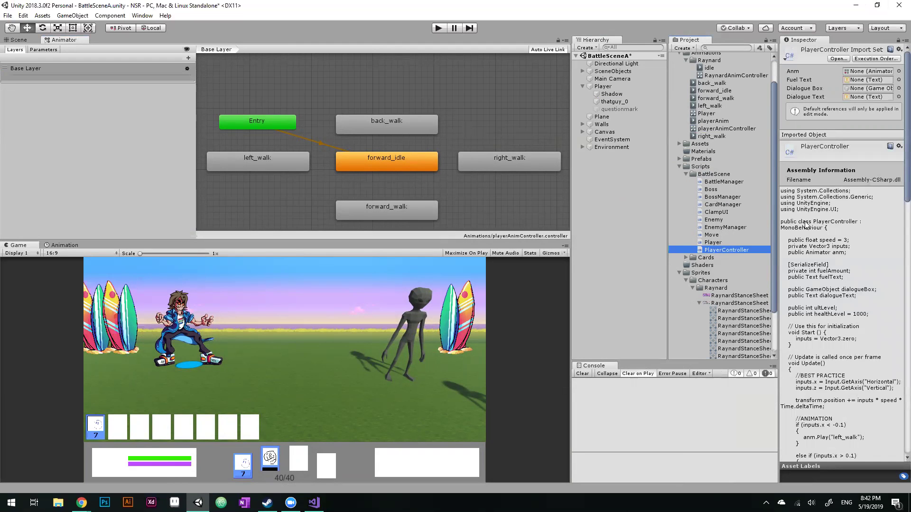
pyautogui.scroll(-6, 813, 216)
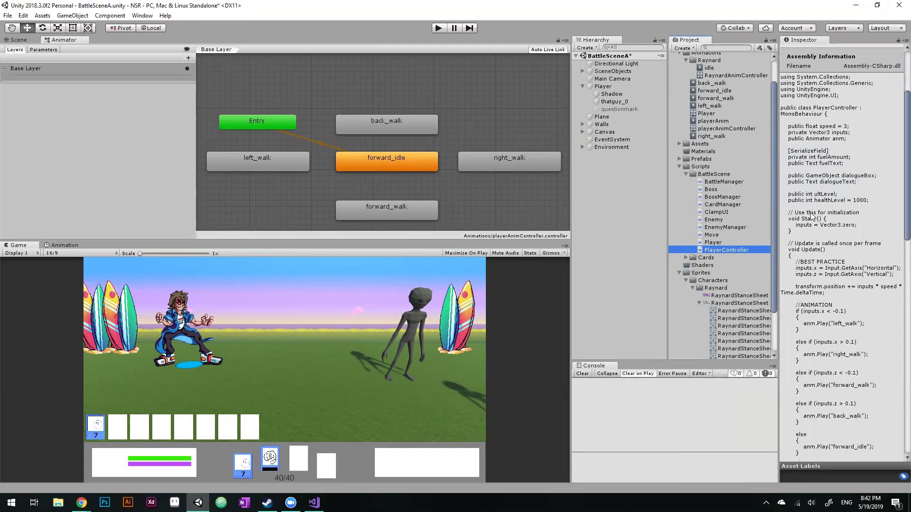
pyautogui.scroll(-15, 813, 215)
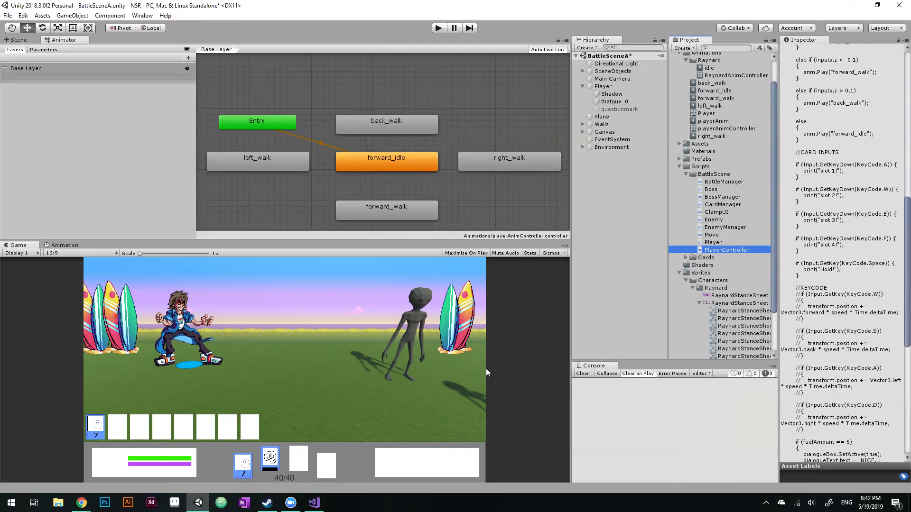
# - Switch back to Visual Studio and inspect the Horizontal and Vertical axis input lines in PlayerController's Update method
pyautogui.click(313, 502)
pyautogui.scroll(-3, 205, 219)
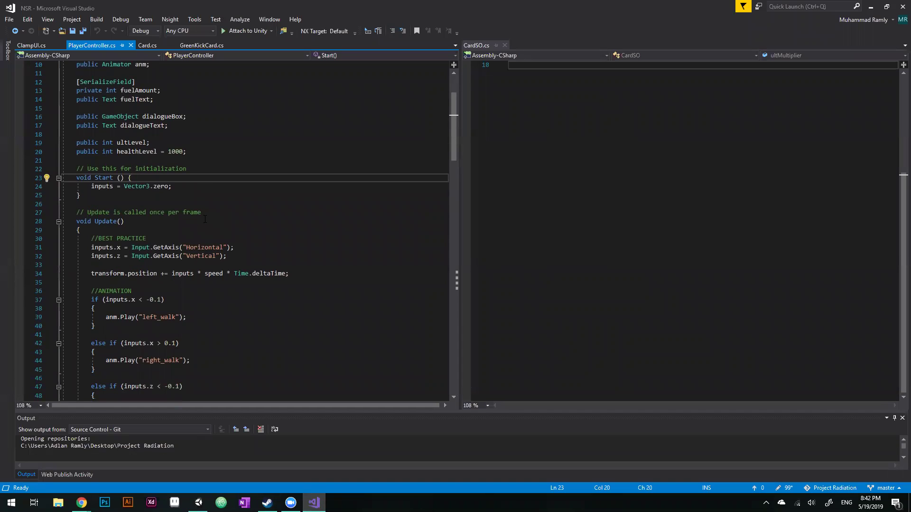
pyautogui.scroll(-1, 205, 219)
pyautogui.click(230, 233)
pyautogui.click(235, 222)
pyautogui.click(231, 230)
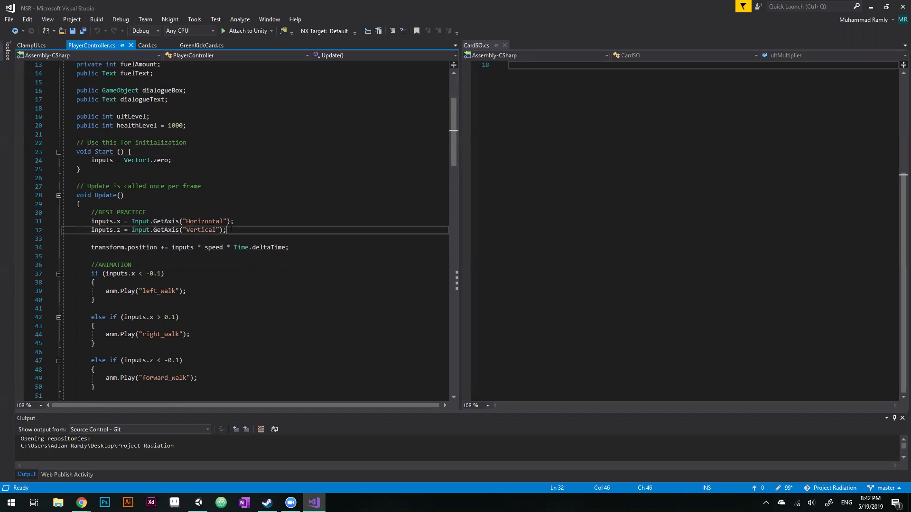
# - Read through the PlayerController script again, covering the animation states, card inputs, commented-out KeyCode movement and collision handling
pyautogui.click(239, 221)
pyautogui.scroll(-10, 200, 234)
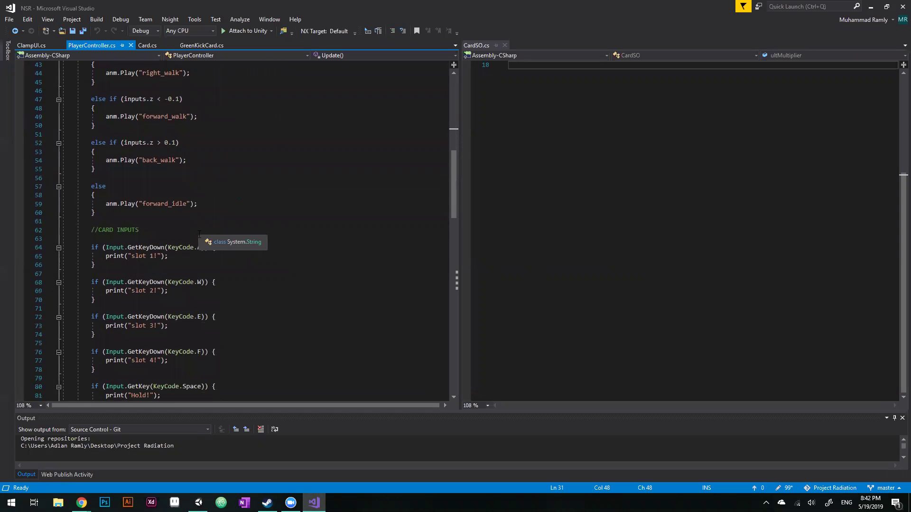
pyautogui.scroll(-6, 199, 234)
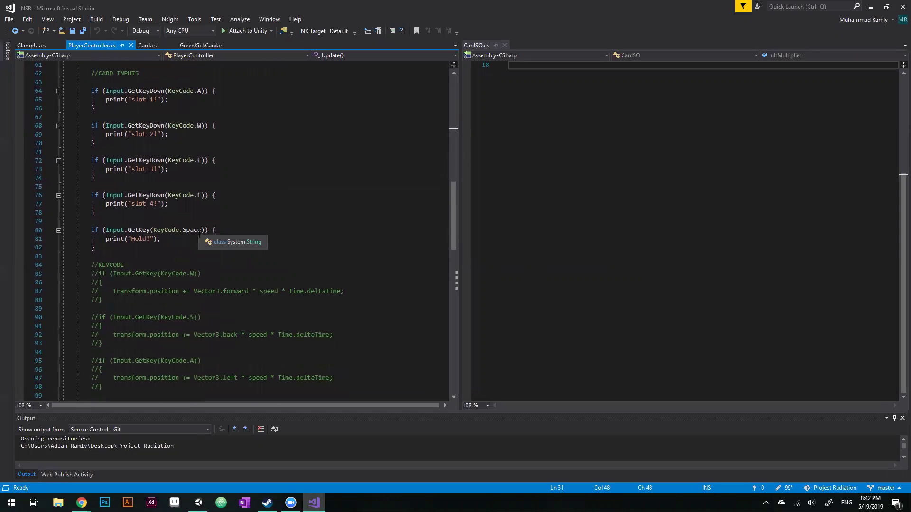
pyautogui.scroll(-4, 200, 236)
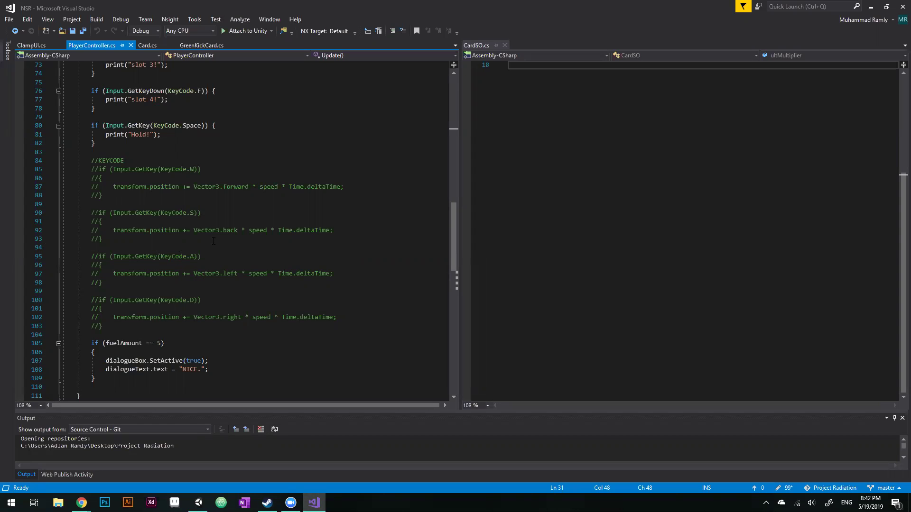
pyautogui.scroll(-8, 213, 241)
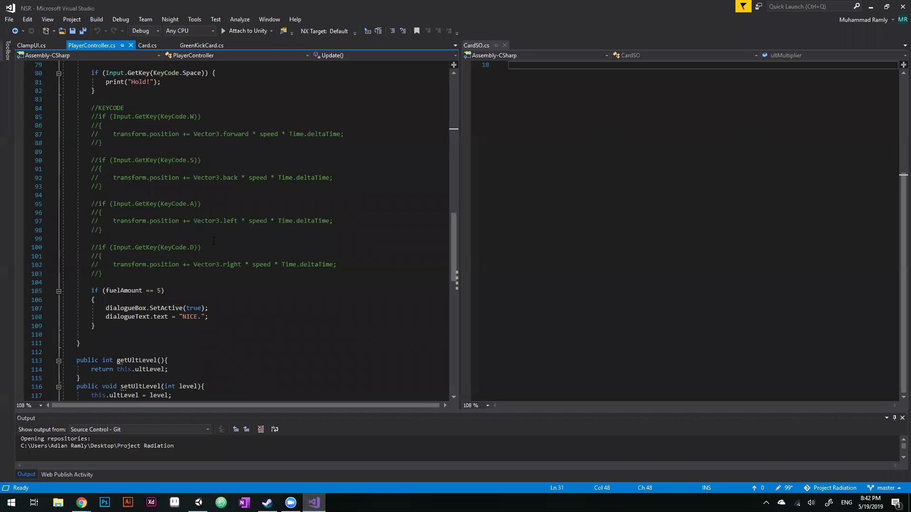
pyautogui.scroll(-3, 214, 241)
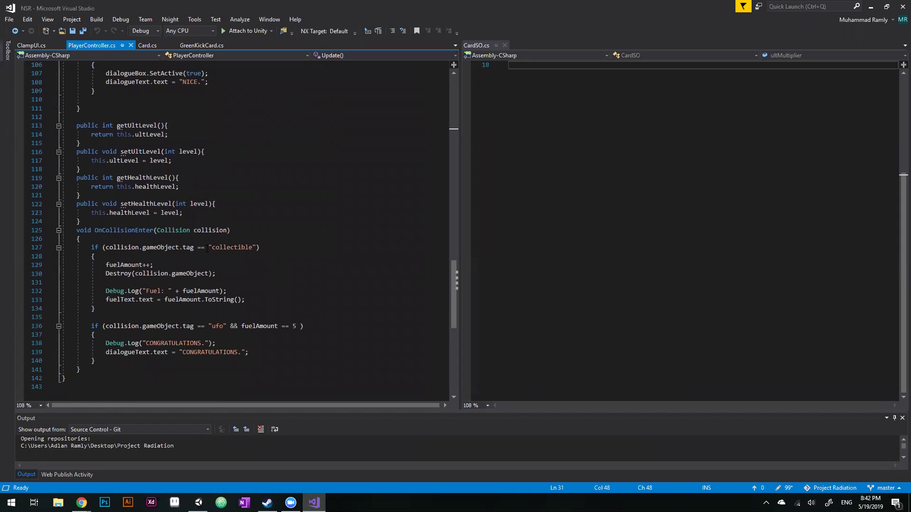
pyautogui.scroll(20, 206, 218)
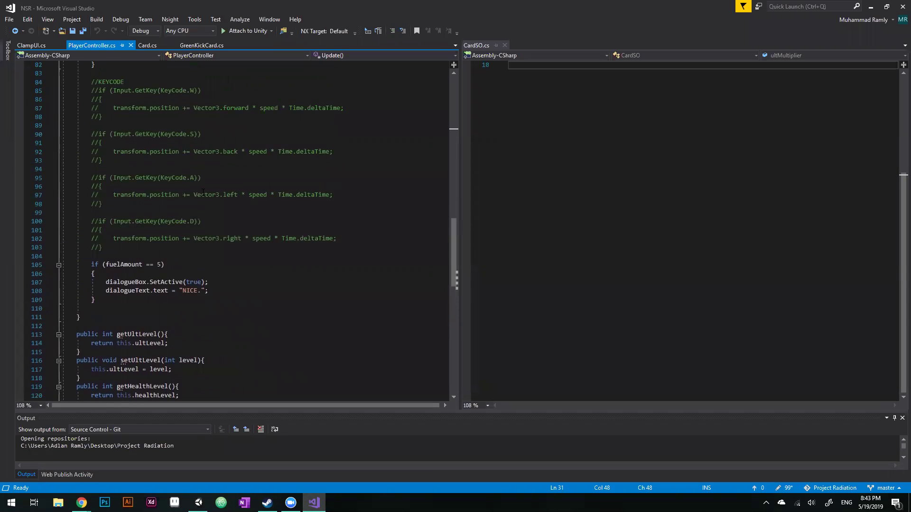
pyautogui.scroll(15, 203, 192)
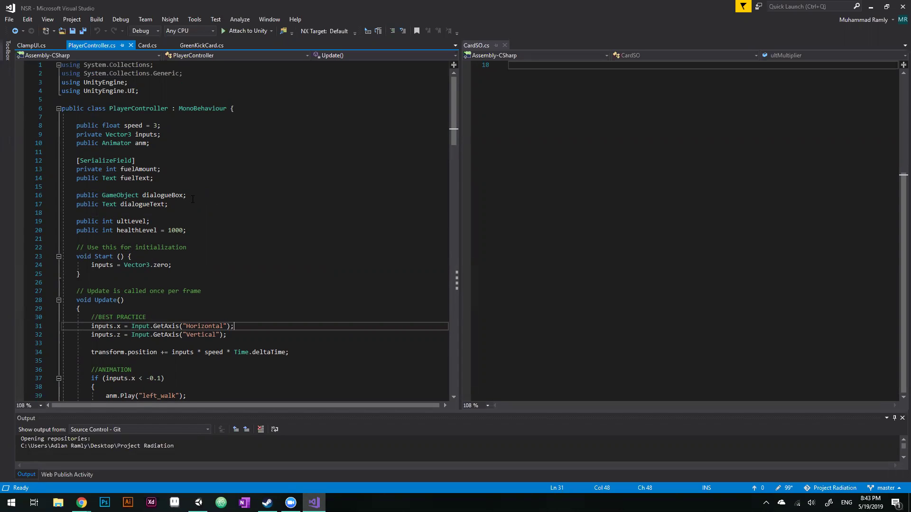
pyautogui.scroll(-3, 193, 199)
pyautogui.click(239, 256)
pyautogui.scroll(-3, 236, 256)
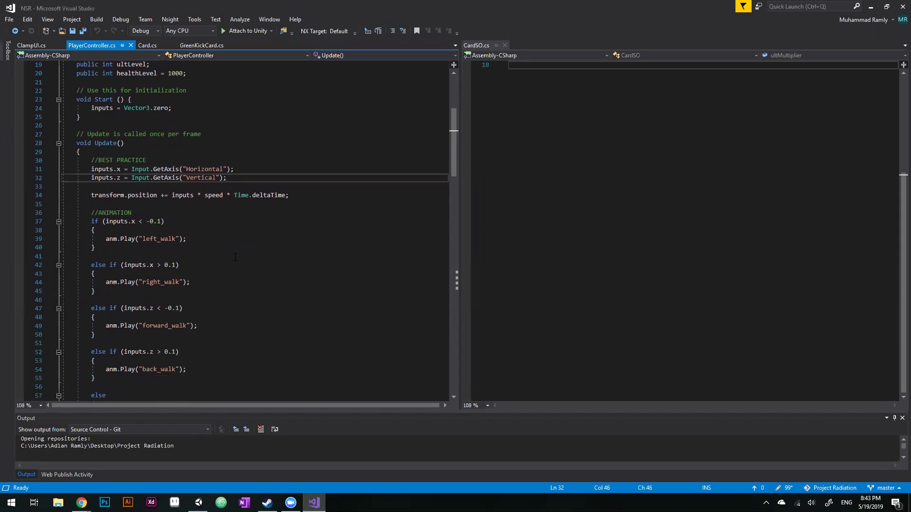
pyautogui.scroll(-2, 235, 257)
pyautogui.scroll(-13, 236, 257)
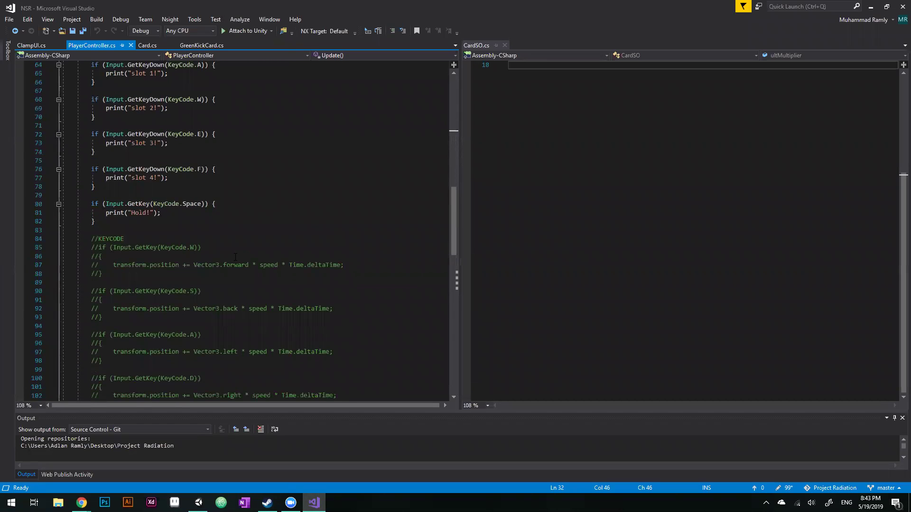
pyautogui.scroll(-11, 236, 256)
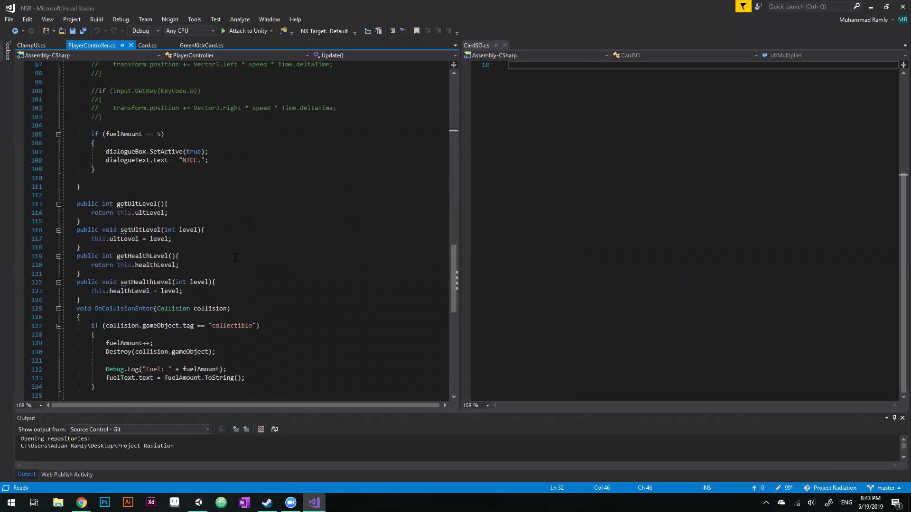
pyautogui.scroll(12, 236, 256)
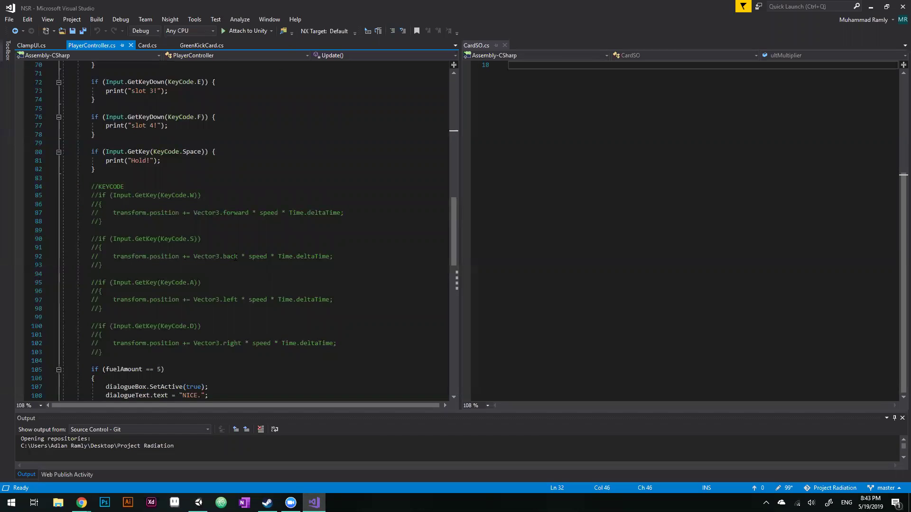
pyautogui.scroll(19, 235, 257)
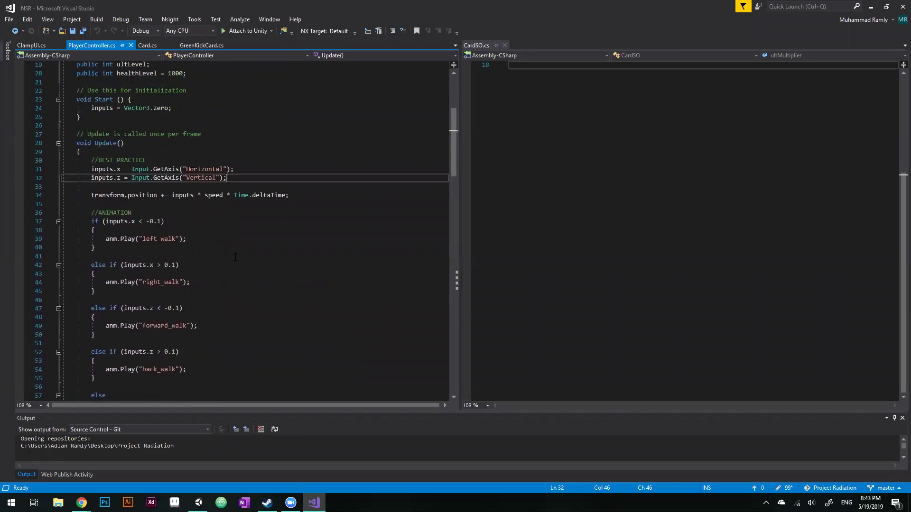
pyautogui.scroll(-2, 236, 257)
pyautogui.scroll(3, 235, 256)
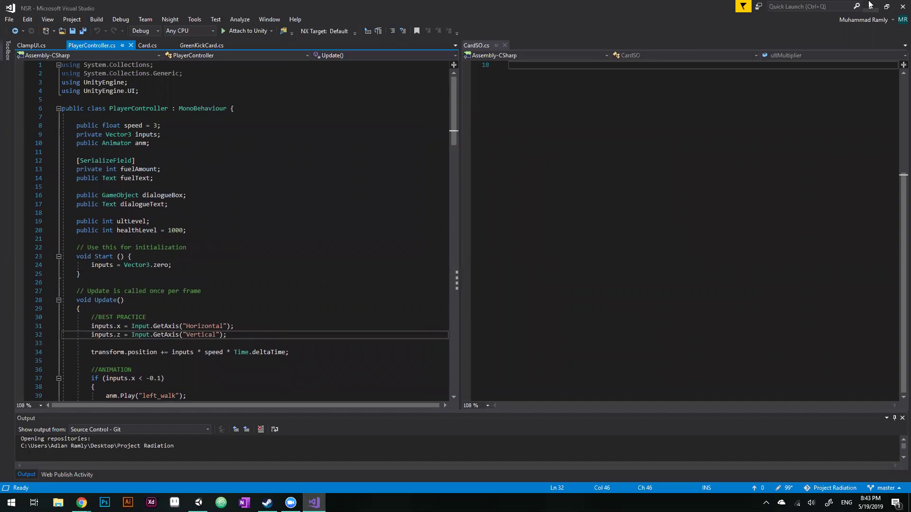
# - Switch to Unity, bring up the Scene view with the Animation window, and select Raynard's idle clip
pyautogui.click(198, 503)
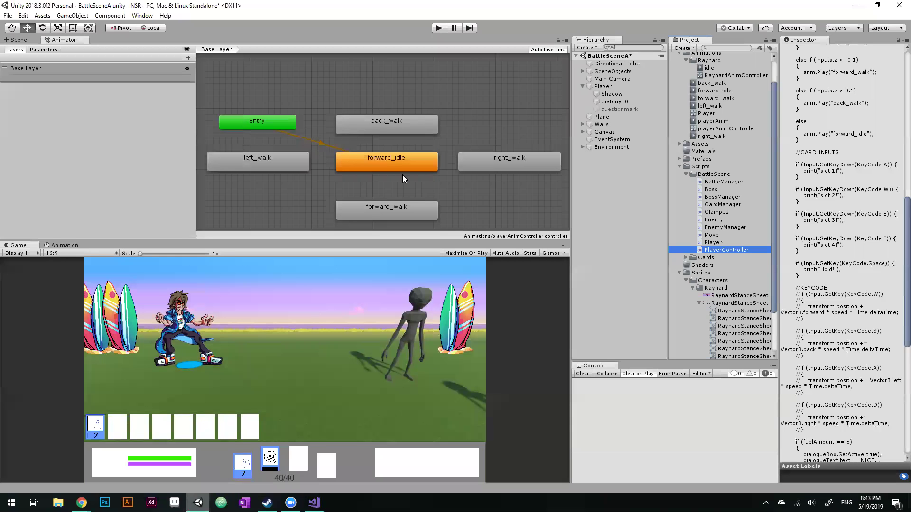
pyautogui.click(18, 40)
pyautogui.click(64, 245)
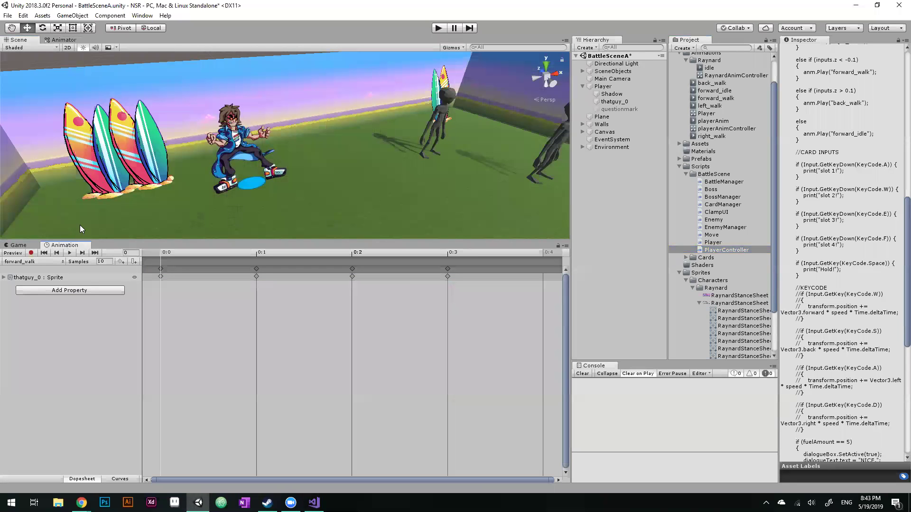
pyautogui.scroll(3, 744, 135)
pyautogui.click(706, 74)
pyautogui.click(706, 97)
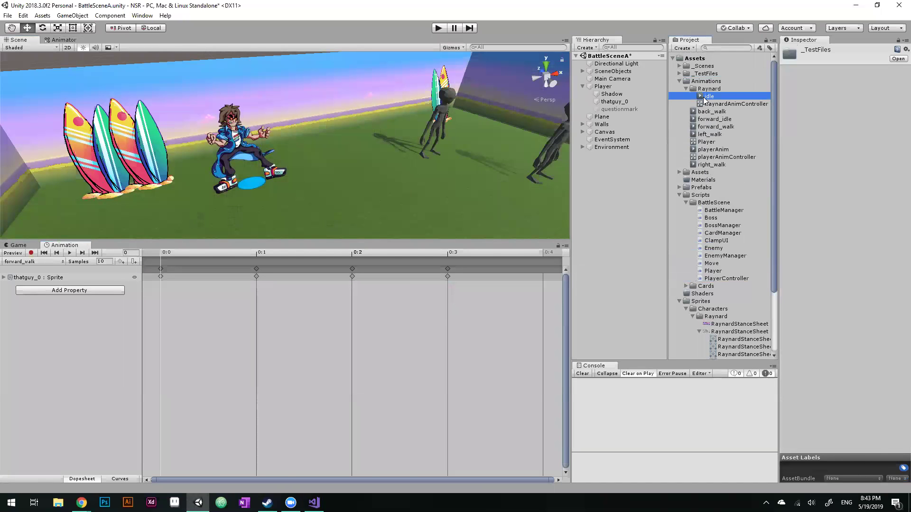
# - Select the thatguy_0 sprite in the scene and check which animation clips are available for it
pyautogui.click(237, 160)
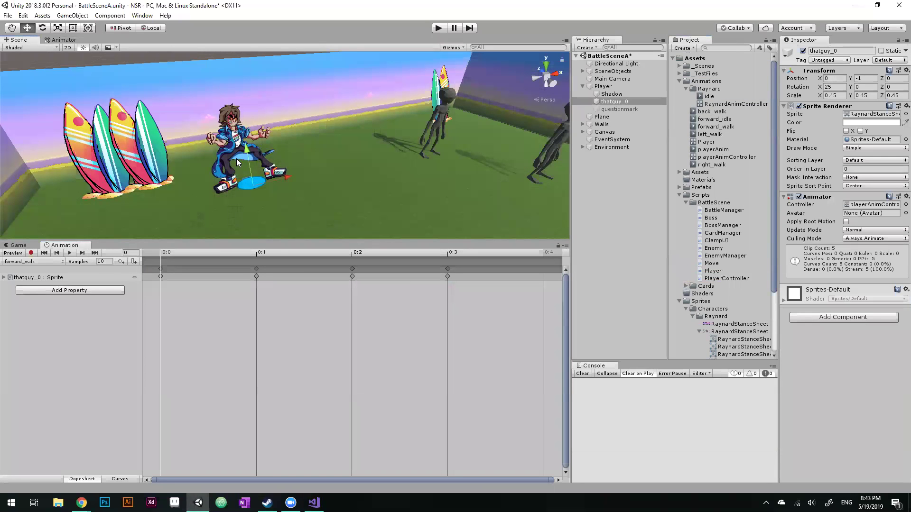
pyautogui.click(24, 262)
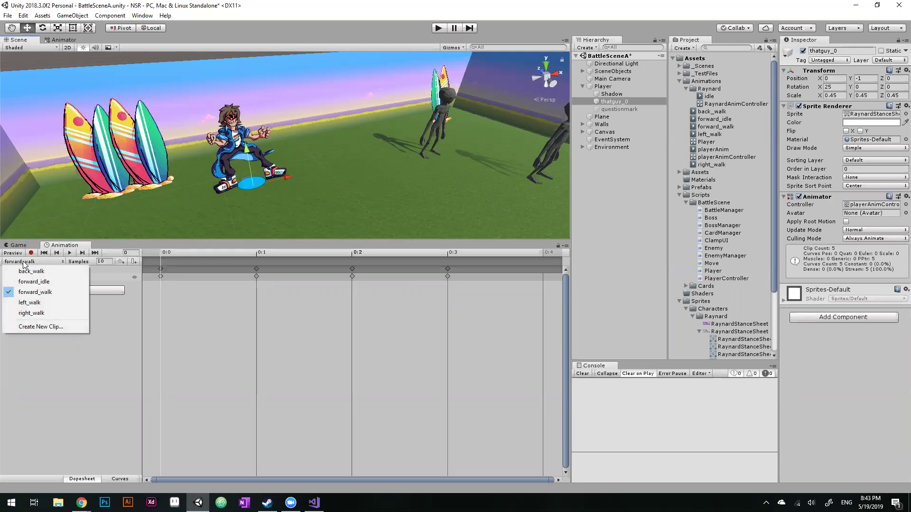
pyautogui.click(23, 262)
pyautogui.click(24, 262)
pyautogui.click(95, 315)
pyautogui.click(98, 278)
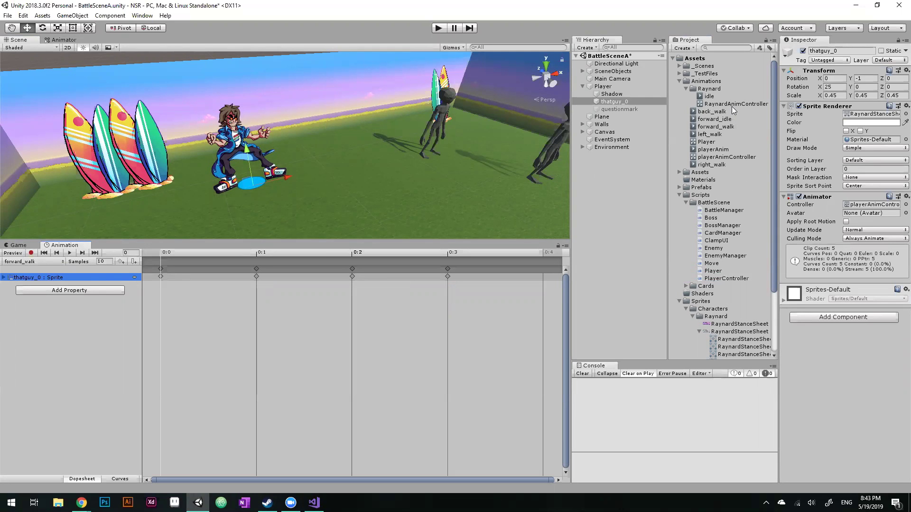
# - Assign RaynardAnimController to thatguy_0's Animator and set its Sprite Renderer to a RaynardStanceSheet frame
pyautogui.moveTo(731, 103); pyautogui.dragTo(874, 206)
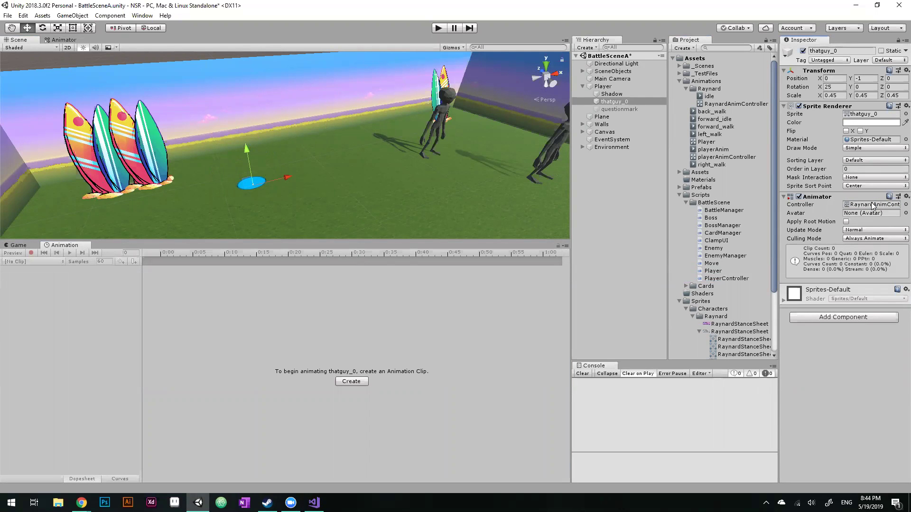
pyautogui.click(871, 114)
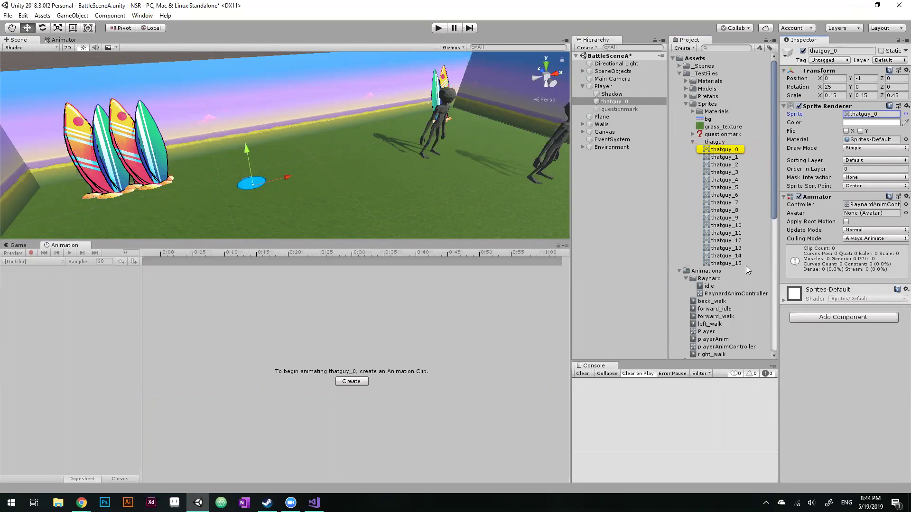
pyautogui.scroll(-3, 746, 266)
pyautogui.scroll(-9, 723, 260)
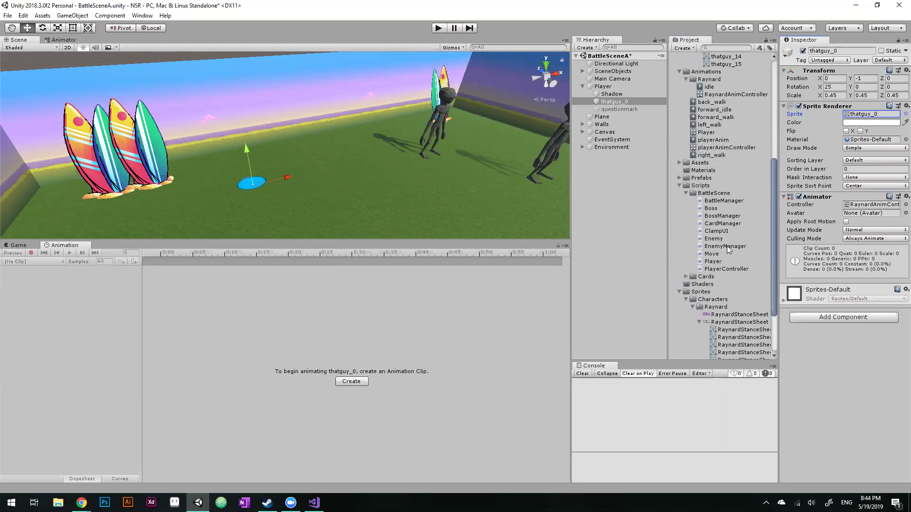
pyautogui.moveTo(740, 260); pyautogui.dragTo(867, 117)
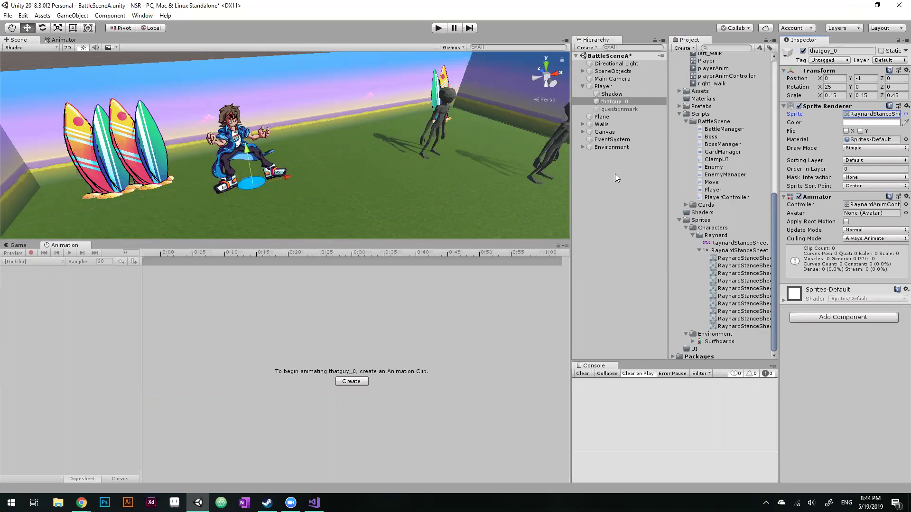
# - Rename the thatguy_0 object as Sprite_Player
pyautogui.click(834, 49)
pyautogui.moveTo(834, 50); pyautogui.dragTo(803, 53)
pyautogui.write('Pla')
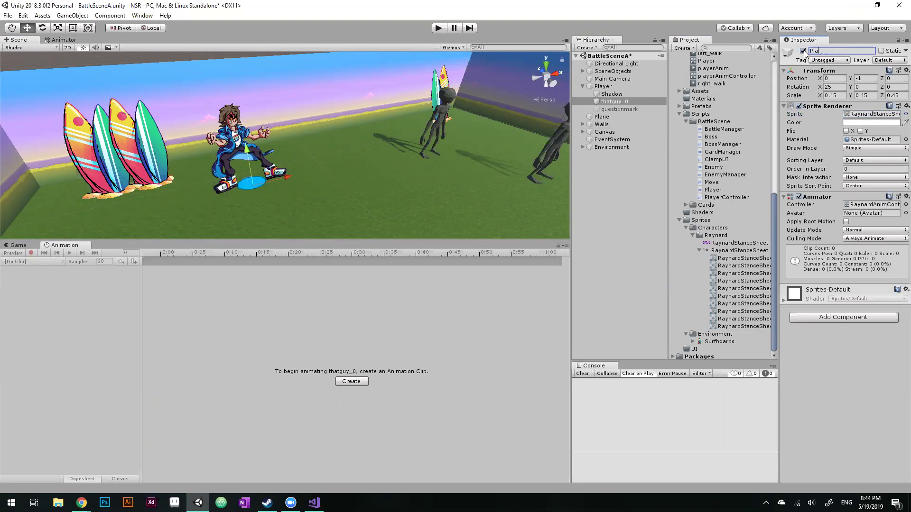
pyautogui.press('BackSpace')
pyautogui.press('BackSpace')
pyautogui.press('BackSpace')
pyautogui.press('BackSpace')
pyautogui.write('Sprite_Play')
pyautogui.press('Return')
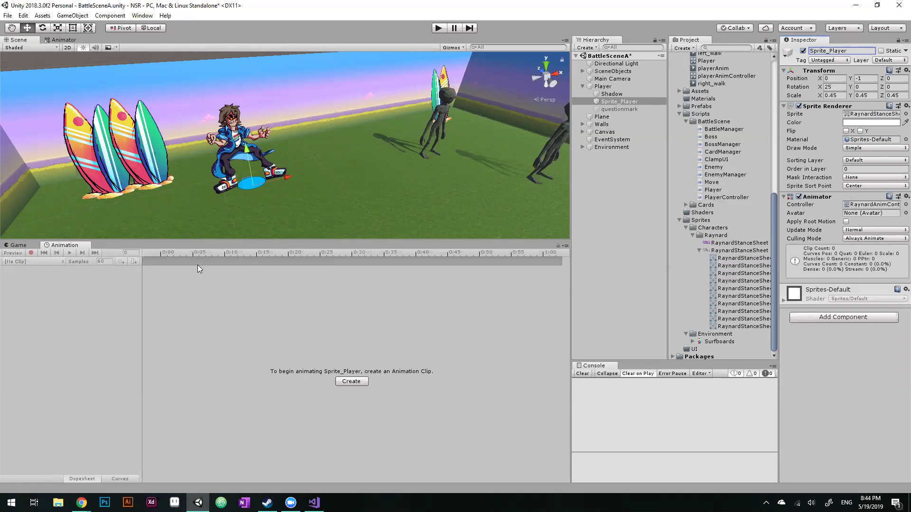
# - Open Sprite_Player's assigned RaynardAnimController to check its state graph, and return to the Scene view
pyautogui.click(17, 246)
pyautogui.click(57, 245)
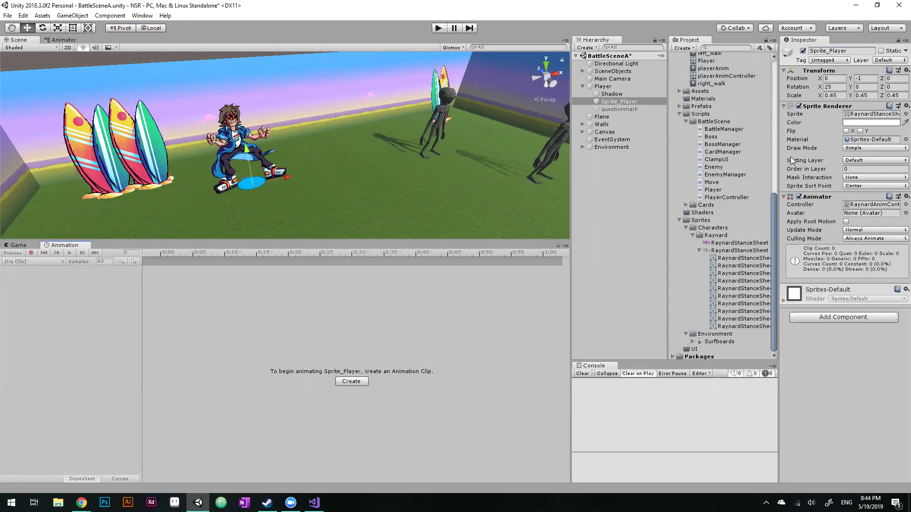
pyautogui.doubleClick(869, 204)
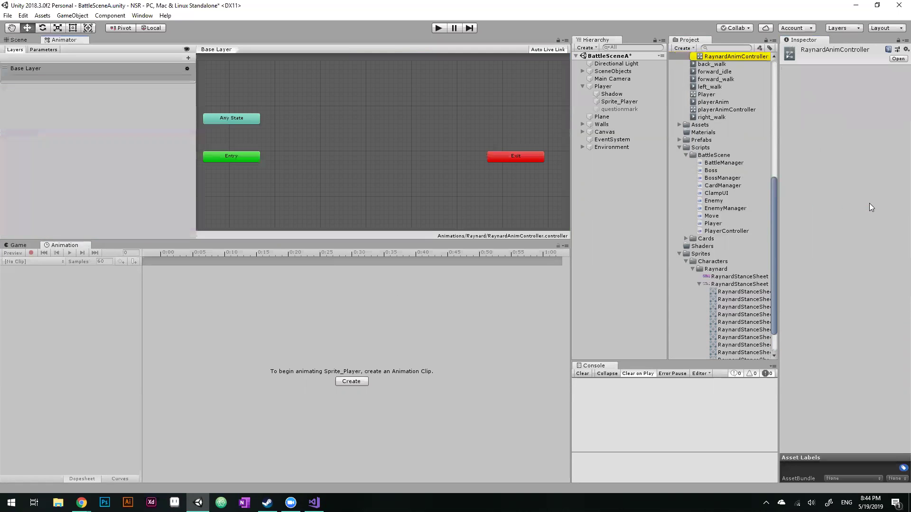
pyautogui.click(19, 39)
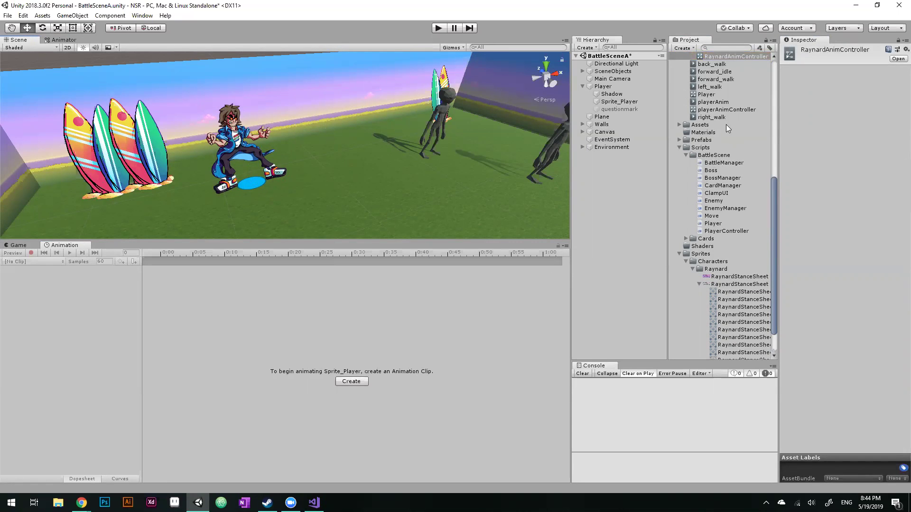
pyautogui.scroll(3, 729, 114)
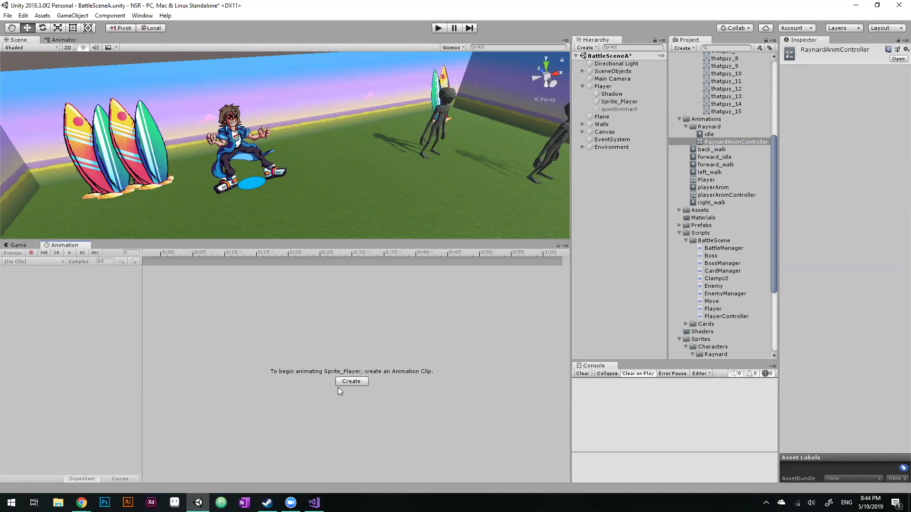
pyautogui.click(352, 382)
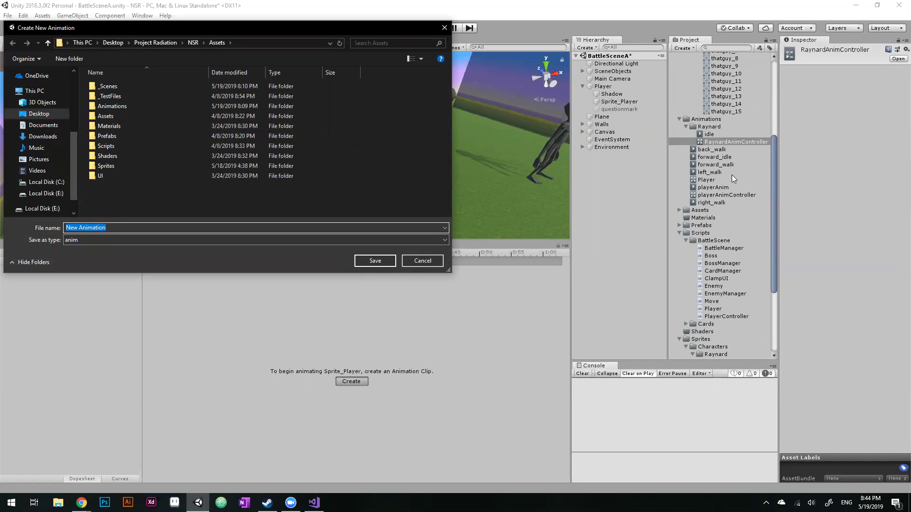
pyautogui.click(422, 261)
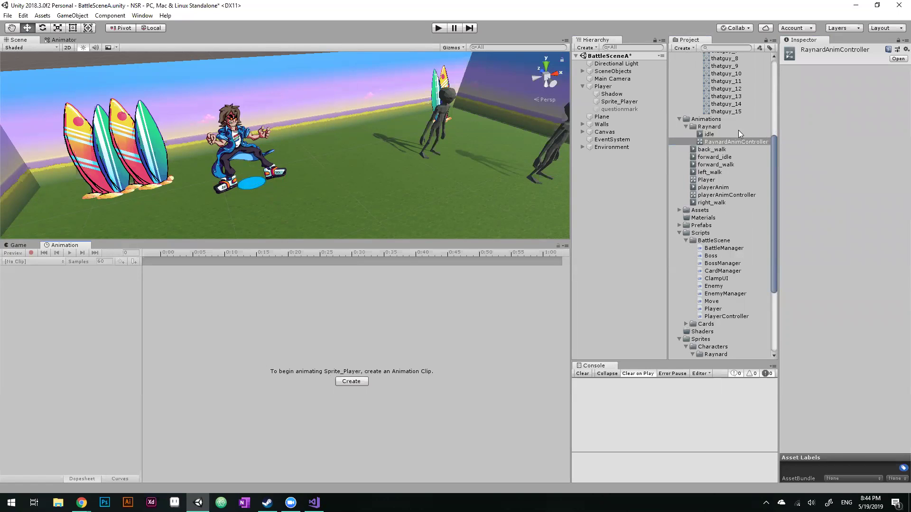
# - Inspect the idle clip's timeline and the RaynardAnimController graph, ending with the idle clip selected in the Scene layout
pyautogui.click(719, 136)
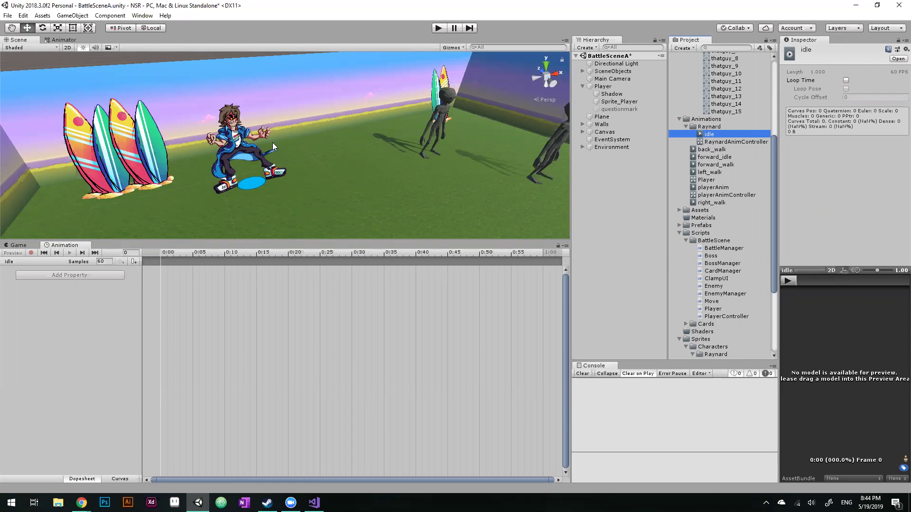
pyautogui.doubleClick(718, 142)
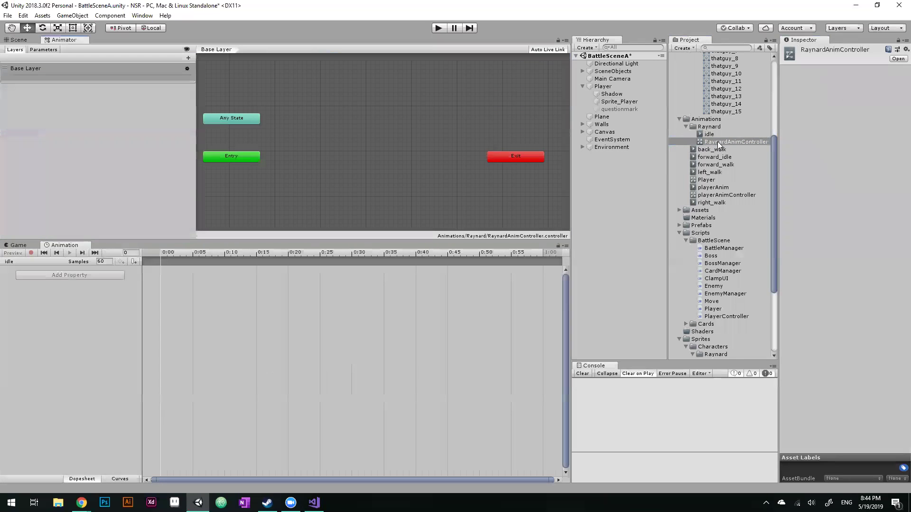
pyautogui.click(15, 40)
pyautogui.scroll(2, 754, 148)
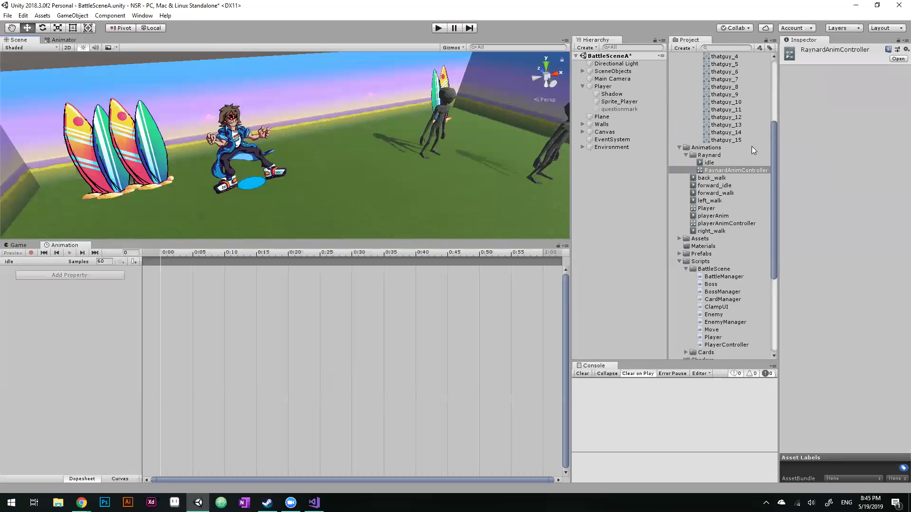
pyautogui.click(712, 163)
pyautogui.scroll(2, 713, 163)
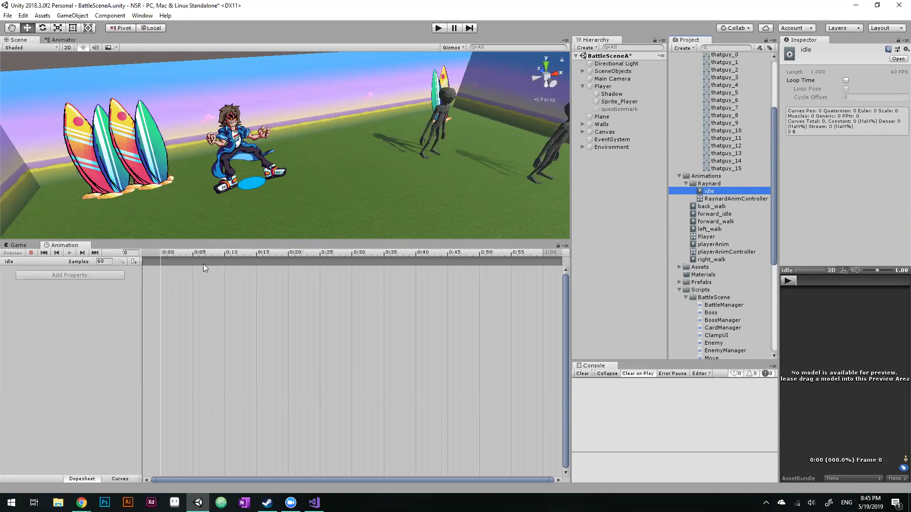
# - Select Sprite_Player in the scene and locate its Animator's assigned controller asset in the project
pyautogui.moveTo(250, 163); pyautogui.dragTo(392, 146, button='right')
pyautogui.click(394, 149)
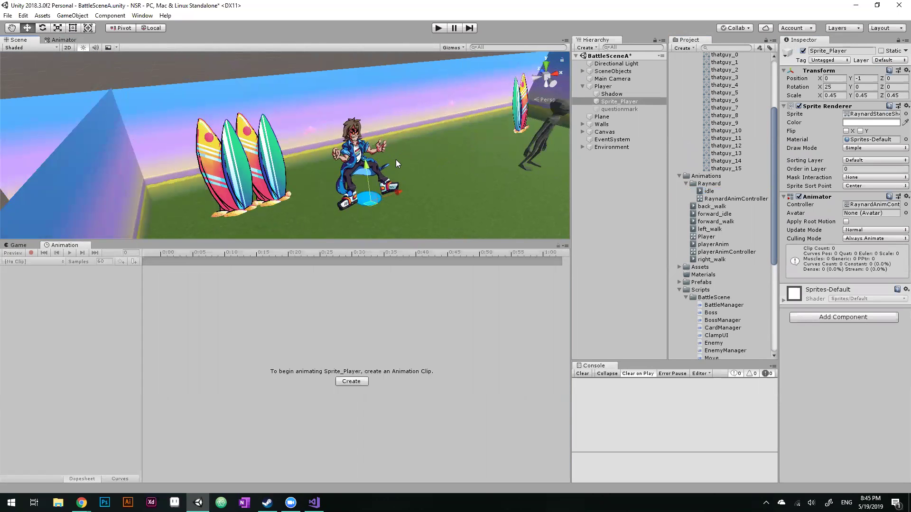
pyautogui.scroll(4, 742, 176)
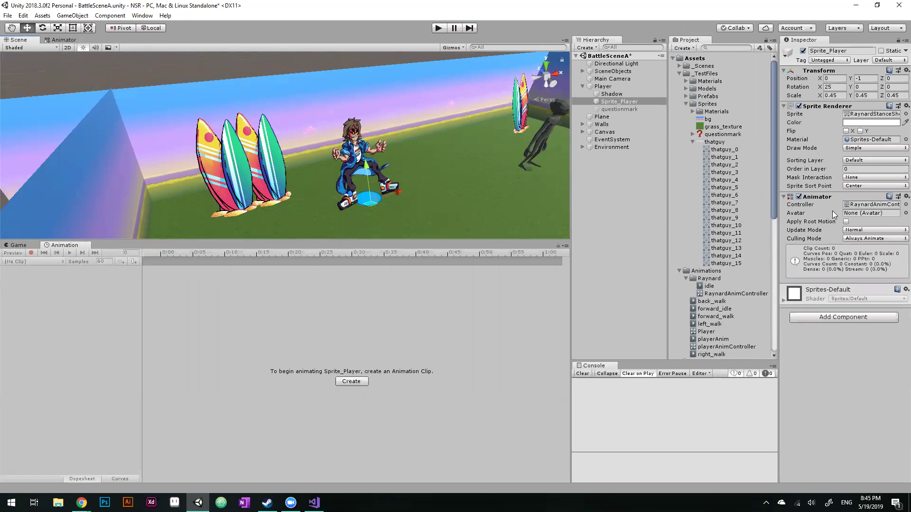
pyautogui.click(853, 205)
pyautogui.click(873, 205)
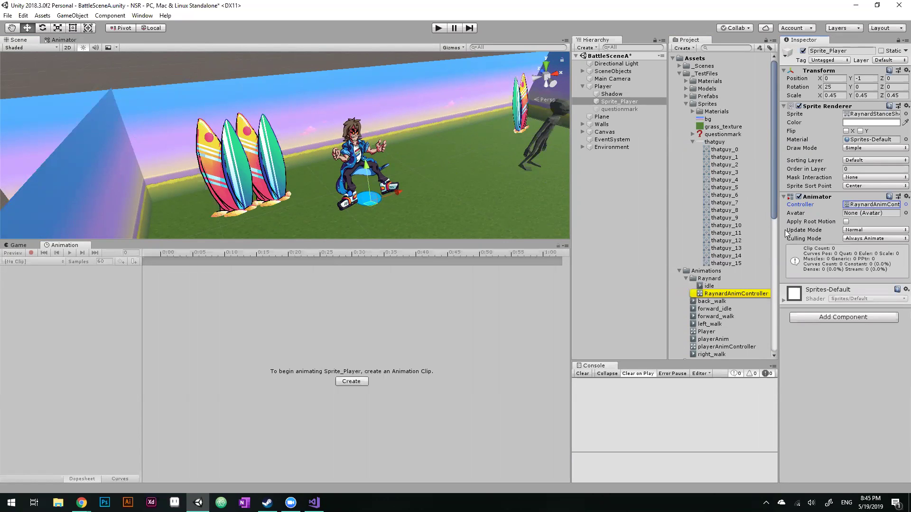
# - Create a new animation clip for Sprite_Player, saved over idle.anim in Assets/Animations/Raynard
pyautogui.scroll(-4, 724, 161)
pyautogui.moveTo(717, 201); pyautogui.dragTo(350, 383)
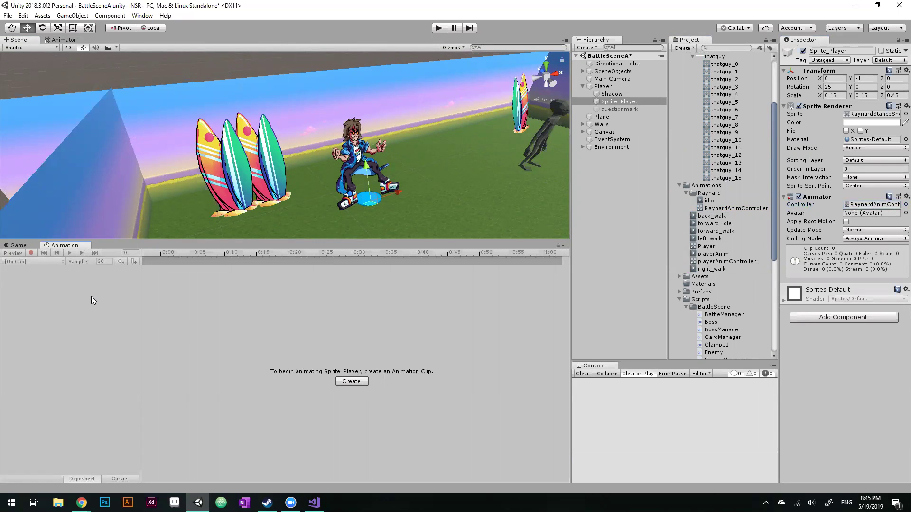
pyautogui.click(351, 381)
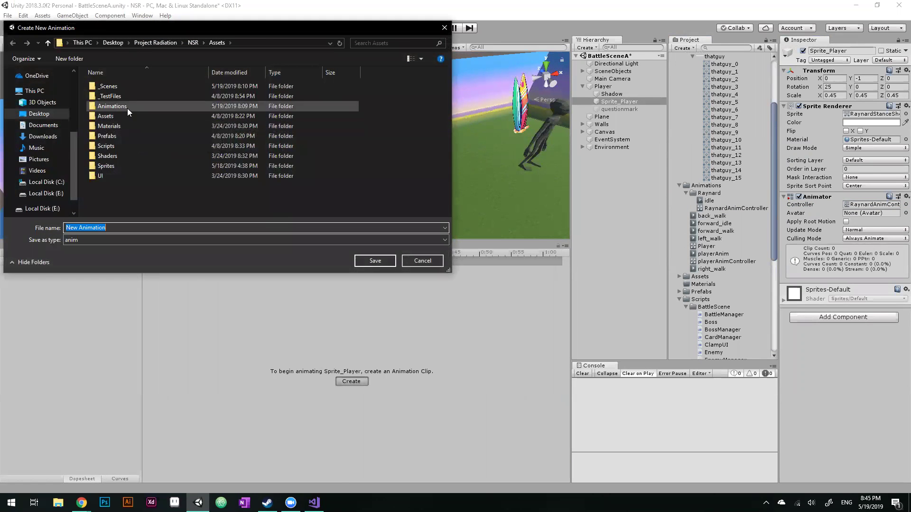
pyautogui.doubleClick(127, 107)
pyautogui.doubleClick(132, 89)
pyautogui.click(126, 86)
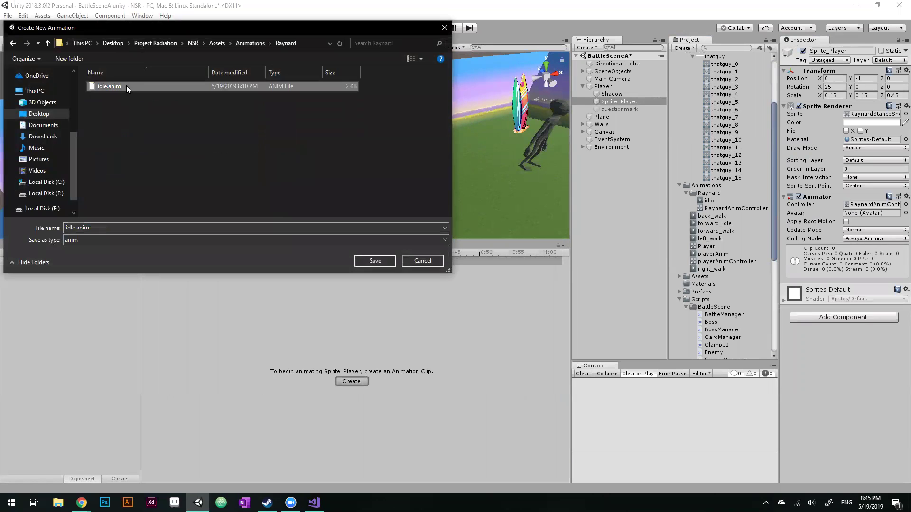
pyautogui.click(376, 261)
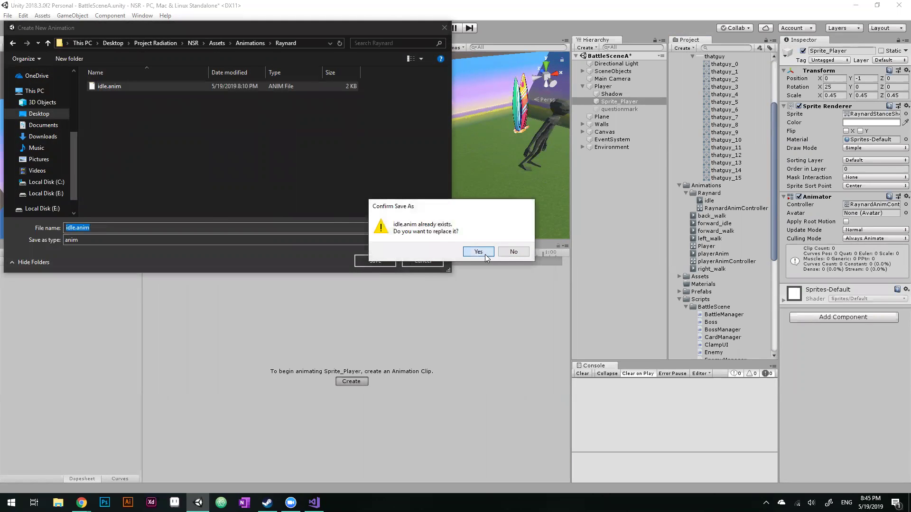
pyautogui.click(479, 254)
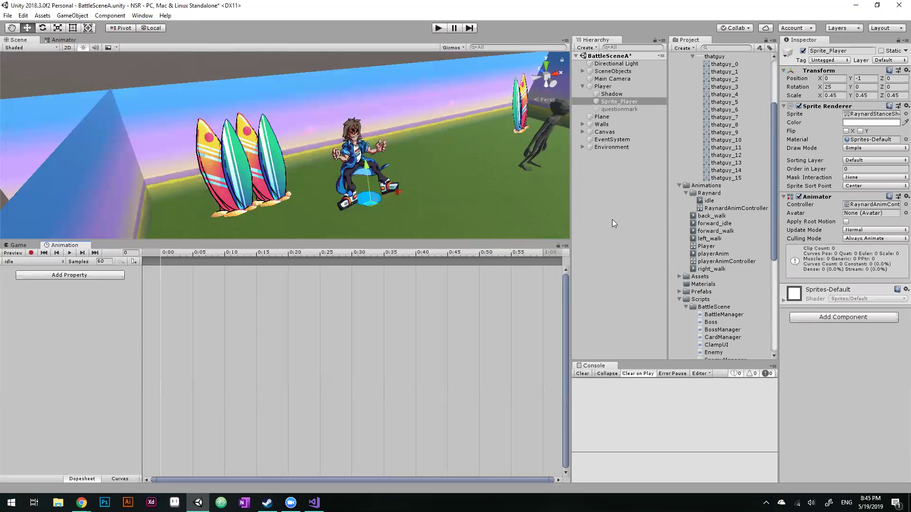
# - Key the first RaynardStanceSheet frame, RaynardStanceSheet (2)_0, at 0:00 of Sprite_Player's idle clip
pyautogui.scroll(3, 742, 141)
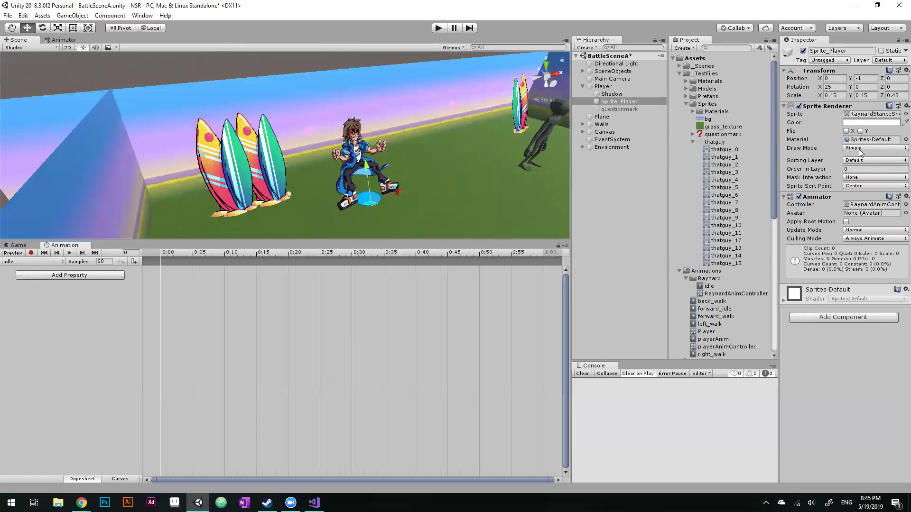
pyautogui.scroll(-10, 711, 215)
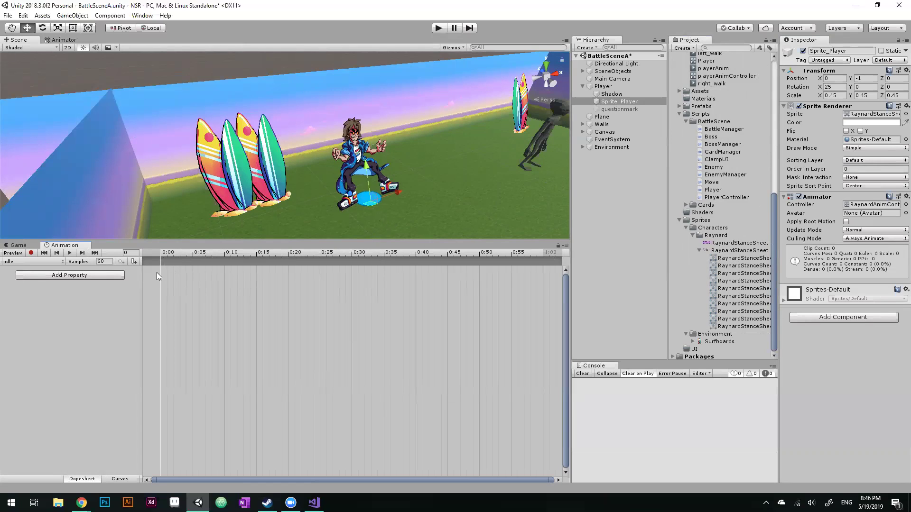
pyautogui.scroll(3, 452, 185)
pyautogui.moveTo(452, 184); pyautogui.dragTo(418, 174, button='middle')
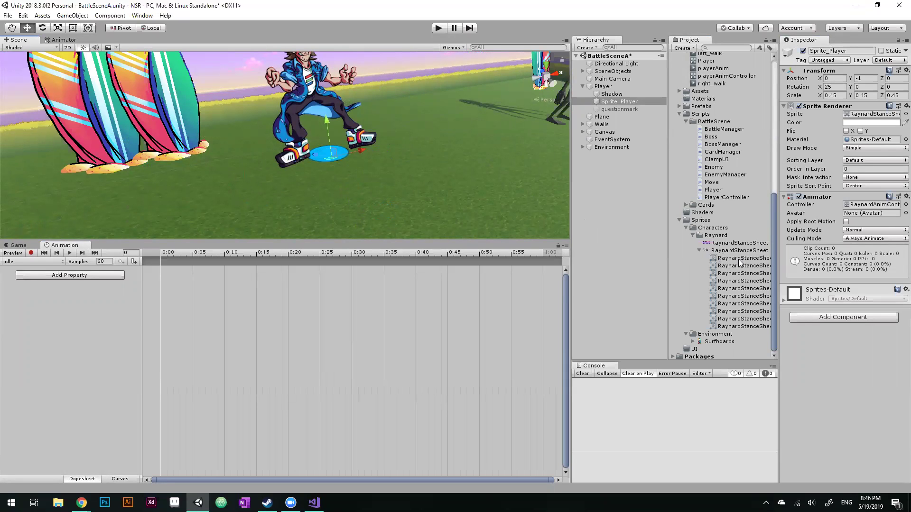
pyautogui.moveTo(744, 262); pyautogui.dragTo(164, 274)
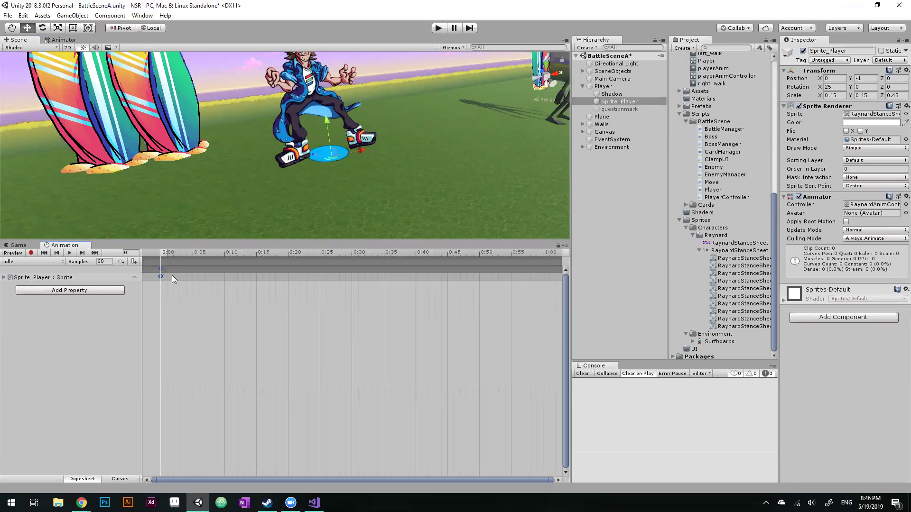
# - Key the second stance frame, RaynardStanceSheet (2)_1, at 0:01 of the idle clip
pyautogui.scroll(2, 183, 273)
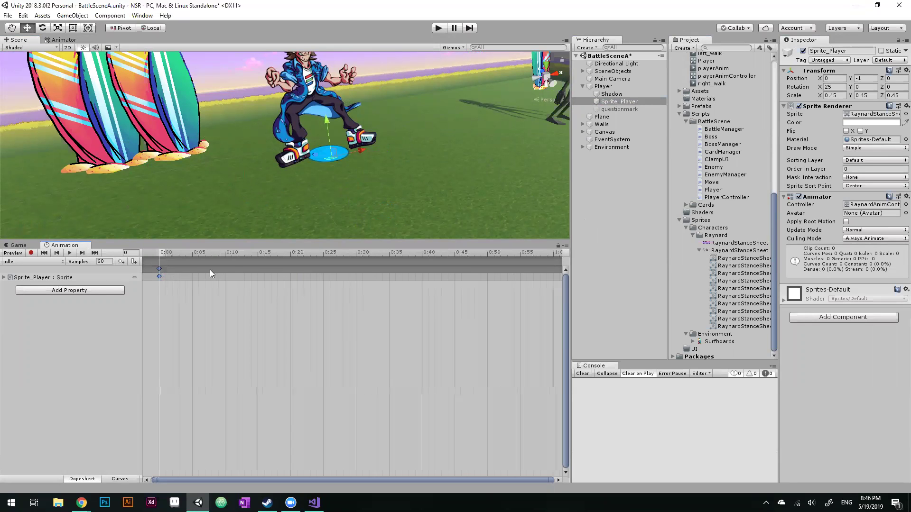
pyautogui.scroll(3, 197, 276)
pyautogui.scroll(3, 194, 276)
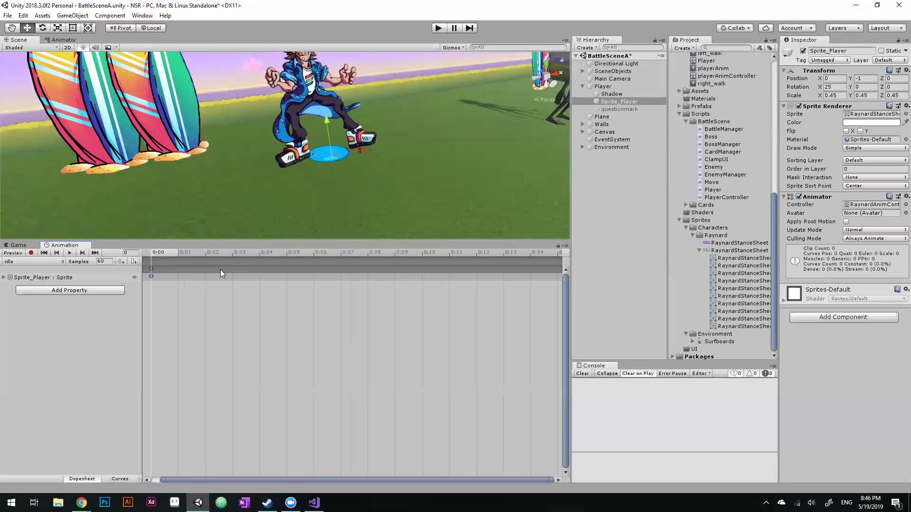
pyautogui.scroll(3, 194, 268)
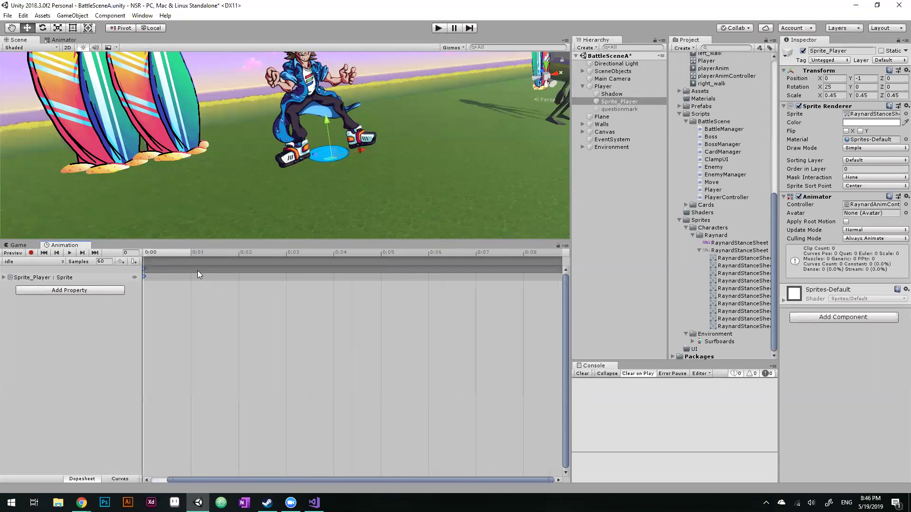
pyautogui.scroll(-2, 214, 274)
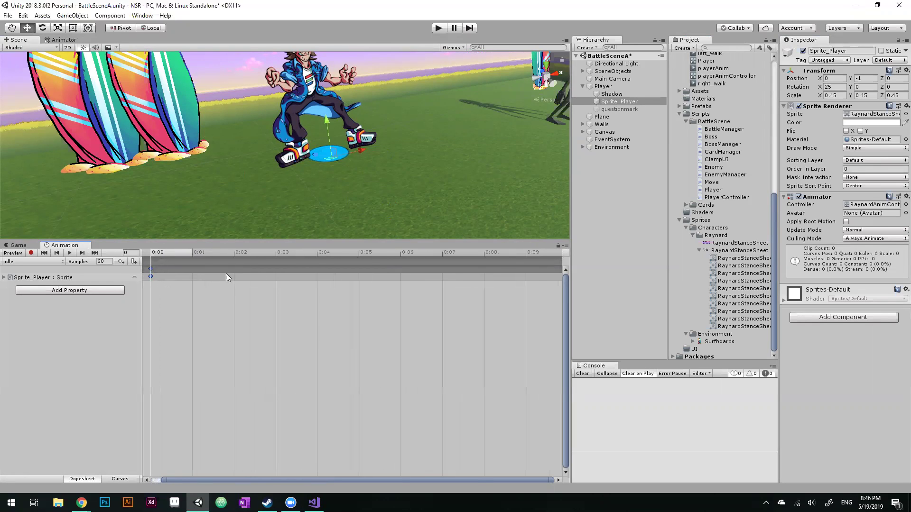
pyautogui.click(753, 259)
pyautogui.click(747, 267)
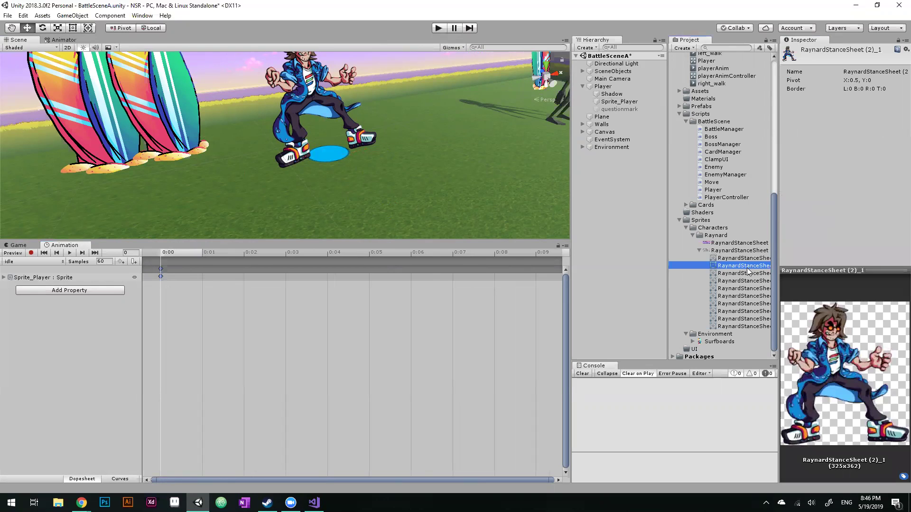
pyautogui.click(749, 259)
pyautogui.click(745, 268)
pyautogui.moveTo(745, 268); pyautogui.dragTo(191, 278)
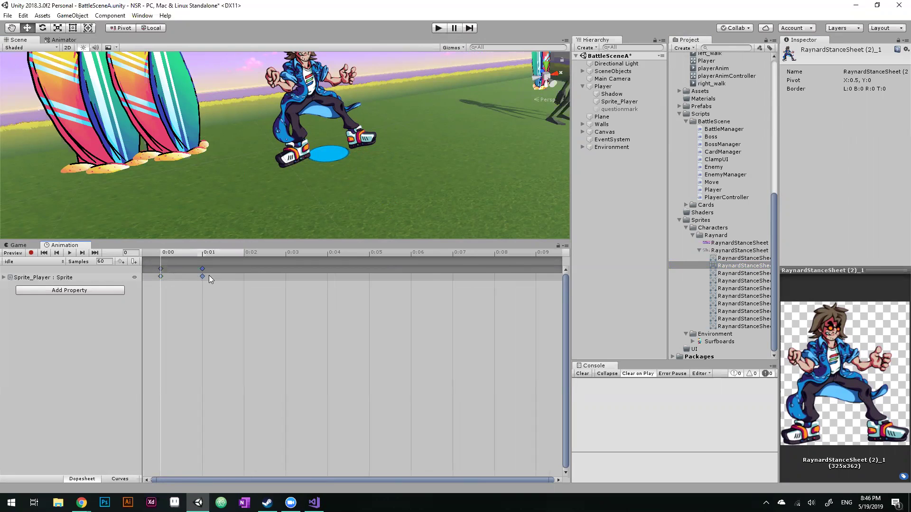
# - Key the next three RaynardStanceSheet frames at 0:02, 0:03 and 0:04 of the idle clip
pyautogui.moveTo(740, 266); pyautogui.dragTo(246, 281)
pyautogui.moveTo(748, 273); pyautogui.dragTo(288, 280)
pyautogui.moveTo(749, 280); pyautogui.dragTo(330, 284)
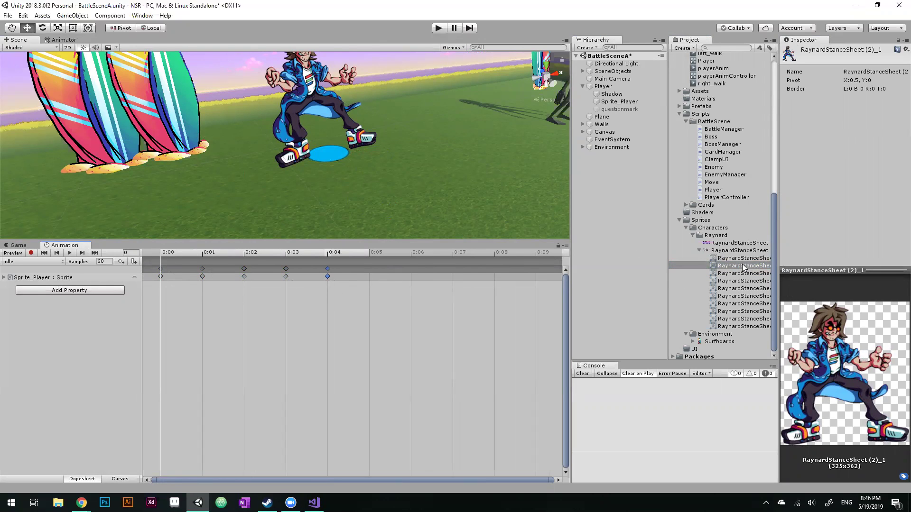
# - Check the previews of stance frames RaynardStanceSheet (2)_0 to _4 against one another
pyautogui.click(744, 266)
pyautogui.click(736, 282)
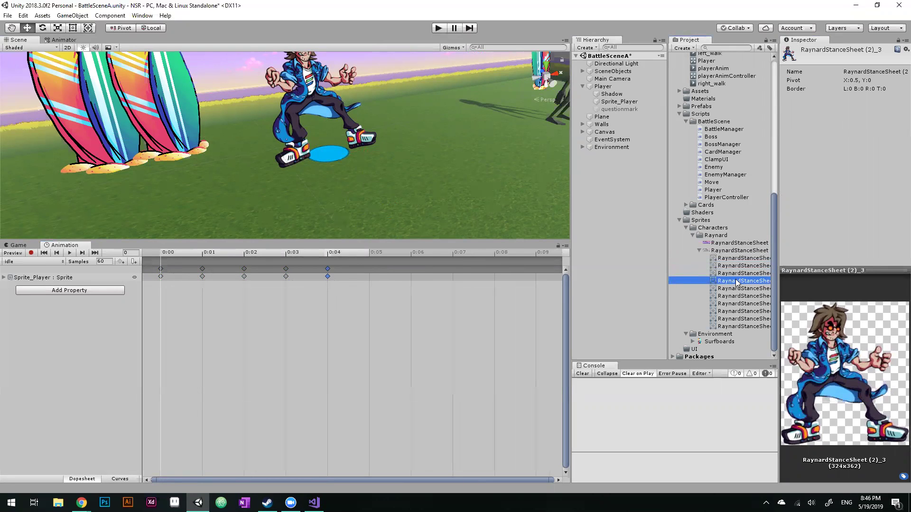
pyautogui.click(754, 259)
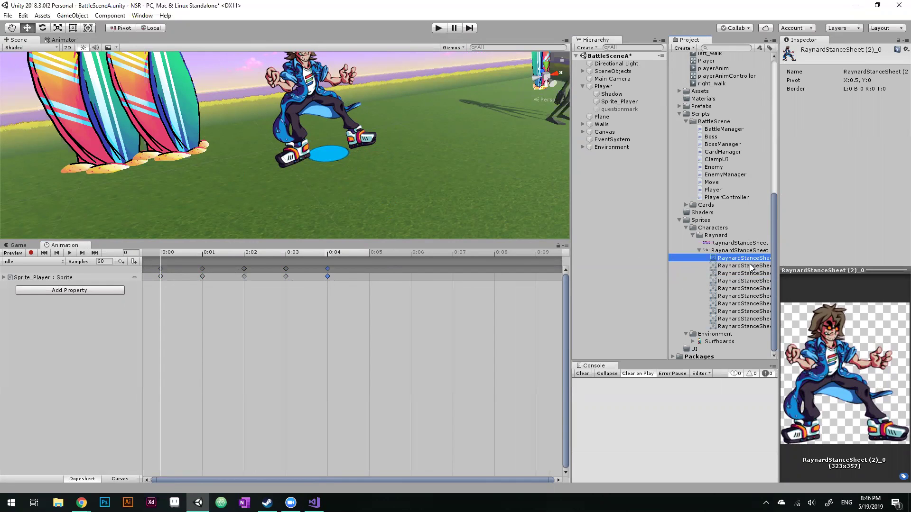
pyautogui.click(752, 266)
pyautogui.click(752, 273)
pyautogui.click(754, 281)
pyautogui.click(754, 289)
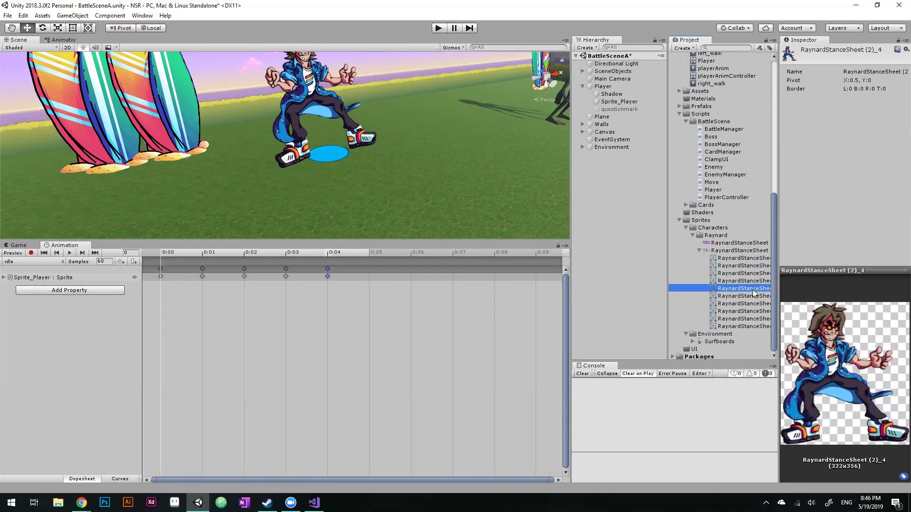
# - Key stance frames RaynardStanceSheet (2)_5 to _9 at 0:05 through 0:09, one frame apart in the idle clip
pyautogui.click(752, 298)
pyautogui.moveTo(748, 300); pyautogui.dragTo(503, 282)
pyautogui.moveTo(379, 283); pyautogui.dragTo(375, 281)
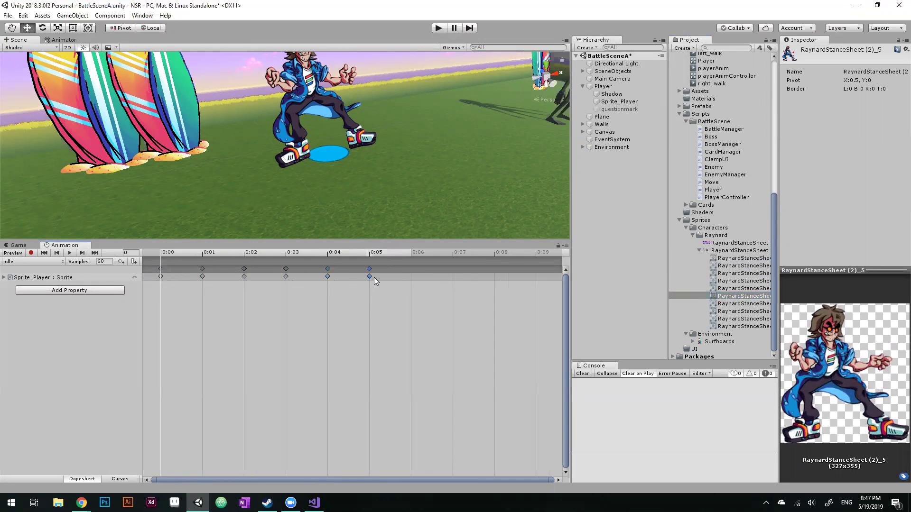
pyautogui.click(758, 304)
pyautogui.moveTo(758, 304); pyautogui.dragTo(413, 277)
pyautogui.moveTo(727, 312); pyautogui.dragTo(468, 279)
pyautogui.moveTo(728, 319); pyautogui.dragTo(506, 275)
pyautogui.click(746, 327)
pyautogui.moveTo(739, 326); pyautogui.dragTo(541, 274)
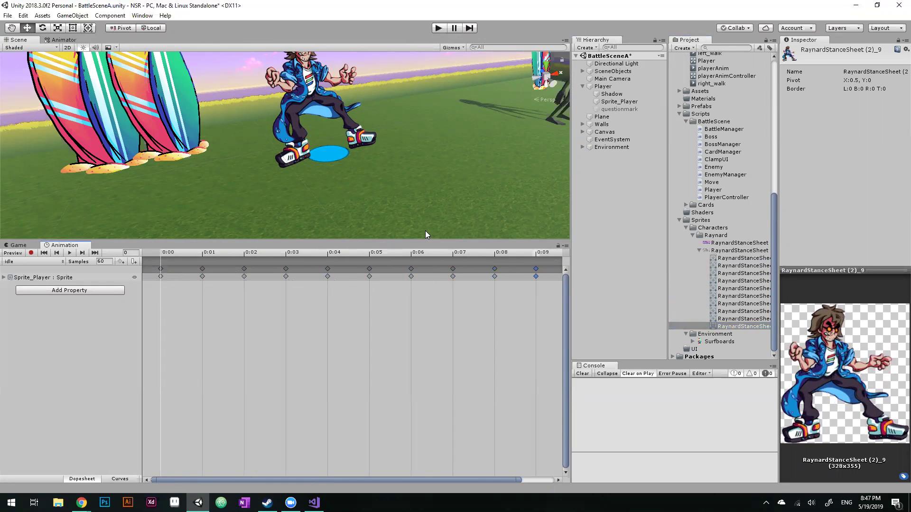
# - Play the idle clip preview and examine Raynard's motion in the scene
pyautogui.scroll(10, 724, 194)
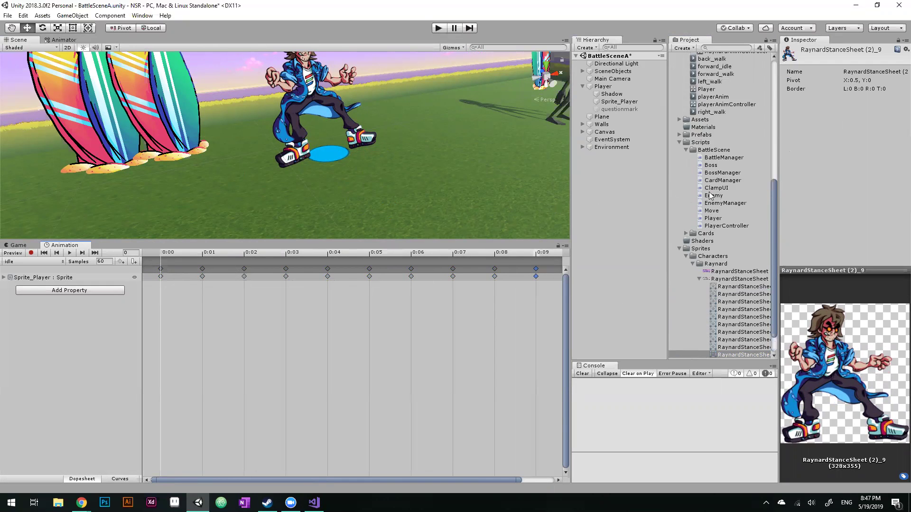
pyautogui.click(69, 253)
pyautogui.scroll(3, 259, 162)
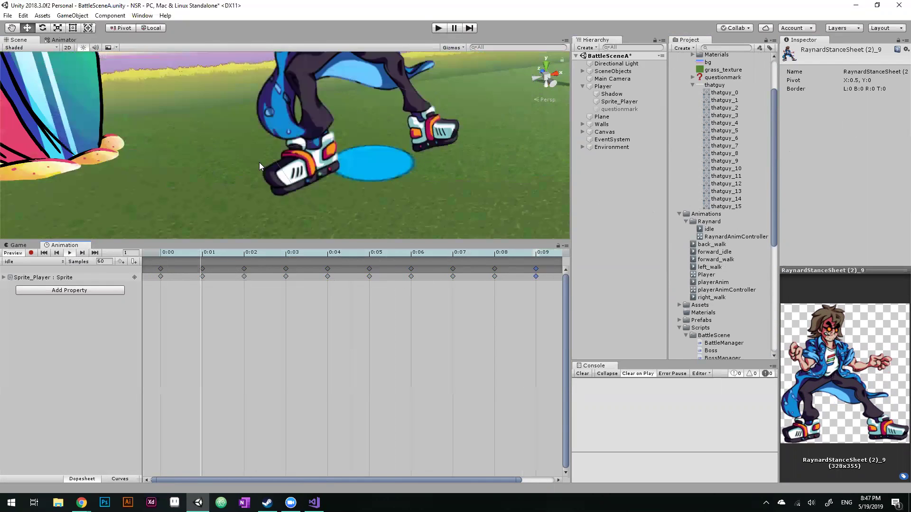
pyautogui.scroll(-8, 303, 148)
pyautogui.moveTo(304, 91); pyautogui.dragTo(300, 155, button='middle')
pyautogui.scroll(3, 320, 172)
pyautogui.scroll(2, 319, 209)
pyautogui.moveTo(319, 218); pyautogui.dragTo(323, 139, button='middle')
pyautogui.scroll(-3, 306, 166)
pyautogui.scroll(2, 293, 183)
pyautogui.scroll(-2, 293, 183)
pyautogui.scroll(-3, 256, 286)
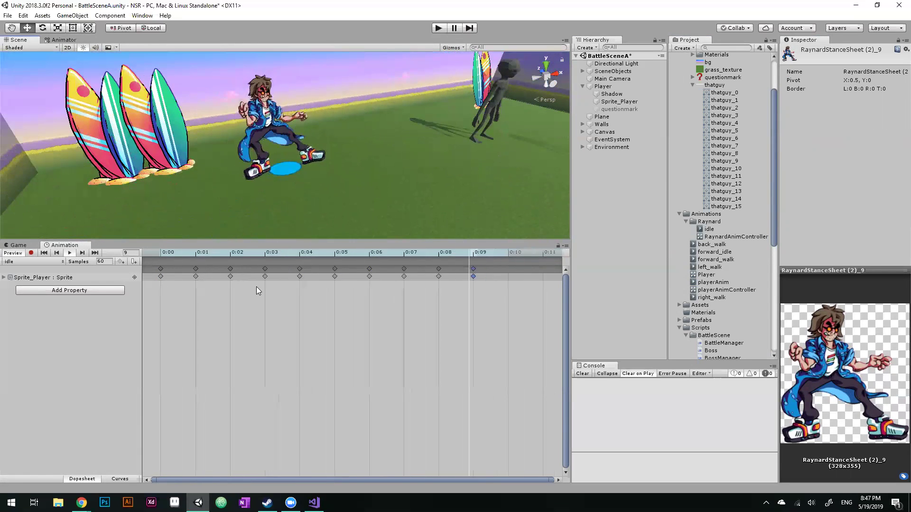
# - Shift every idle keyframe after the first one frame later, so that the second key sits at 0:02
pyautogui.scroll(-5, 256, 287)
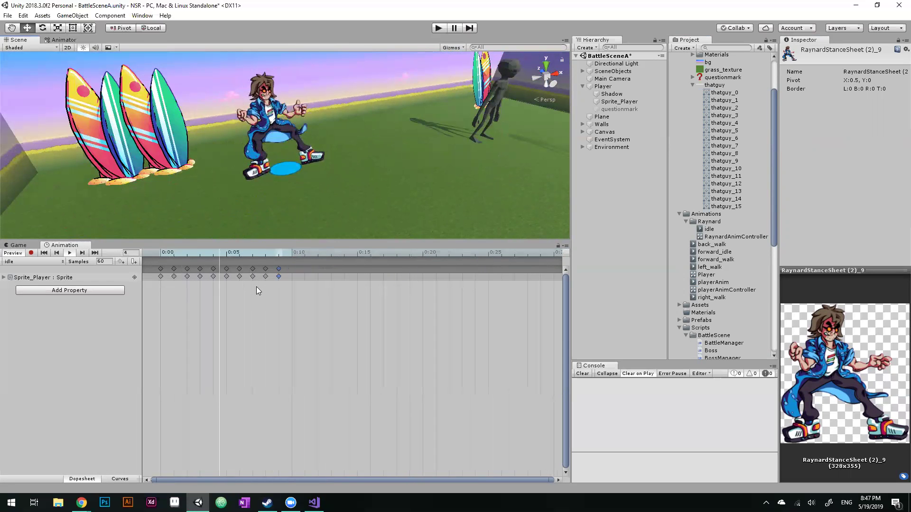
pyautogui.scroll(-1, 275, 271)
pyautogui.click(204, 295)
pyautogui.moveTo(167, 272); pyautogui.dragTo(263, 279)
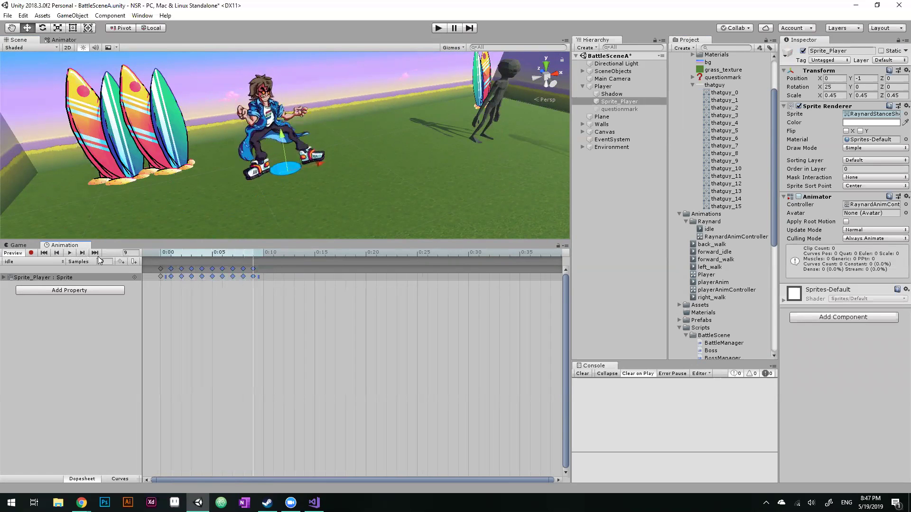
pyautogui.scroll(2, 171, 271)
pyautogui.moveTo(172, 271); pyautogui.dragTo(185, 271)
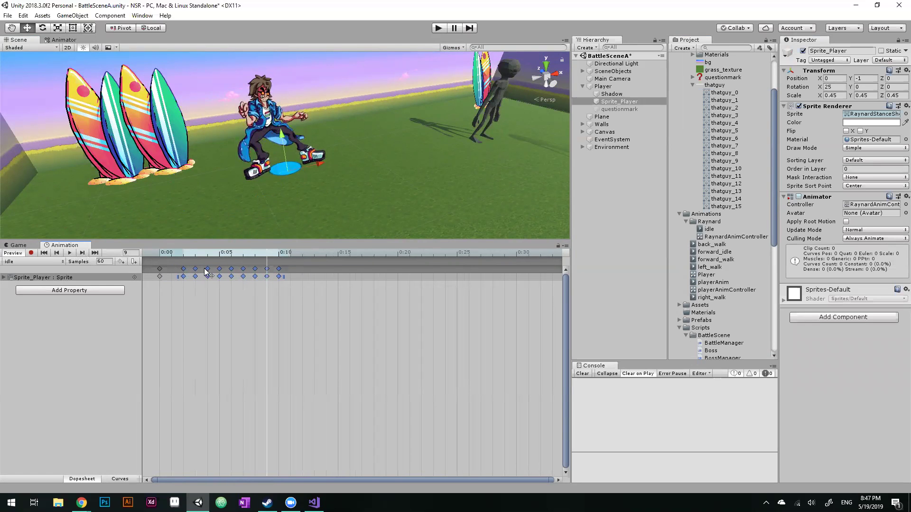
pyautogui.click(216, 303)
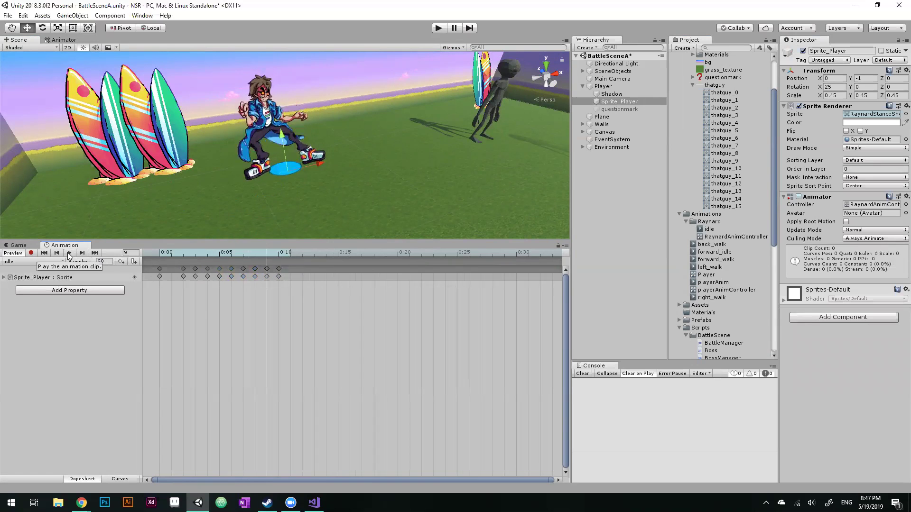
# - Shift the trailing idle keyframes later in two moves, placing the third key at 0:04 and the fourth at 0:06
pyautogui.moveTo(190, 265); pyautogui.dragTo(286, 283)
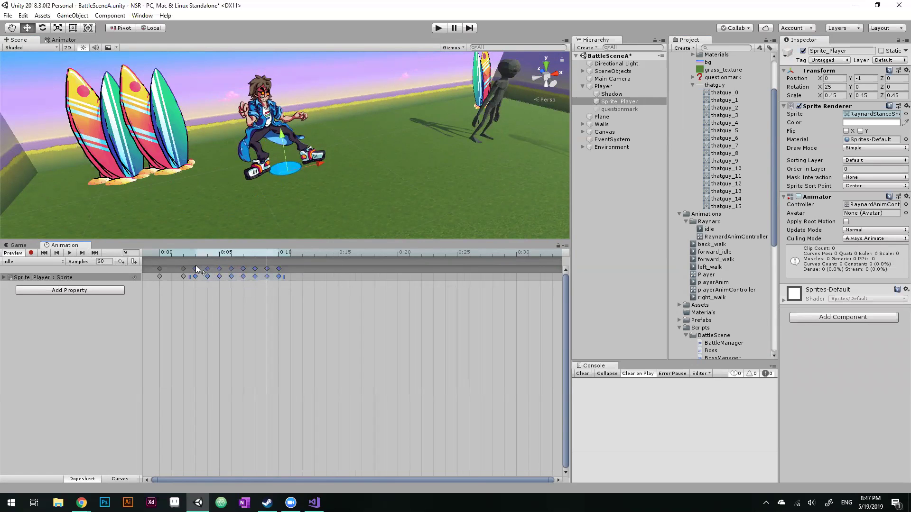
pyautogui.moveTo(195, 269); pyautogui.dragTo(240, 281)
pyautogui.click(226, 285)
pyautogui.click(308, 275)
pyautogui.moveTo(304, 267); pyautogui.dragTo(239, 271)
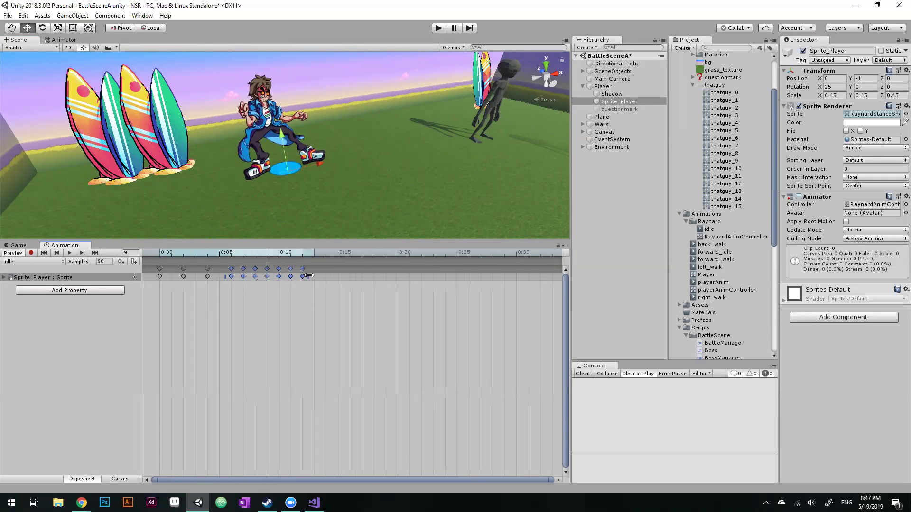
# - Add a sprite keyframe at 0:13, and shift the fifth and all following keys one frame later, starting at 0:08
pyautogui.doubleClick(320, 266)
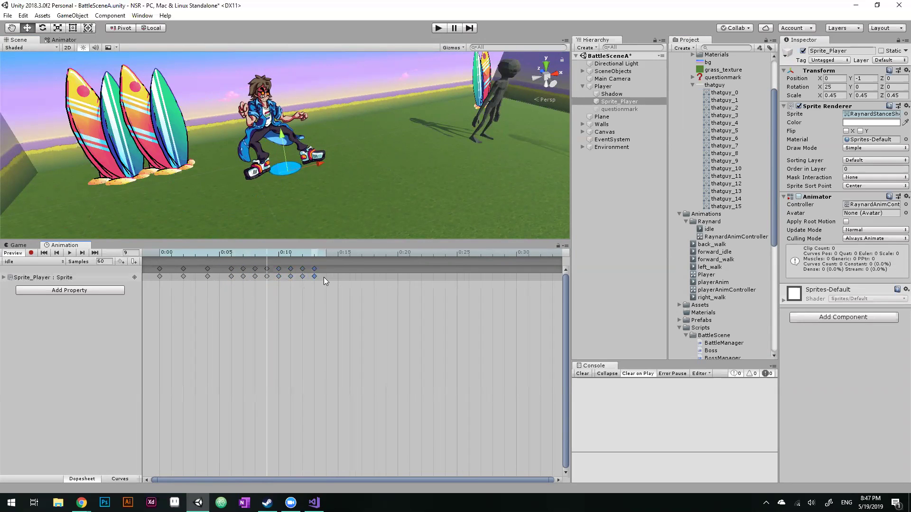
pyautogui.moveTo(333, 267); pyautogui.dragTo(255, 272)
pyautogui.click(304, 288)
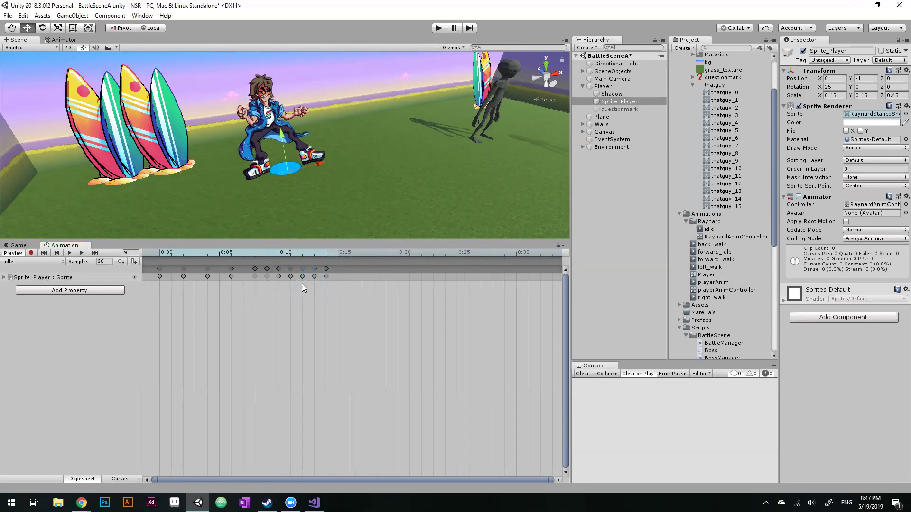
# - Inspect individual RaynardStanceSheet sprite frames, including the last one, RaynardStanceSheet (2)_9
pyautogui.moveTo(338, 266); pyautogui.dragTo(262, 298)
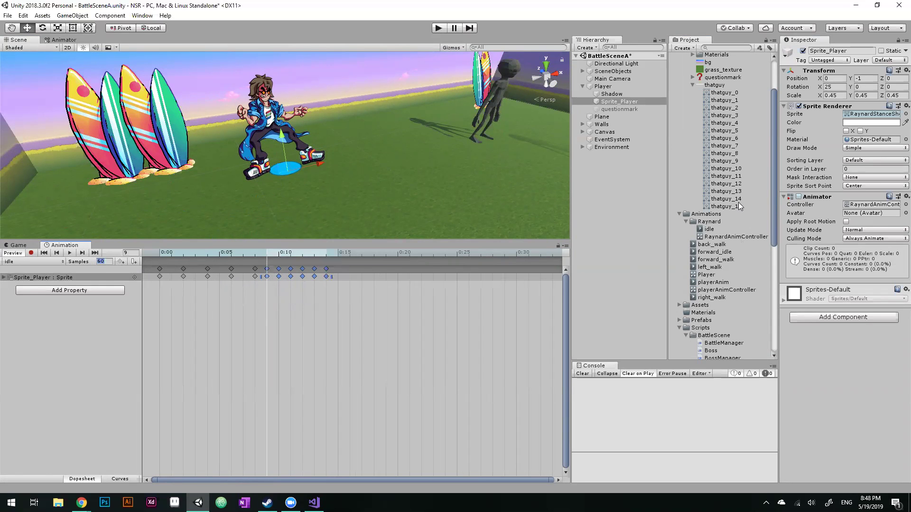
pyautogui.scroll(-8, 738, 202)
pyautogui.click(743, 258)
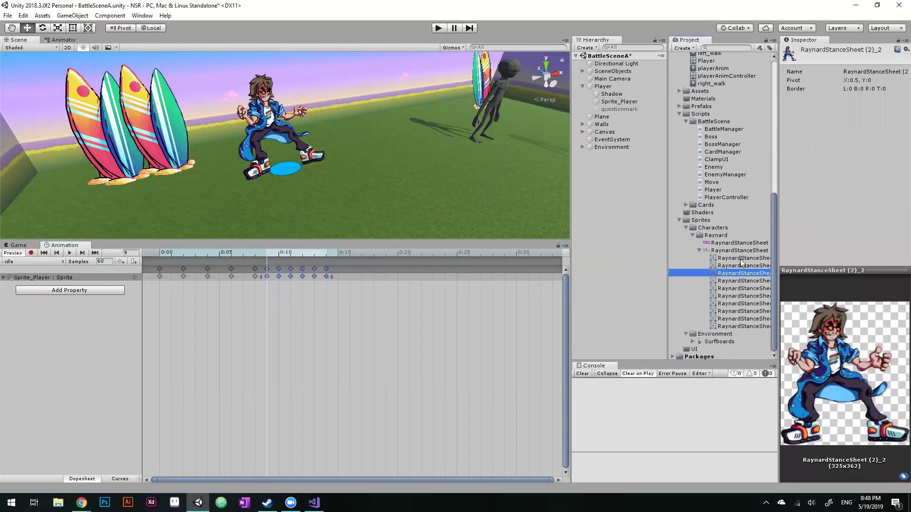
pyautogui.click(742, 319)
pyautogui.click(739, 326)
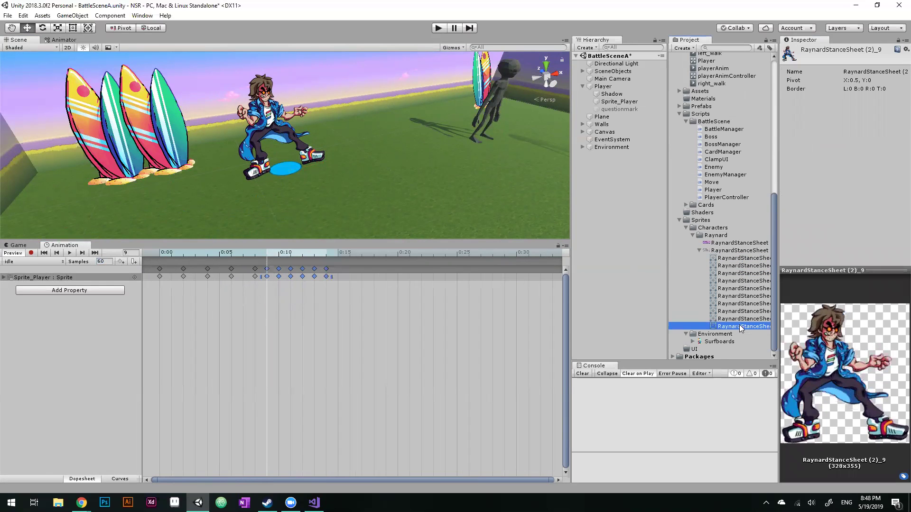
# - Set the idle clip's sample rate to 10 with the widened keyframe spacing and try marking the later keyframes
pyautogui.click(107, 262)
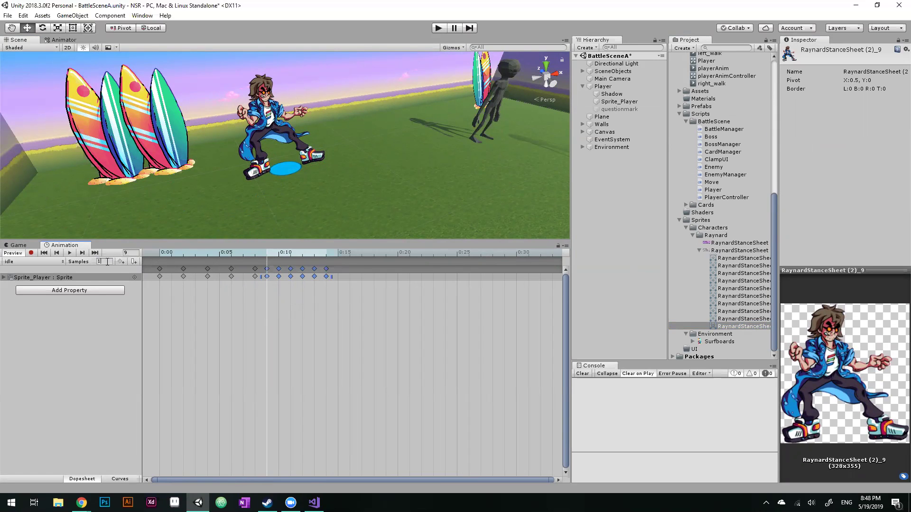
pyautogui.write('10')
pyautogui.press('Return')
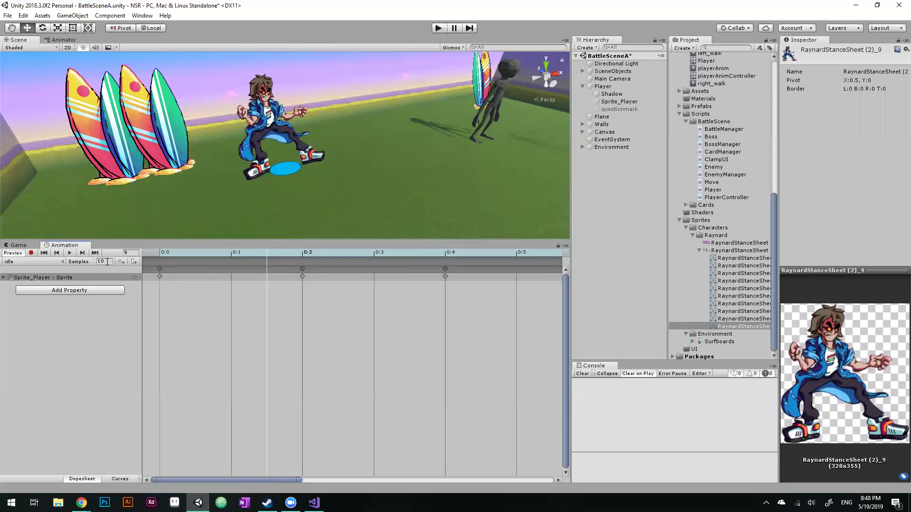
pyautogui.scroll(-10, 287, 277)
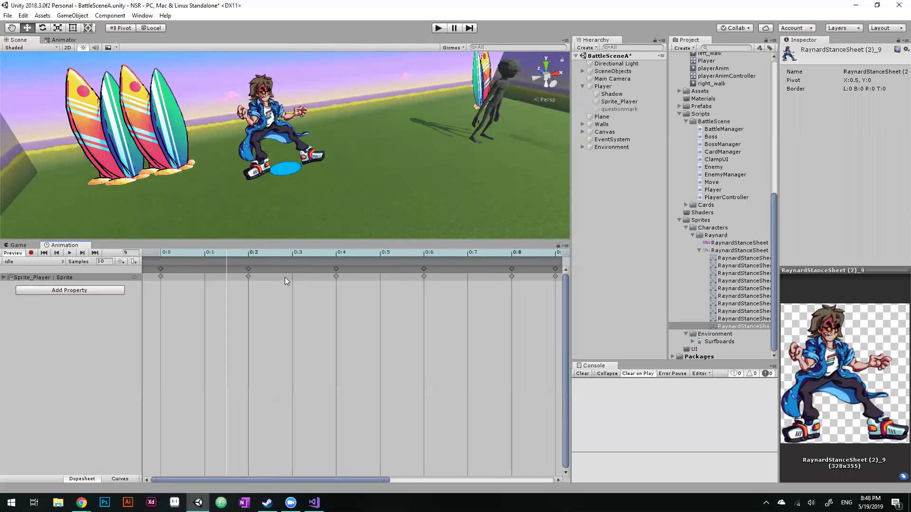
pyautogui.scroll(-3, 284, 278)
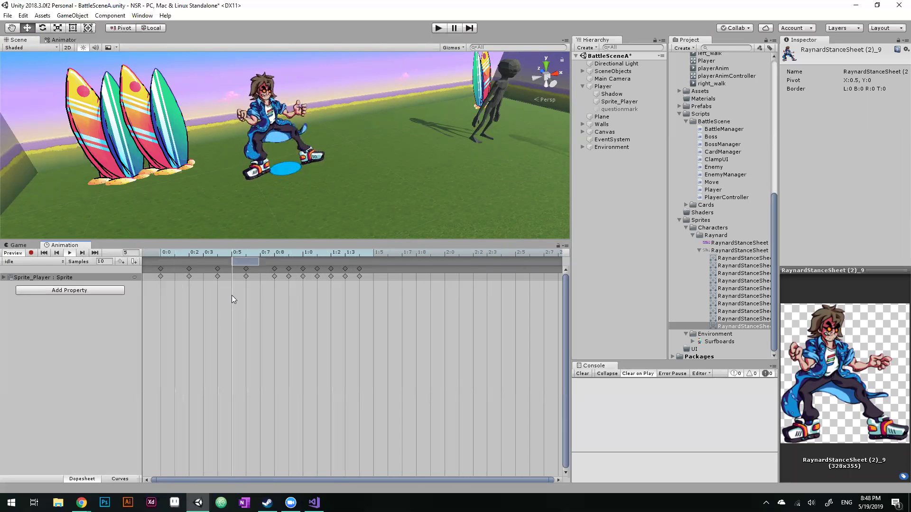
pyautogui.moveTo(260, 267); pyautogui.dragTo(374, 292)
pyautogui.click(250, 272)
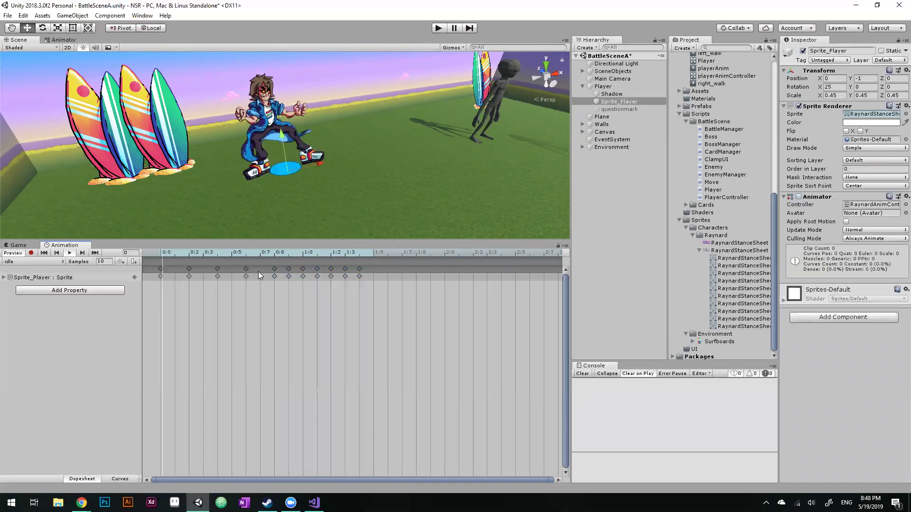
# - Undo the sample rate change and the earlier keyframe shifts so the idle keys sit on consecutive frames
pyautogui.hotkey('ctrl', 'z')
pyautogui.hotkey('ctrl', 'z')
pyautogui.hotkey('ctrl', 'z')
pyautogui.hotkey('ctrl', 'z')
pyautogui.hotkey('ctrl', 'z')
pyautogui.hotkey('ctrl', 'z')
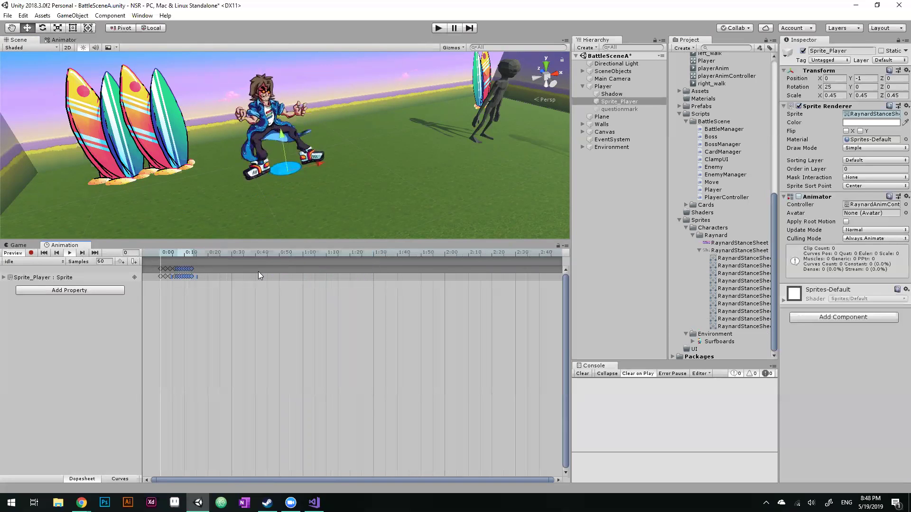
pyautogui.hotkey('ctrl', 'z')
pyautogui.hotkey('ctrl', 'z')
pyautogui.hotkey('ctrl', 'z')
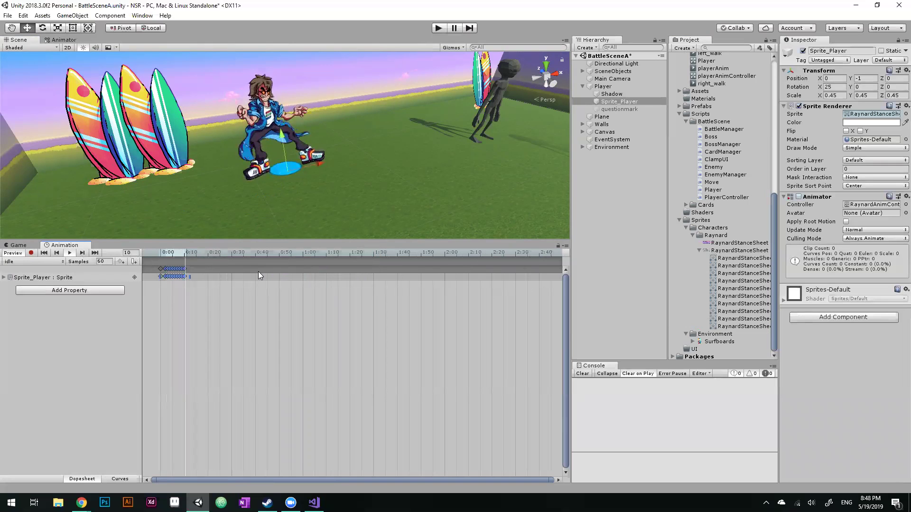
# - Set the idle clip's sample rate to 10 for the evenly spaced keyframes and play its preview
pyautogui.click(101, 262)
pyautogui.write('10')
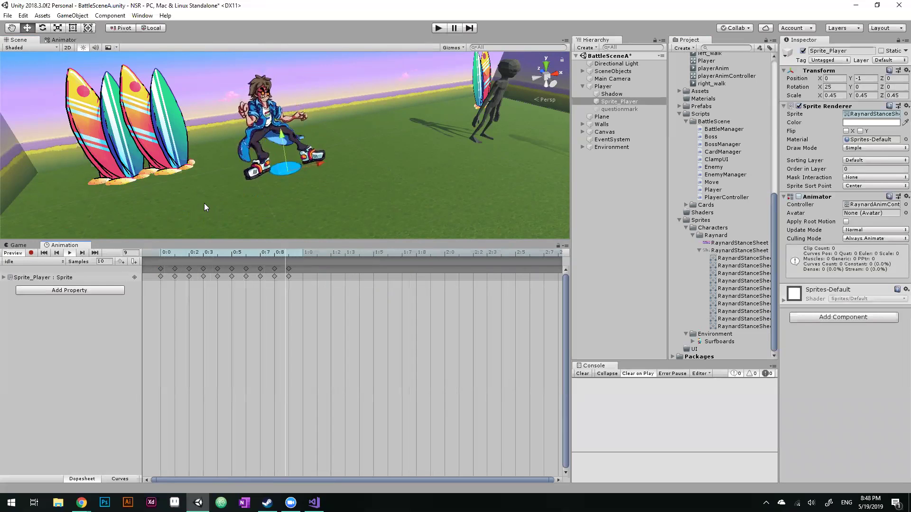
pyautogui.click(244, 184)
pyautogui.click(265, 110)
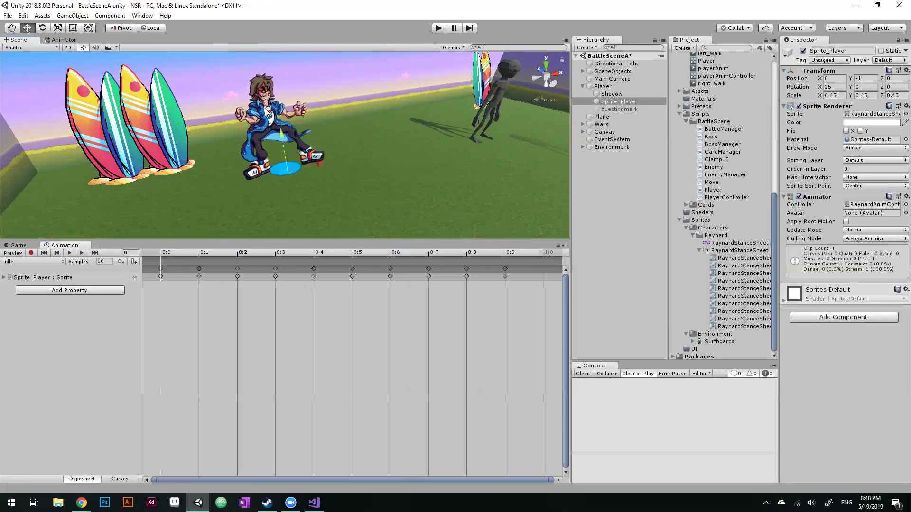
pyautogui.click(70, 253)
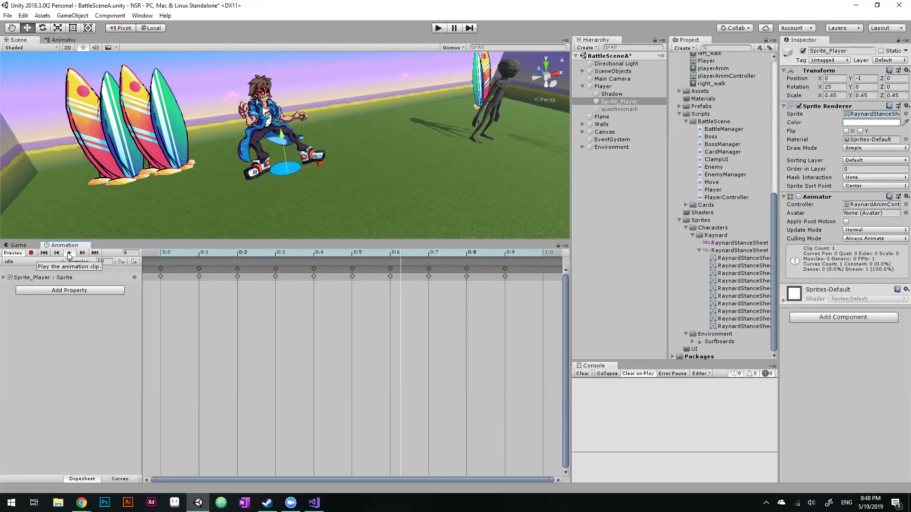
# - Run the battle scene in the Game view and examine Raynard's idle animation with that view enlarged
pyautogui.click(14, 245)
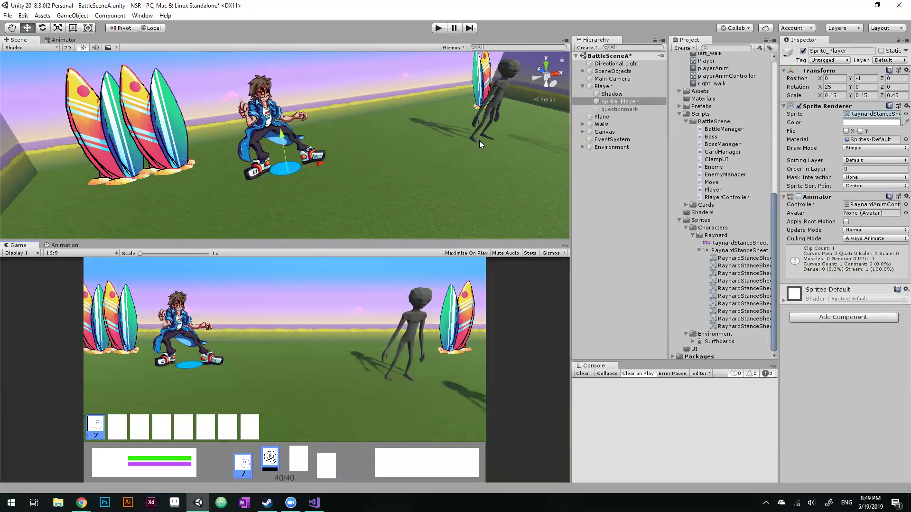
pyautogui.scroll(-3, 362, 144)
pyautogui.moveTo(402, 109); pyautogui.dragTo(369, 151, button='middle')
pyautogui.click(634, 208)
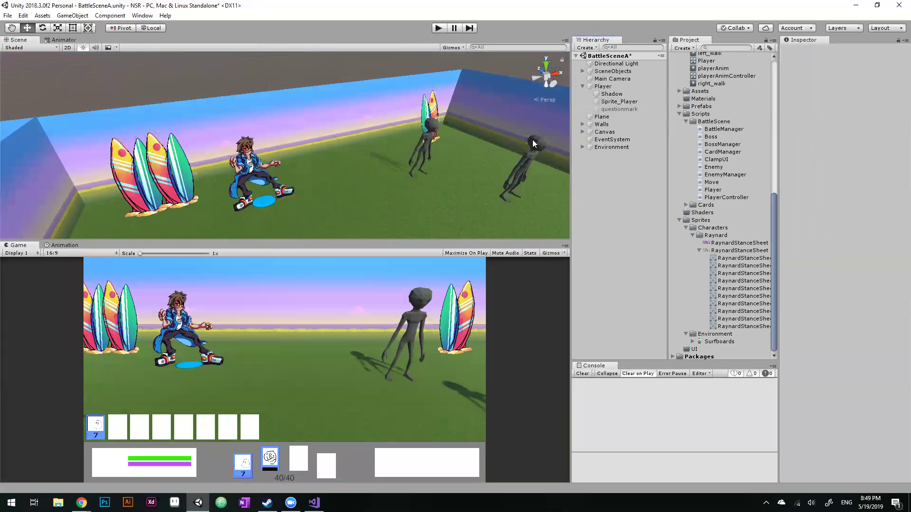
pyautogui.click(440, 29)
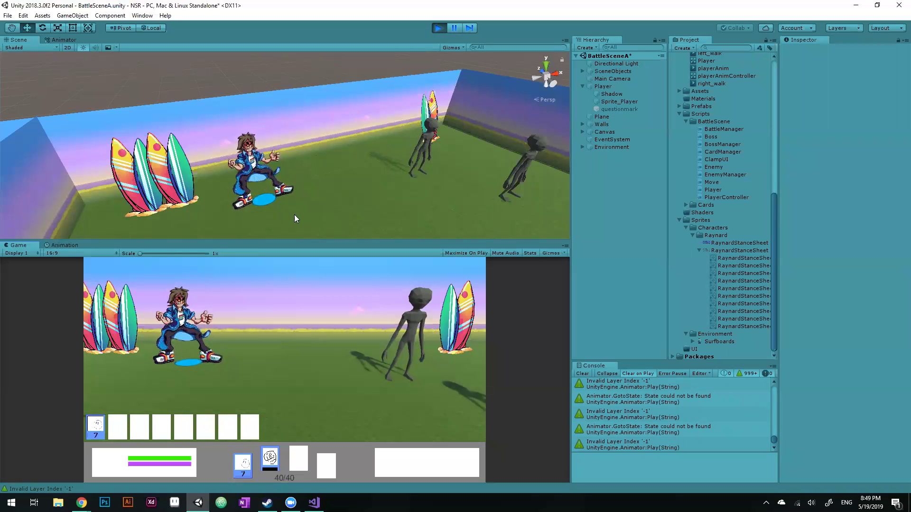
pyautogui.moveTo(301, 240); pyautogui.dragTo(307, 177)
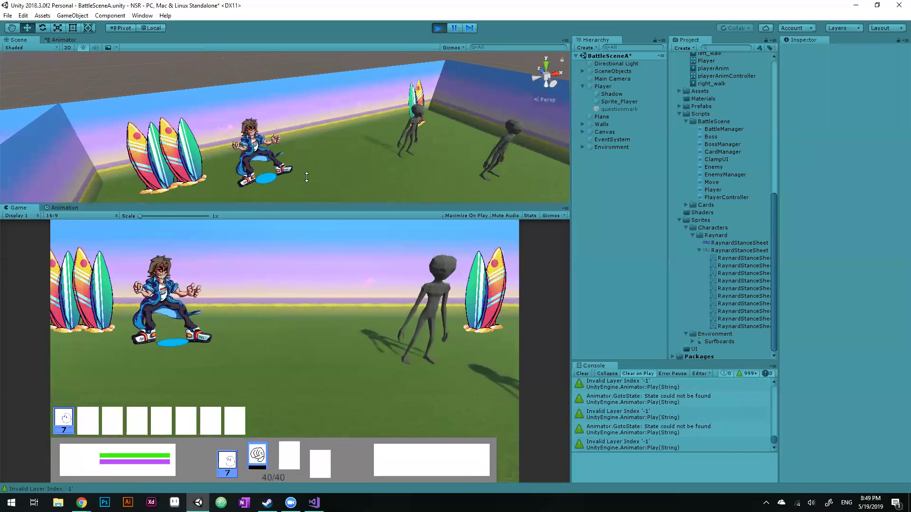